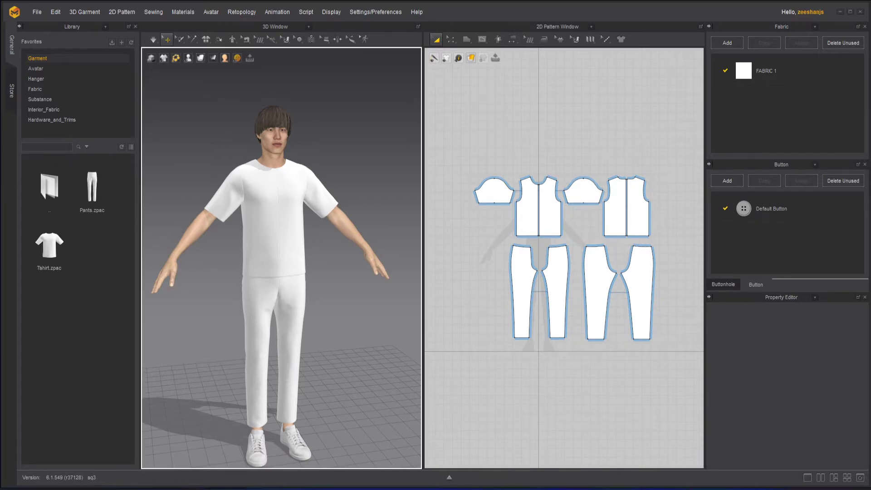
pyautogui.scroll(2, 350, 164)
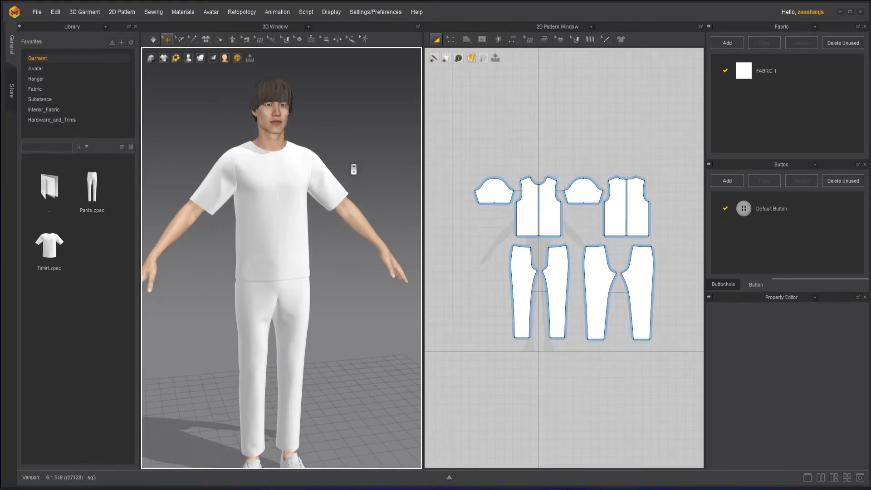
pyautogui.scroll(-1, 351, 164)
pyautogui.scroll(5, 559, 192)
pyautogui.scroll(-4, 562, 203)
pyautogui.scroll(2, 577, 243)
pyautogui.scroll(-1, 591, 250)
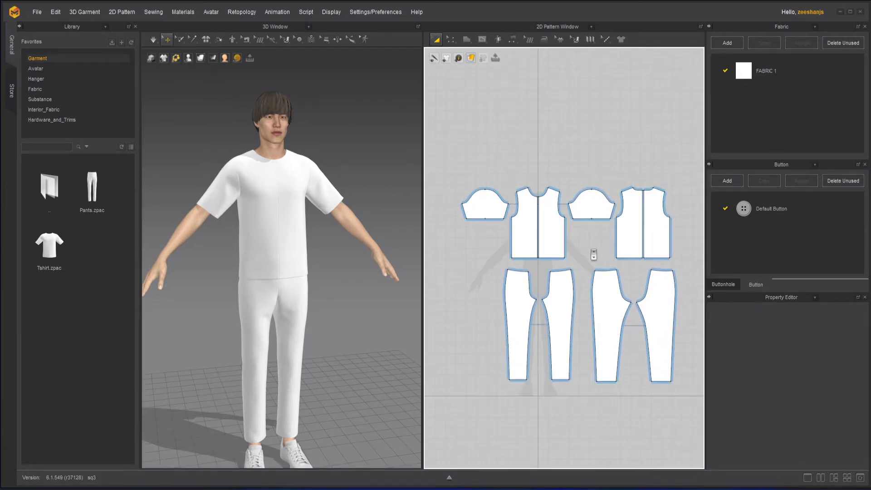
pyautogui.moveTo(591, 240); pyautogui.dragTo(579, 228, button='middle')
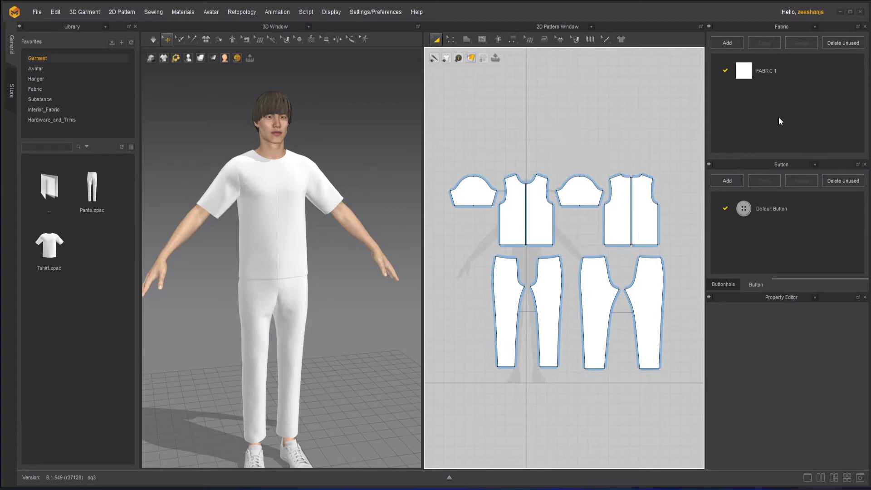
# Add a new fabric to the fabric list and name it Top.
pyautogui.click(731, 42)
pyautogui.rightClick(768, 95)
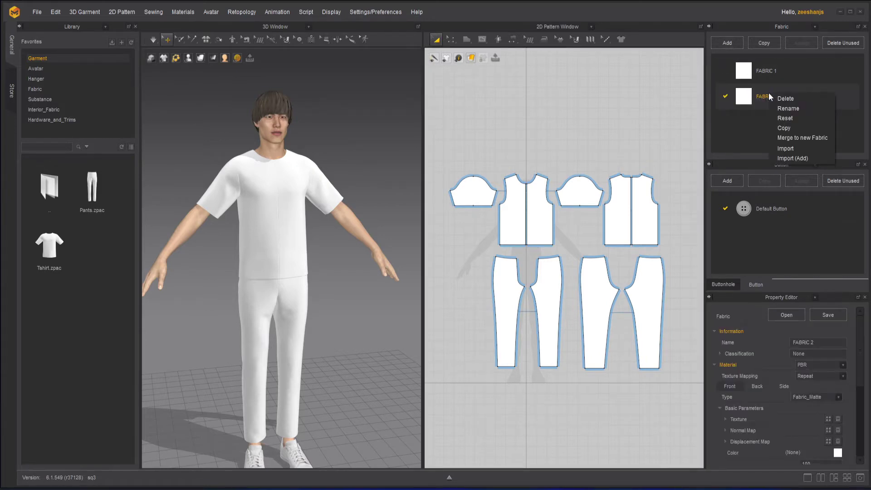
pyautogui.click(788, 109)
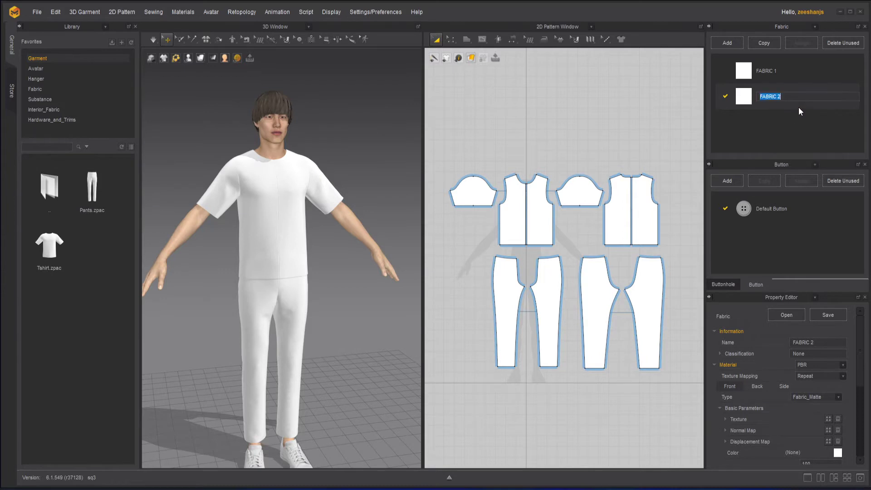
pyautogui.write('Top')
# Add another fabric to the fabric list and name it Bottom.
pyautogui.click(727, 41)
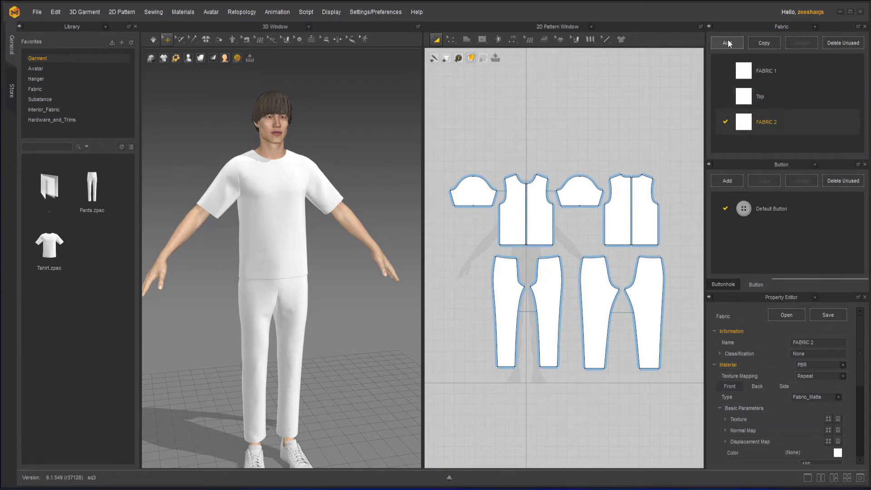
pyautogui.rightClick(766, 124)
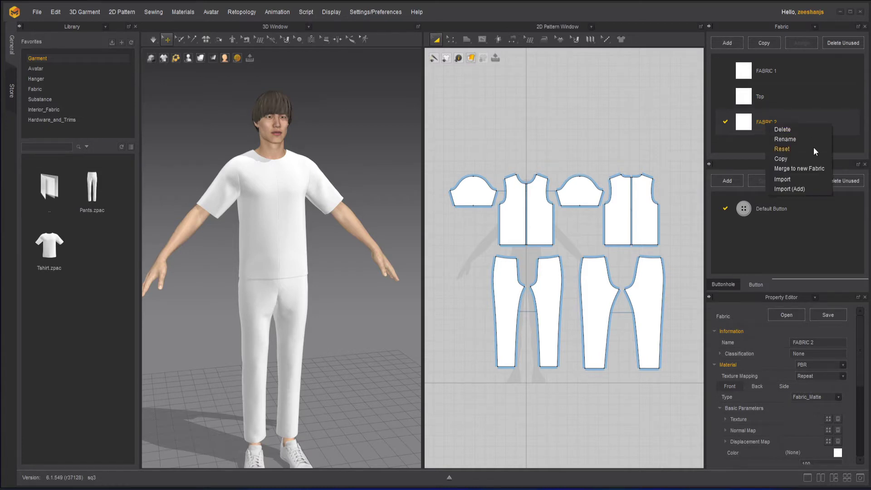
pyautogui.click(795, 136)
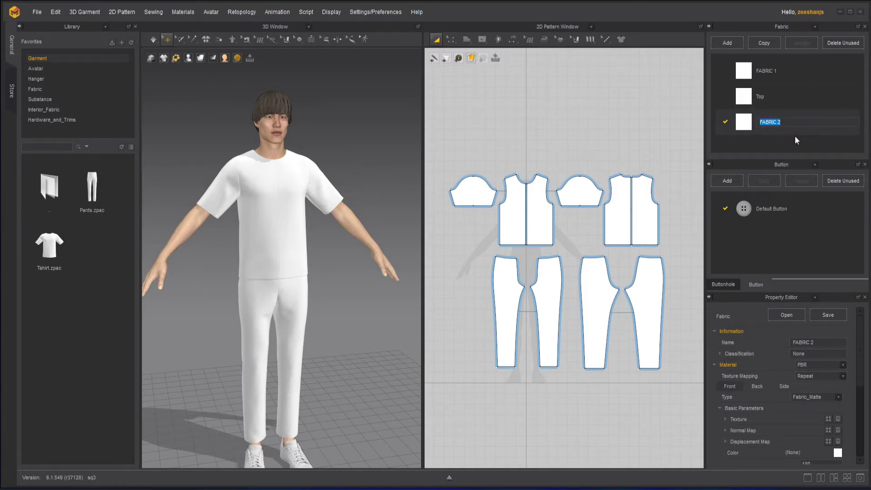
pyautogui.write('Bottom')
pyautogui.press('Return')
# Assign the Top fabric to all the shirt's body and sleeve pattern pieces.
pyautogui.moveTo(445, 153); pyautogui.dragTo(692, 256)
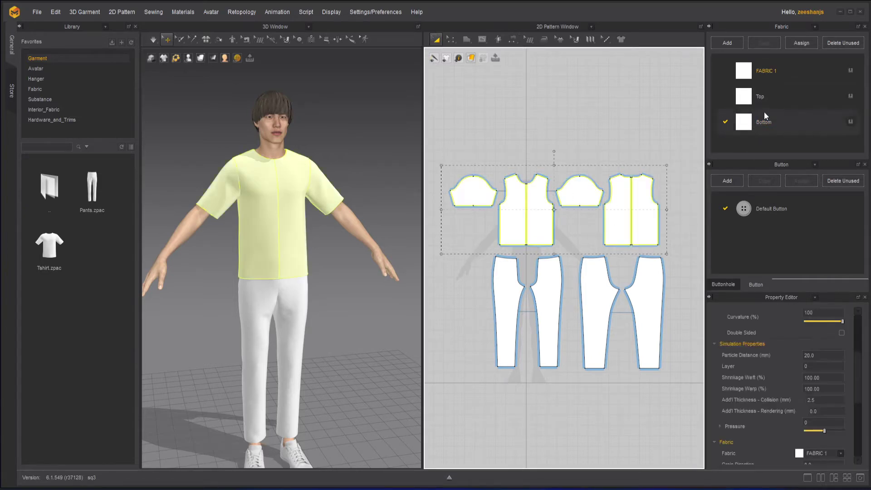
pyautogui.click(776, 98)
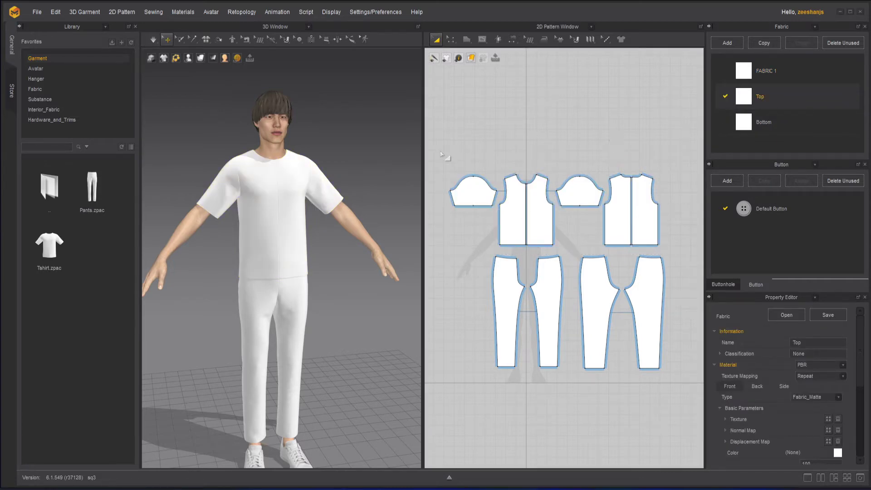
pyautogui.moveTo(440, 151); pyautogui.dragTo(678, 262)
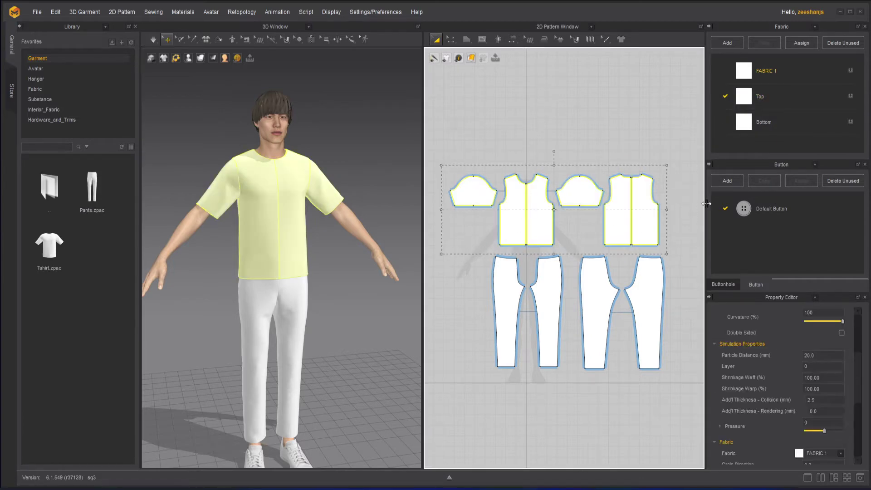
pyautogui.click(850, 96)
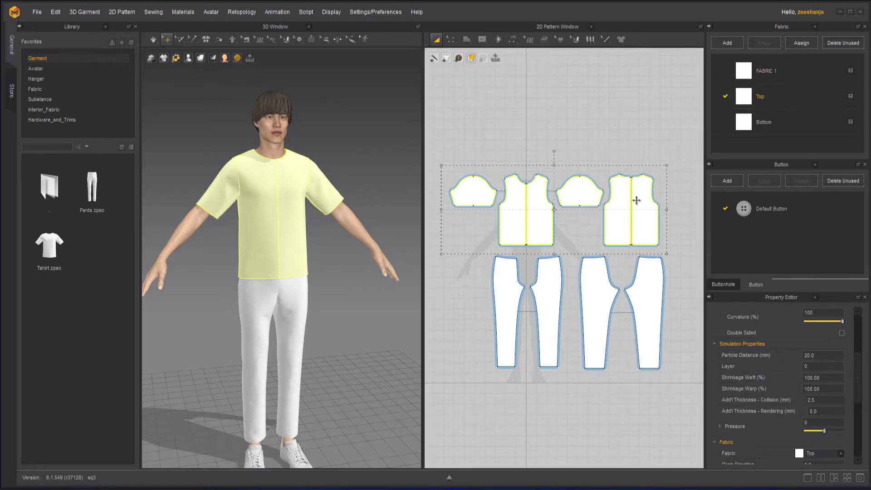
# Assign the Bottom fabric to the four trouser pattern pieces and delete the unused fabrics.
pyautogui.moveTo(675, 397); pyautogui.dragTo(475, 255)
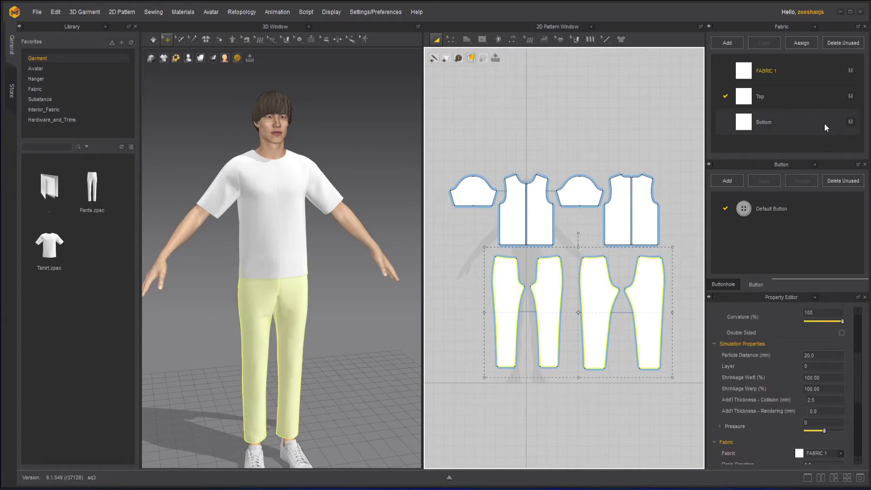
pyautogui.click(850, 121)
pyautogui.moveTo(675, 386); pyautogui.dragTo(466, 252)
pyautogui.click(851, 122)
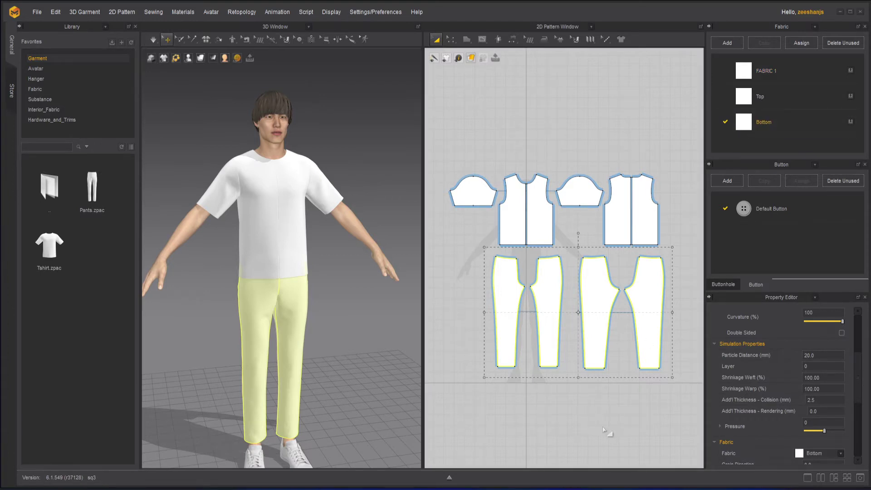
pyautogui.click(853, 46)
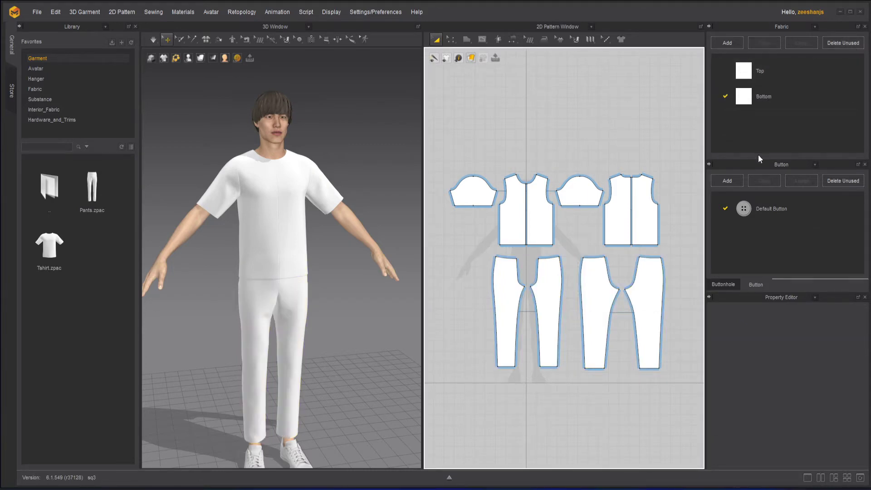
# Select the Top fabric and examine its classification, material and type options, keeping the type at Fabric_Matte.
pyautogui.click(796, 79)
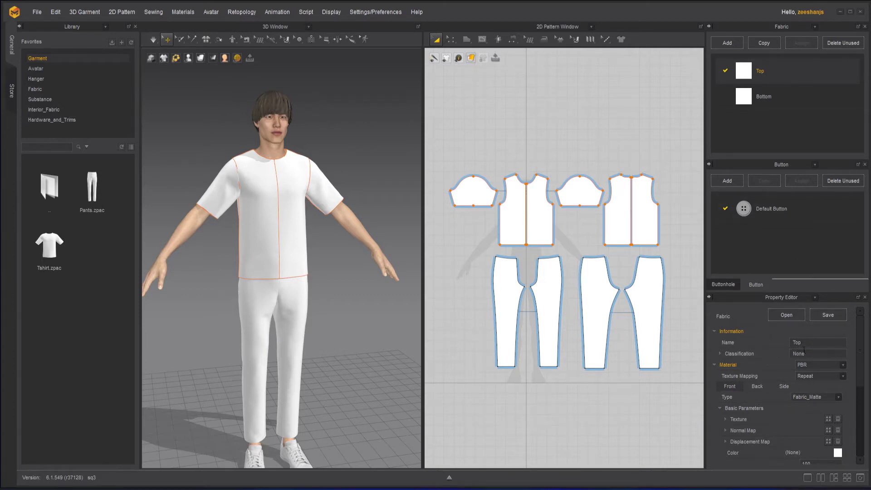
pyautogui.click(719, 353)
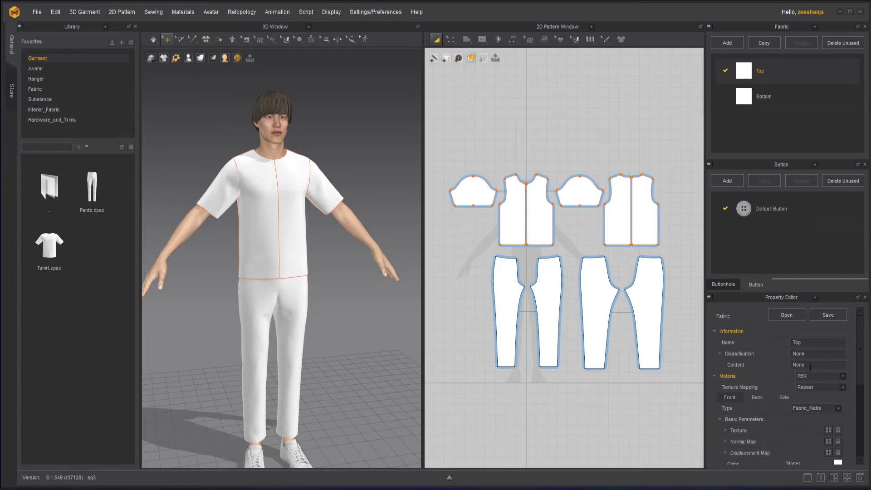
pyautogui.doubleClick(810, 365)
pyautogui.doubleClick(808, 353)
pyautogui.click(720, 354)
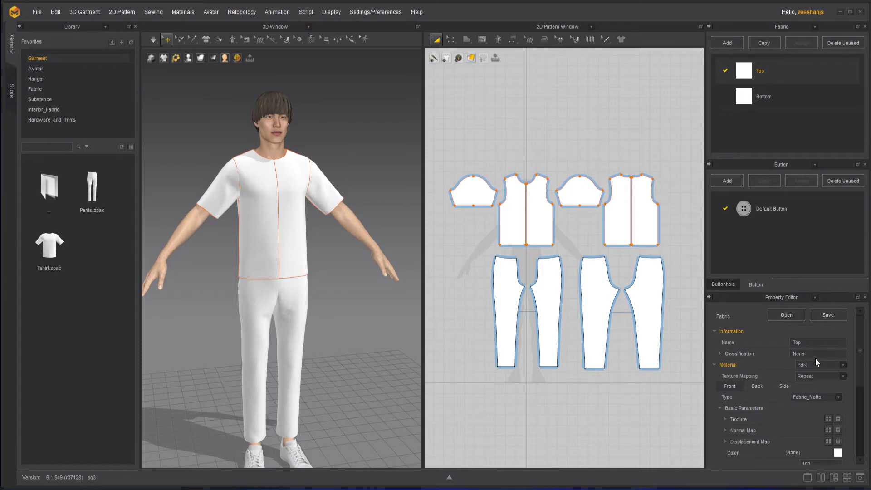
pyautogui.click(843, 365)
pyautogui.click(845, 366)
pyautogui.scroll(-3, 861, 384)
pyautogui.scroll(1, 861, 379)
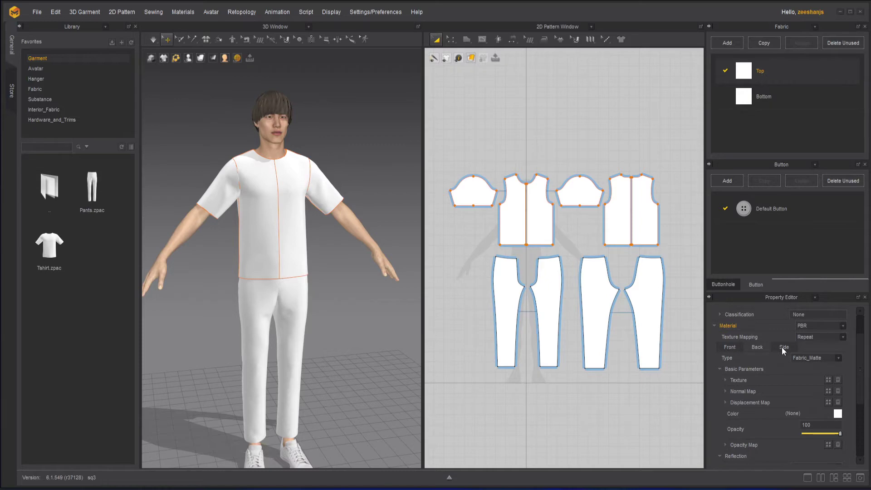
pyautogui.click(838, 359)
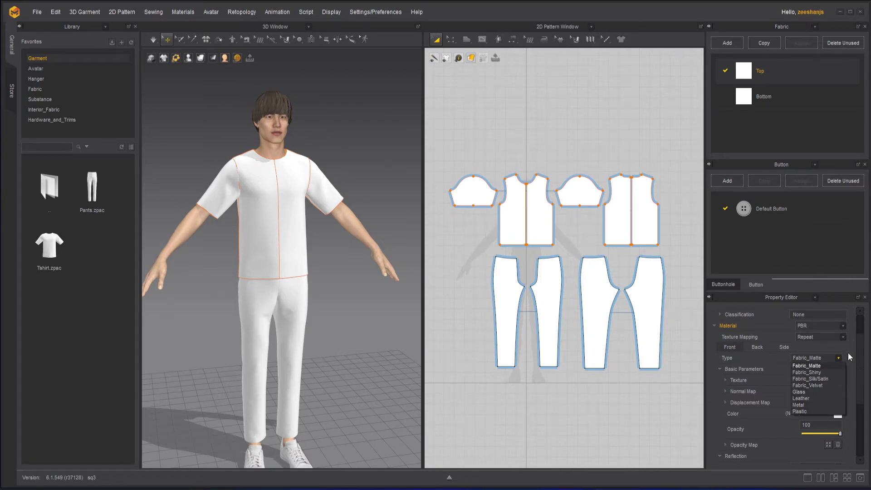
pyautogui.click(832, 365)
pyautogui.scroll(-1, 856, 357)
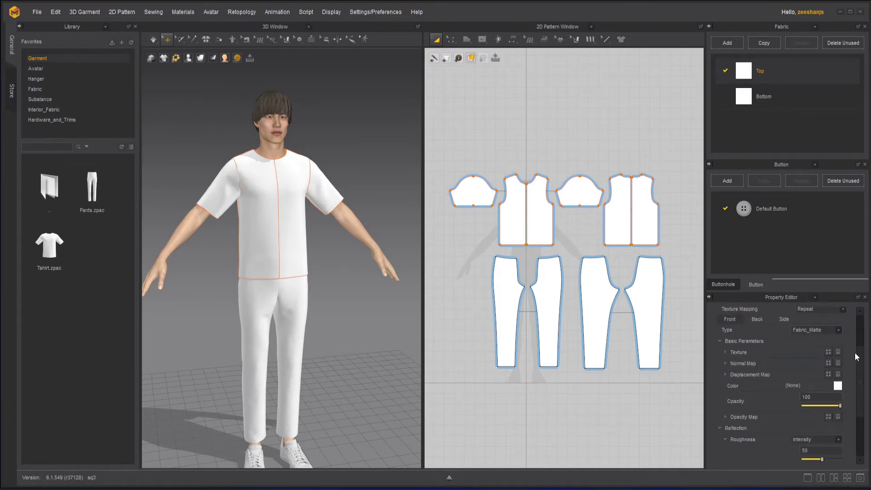
# Load depositphotos_117162098-stock-photo-chinese-dragon-seamless-pattern.jpg from the Docs folder as the Top fabric's texture.
pyautogui.click(828, 352)
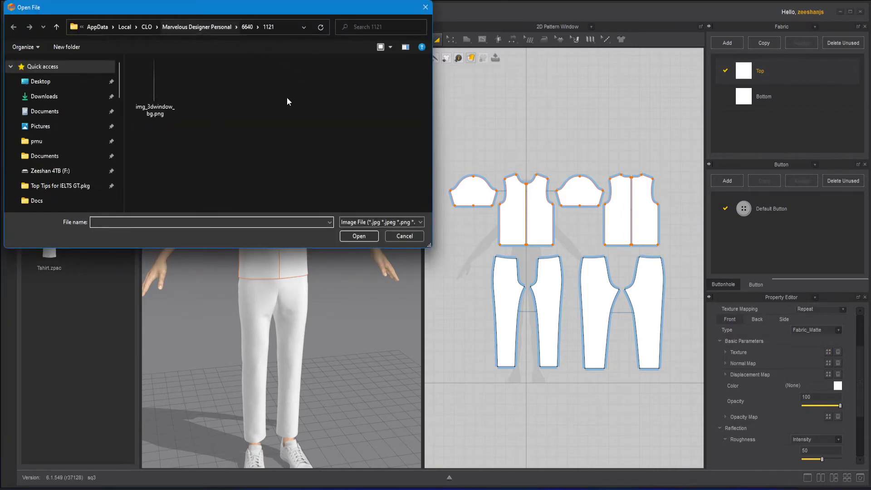
pyautogui.click(64, 157)
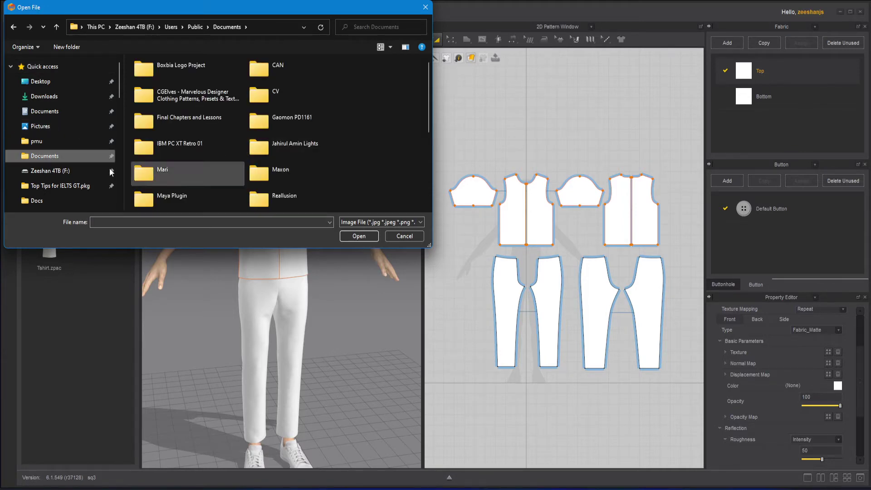
pyautogui.click(45, 200)
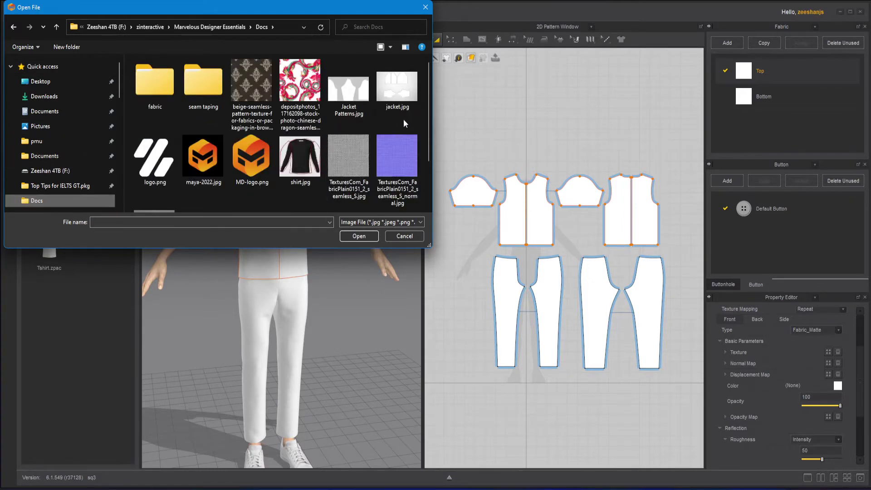
pyautogui.moveTo(428, 126); pyautogui.dragTo(436, 105)
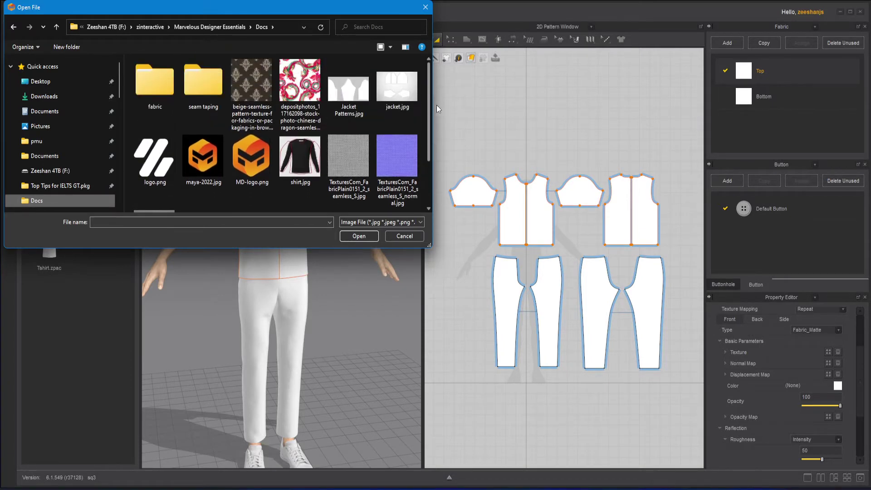
pyautogui.click(305, 84)
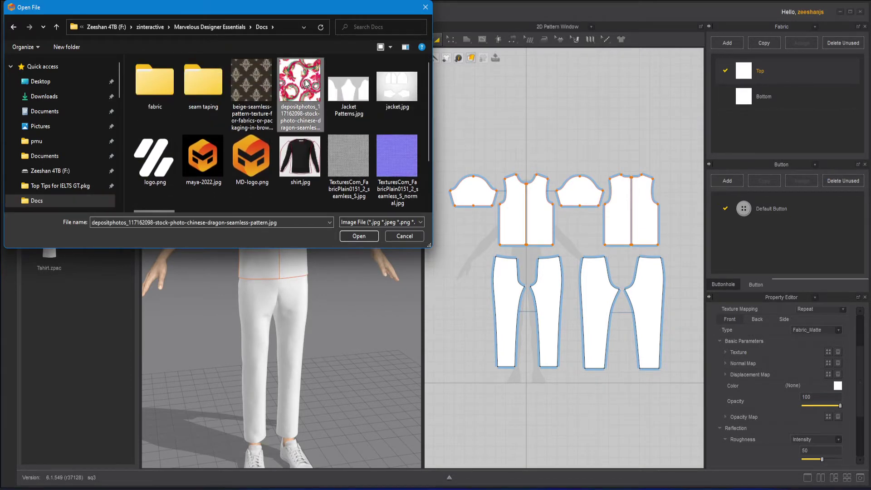
pyautogui.click(359, 235)
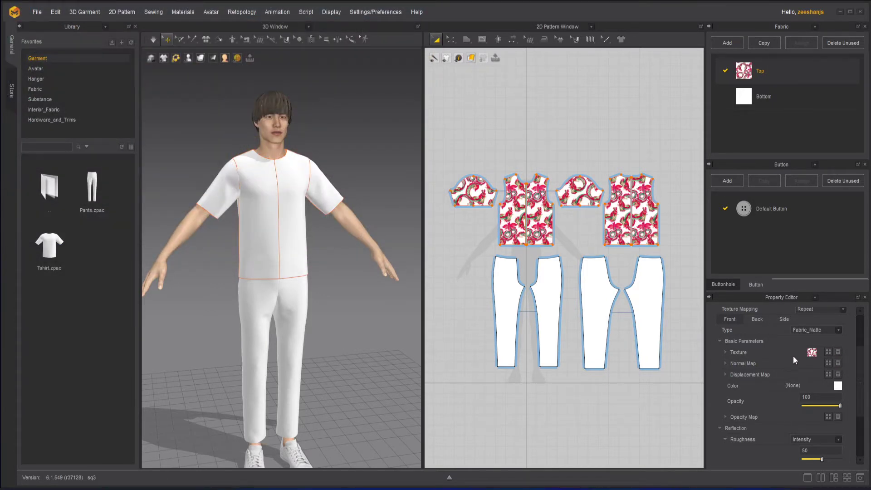
# Set the 3D garment display to Textured Surface so the shirt shows its fabric texture.
pyautogui.click(334, 258)
pyautogui.moveTo(343, 257); pyautogui.dragTo(334, 217, button='right')
pyautogui.moveTo(444, 153); pyautogui.dragTo(675, 252)
pyautogui.scroll(4, 578, 169)
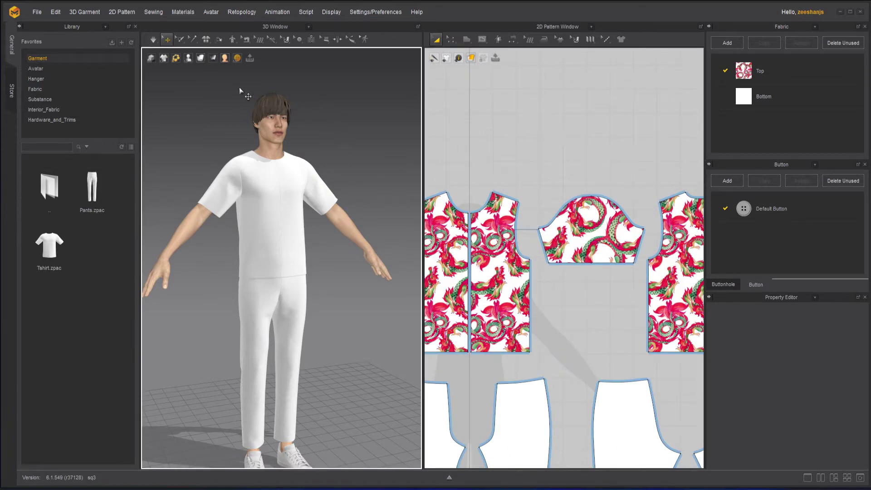
pyautogui.scroll(3, 230, 86)
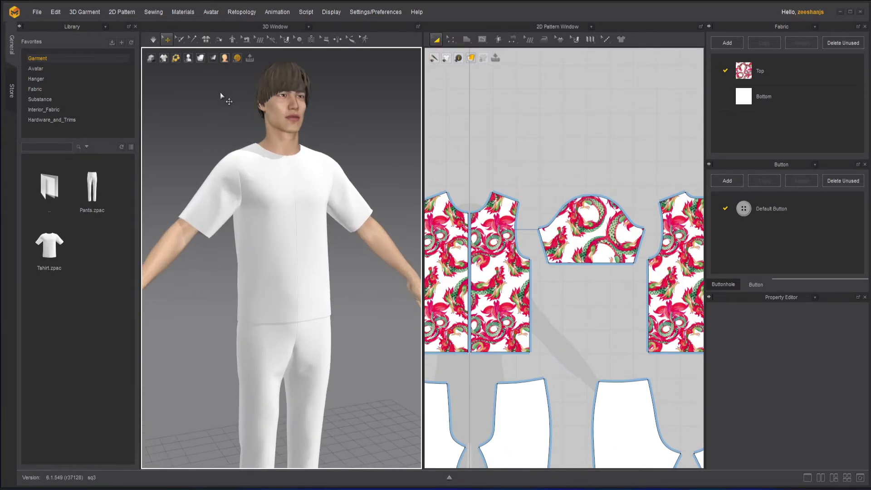
pyautogui.click(214, 58)
pyautogui.click(214, 58)
pyautogui.moveTo(200, 58)
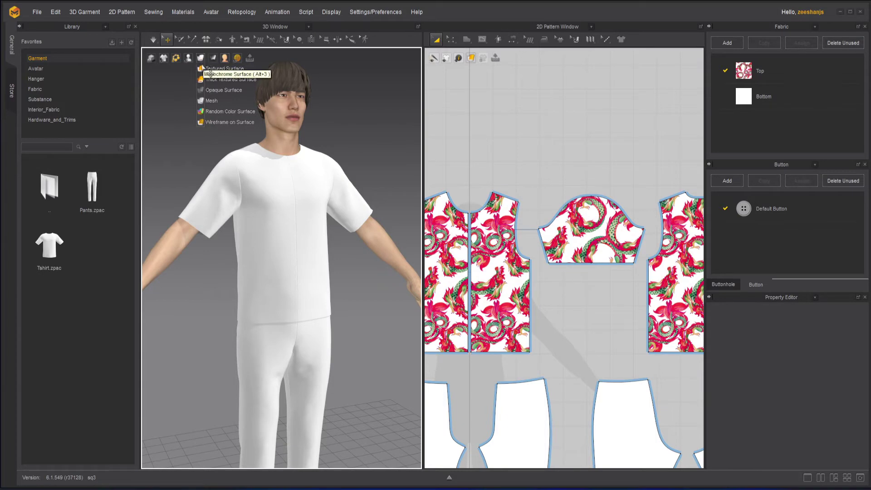
pyautogui.click(218, 69)
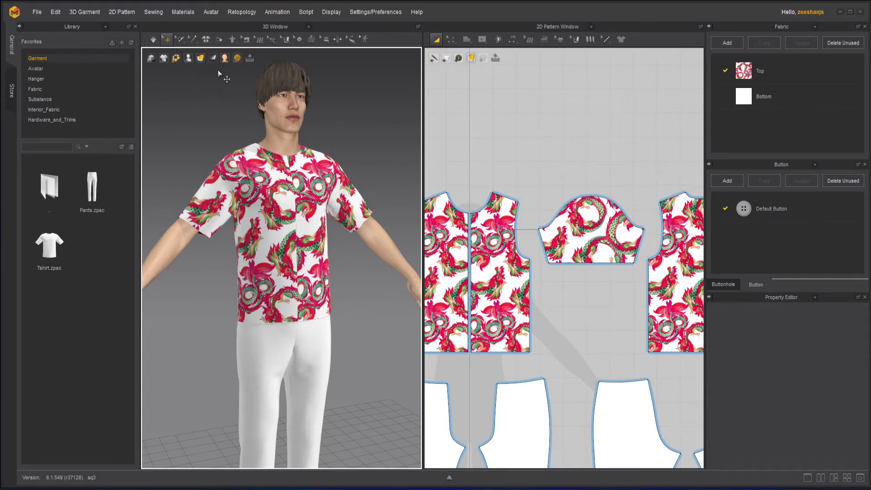
# Inspect the dragon print on the 3D shirt from the front and side, and on the 2D shirt pieces.
pyautogui.scroll(-2, 352, 208)
pyautogui.moveTo(384, 234); pyautogui.dragTo(385, 272, button='middle')
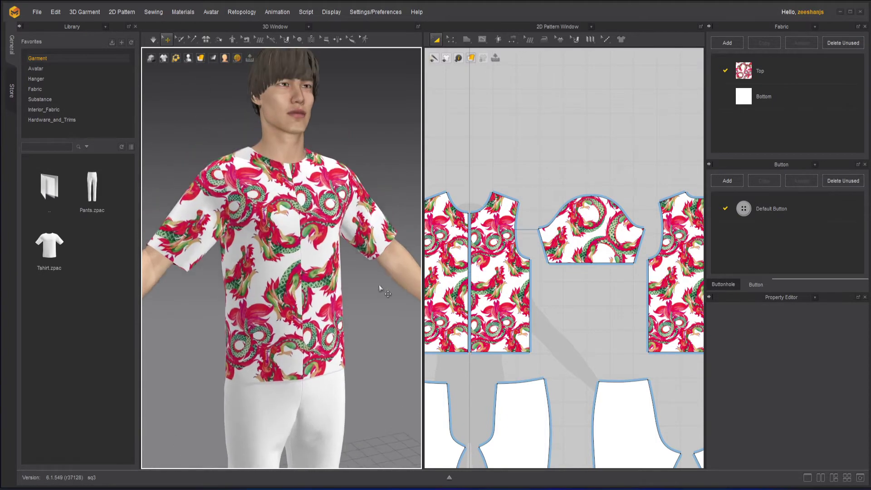
pyautogui.moveTo(378, 284); pyautogui.dragTo(392, 287, button='right')
pyautogui.moveTo(200, 61)
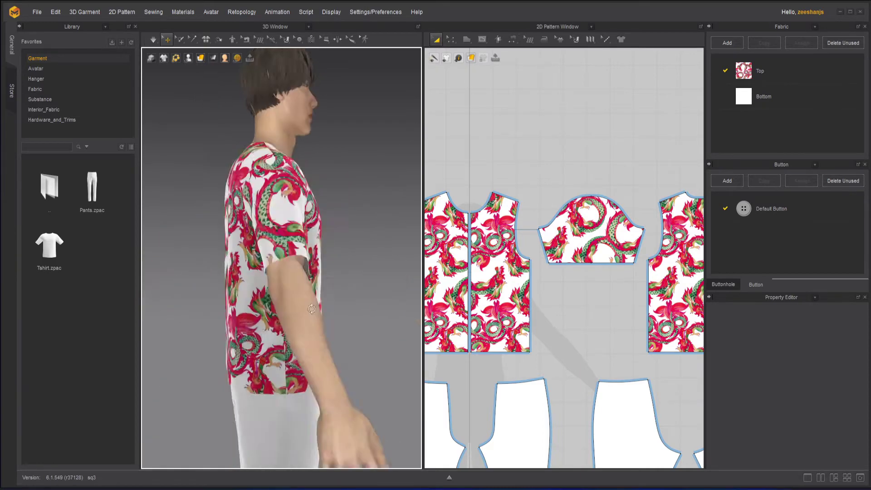
pyautogui.moveTo(336, 308); pyautogui.dragTo(188, 314, button='right')
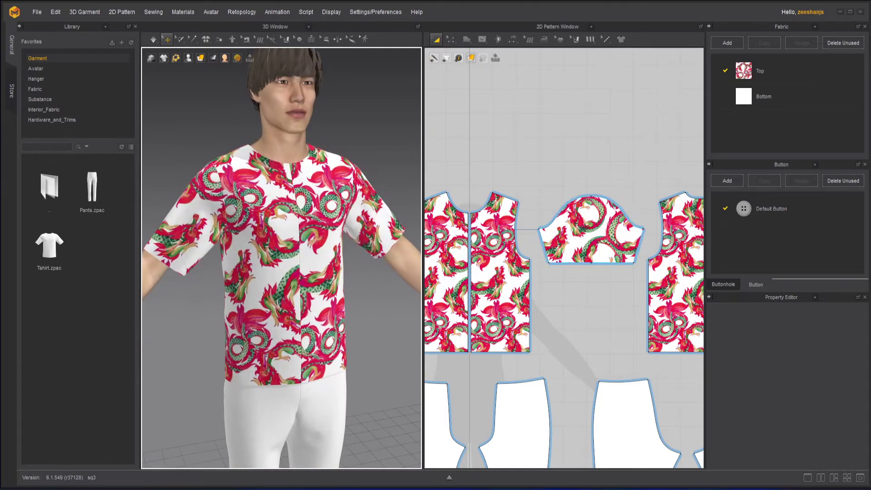
pyautogui.scroll(-4, 586, 226)
pyautogui.moveTo(630, 234); pyautogui.dragTo(630, 204, button='middle')
pyautogui.scroll(1, 630, 203)
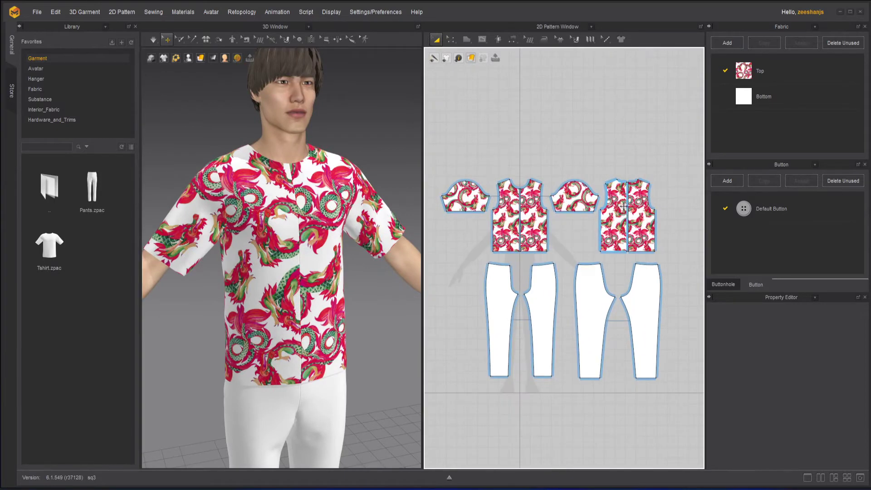
# Load the beige seamless pattern image with brown floral elements from the Docs folder as the Bottom fabric's texture and check the 3D trousers.
pyautogui.click(780, 96)
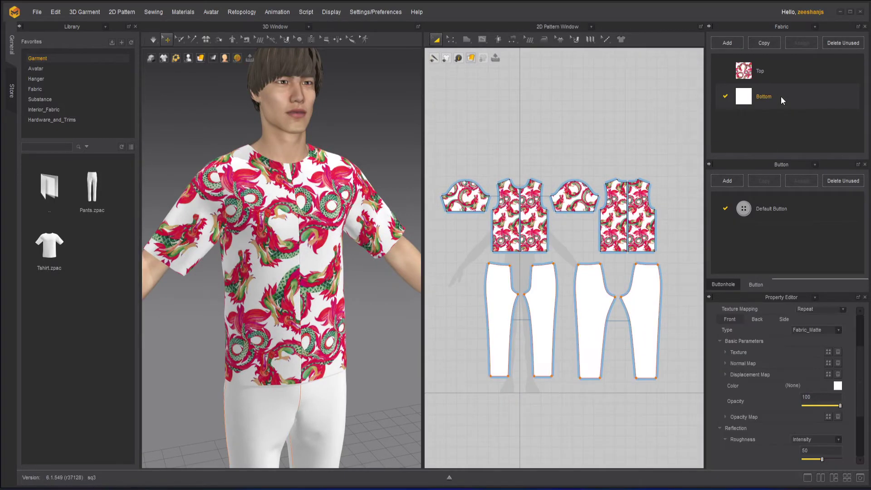
pyautogui.click(829, 353)
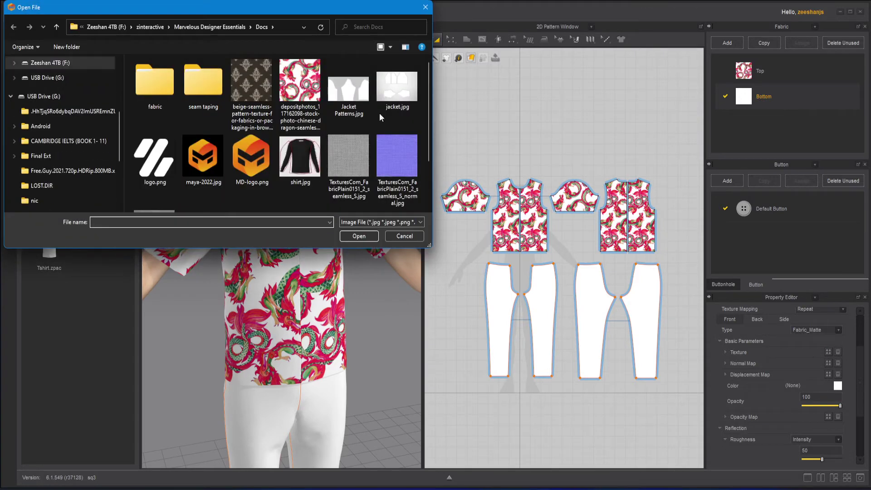
pyautogui.moveTo(428, 102)
pyautogui.mouseDown()
pyautogui.moveTo(420, 151)
pyautogui.moveTo(437, 99)
pyautogui.mouseUp()
pyautogui.click(251, 82)
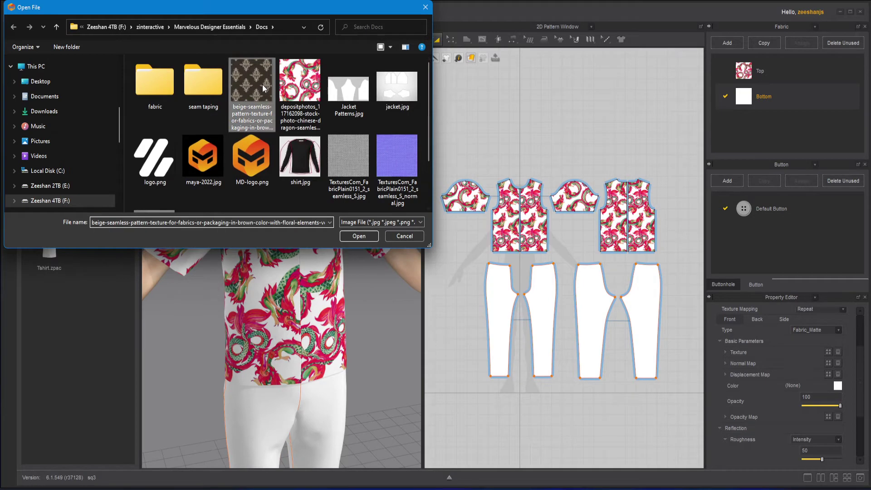
pyautogui.click(367, 235)
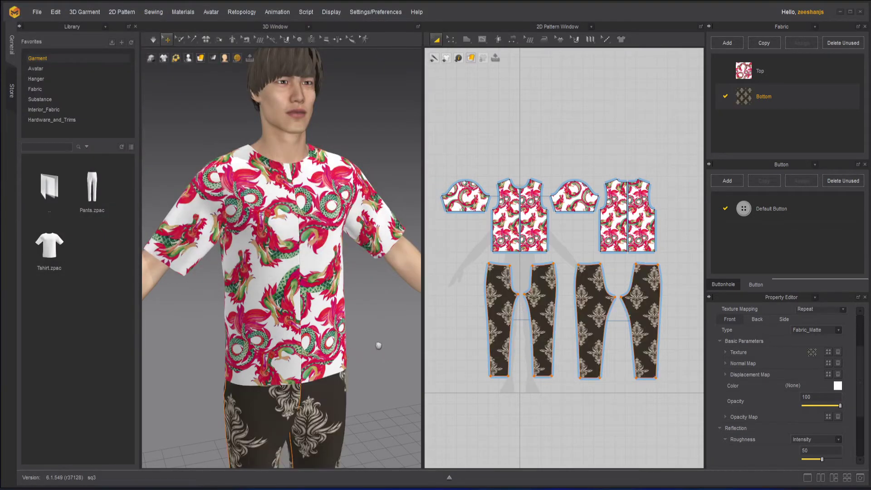
pyautogui.scroll(5, 379, 336)
pyautogui.click(372, 282)
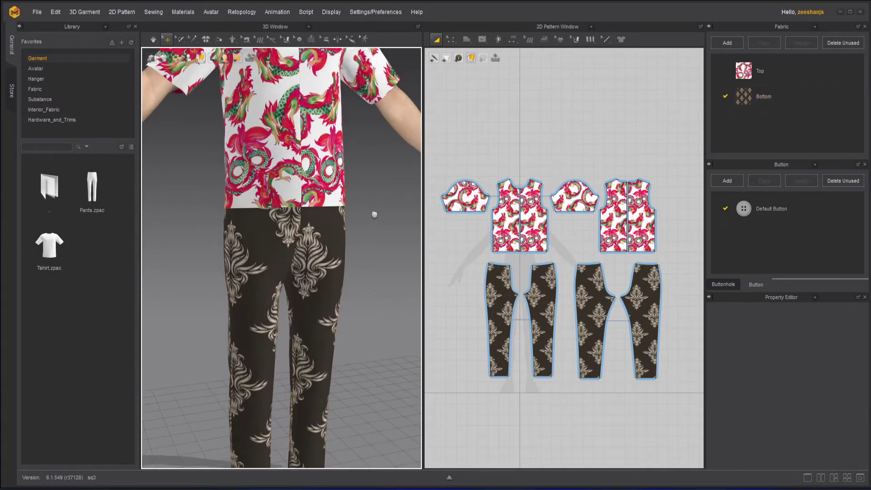
pyautogui.scroll(-5, 369, 365)
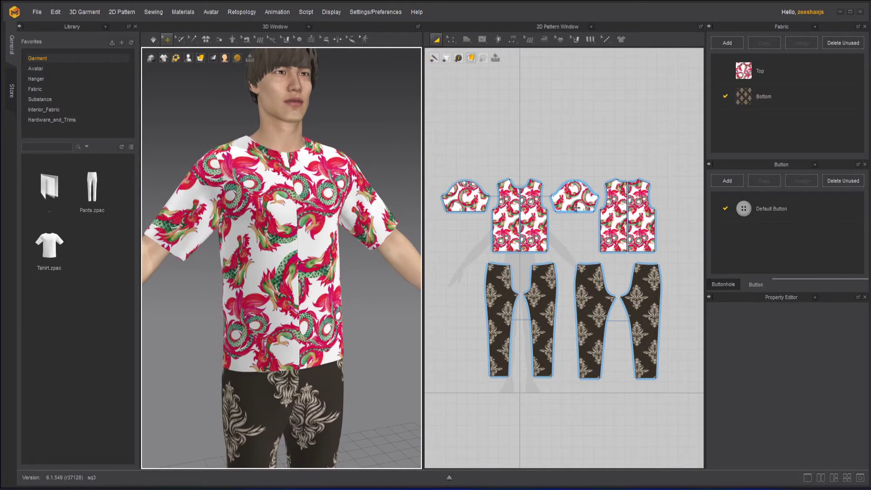
# Load TexturesCom_FabricPlain0151_2_seamless_S_normal.jpg as the Top fabric's normal map and check the weave relief on the 3D shirt up close.
pyautogui.click(785, 69)
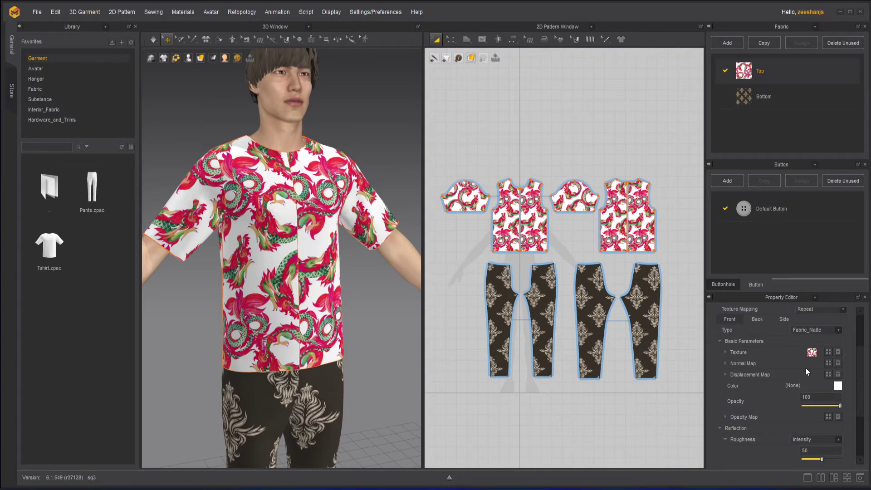
pyautogui.click(828, 362)
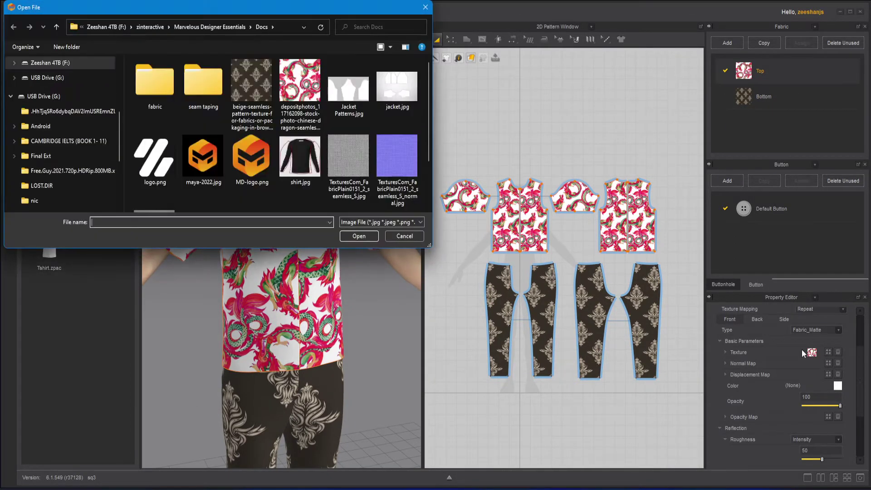
pyautogui.moveTo(429, 136); pyautogui.dragTo(428, 170)
pyautogui.click(398, 116)
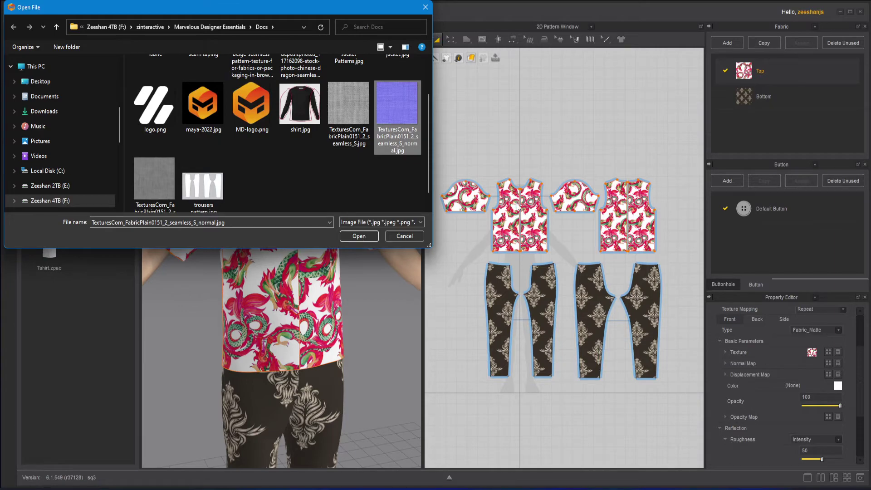
pyautogui.click(358, 236)
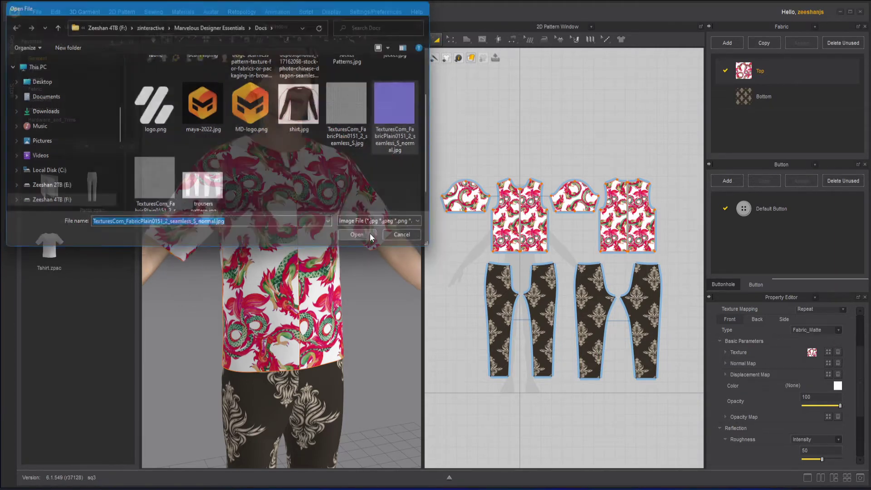
pyautogui.scroll(10, 345, 258)
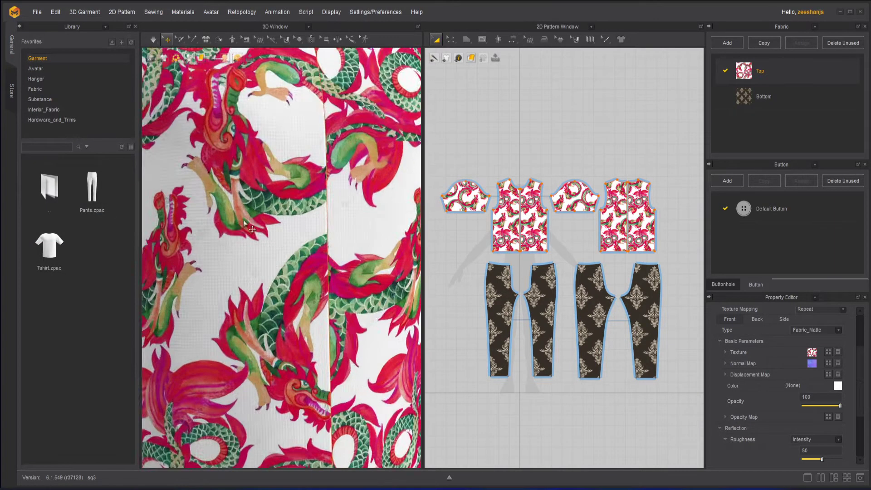
pyautogui.moveTo(307, 150); pyautogui.dragTo(449, 342, button='right')
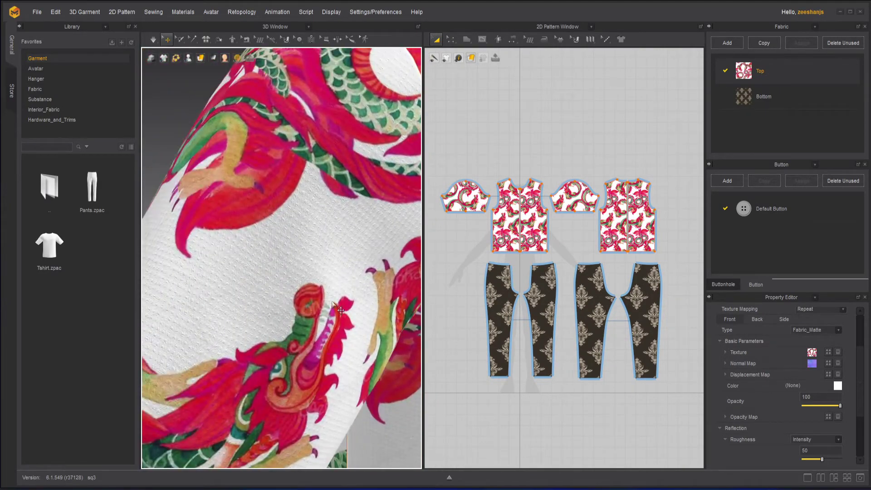
pyautogui.moveTo(332, 298); pyautogui.dragTo(303, 157, button='middle')
pyautogui.scroll(-5, 230, 270)
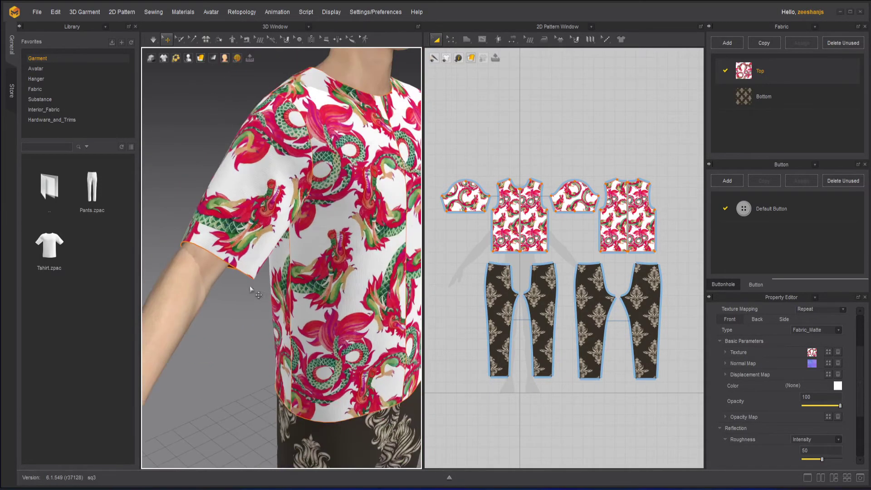
pyautogui.moveTo(230, 270); pyautogui.dragTo(296, 305, button='right')
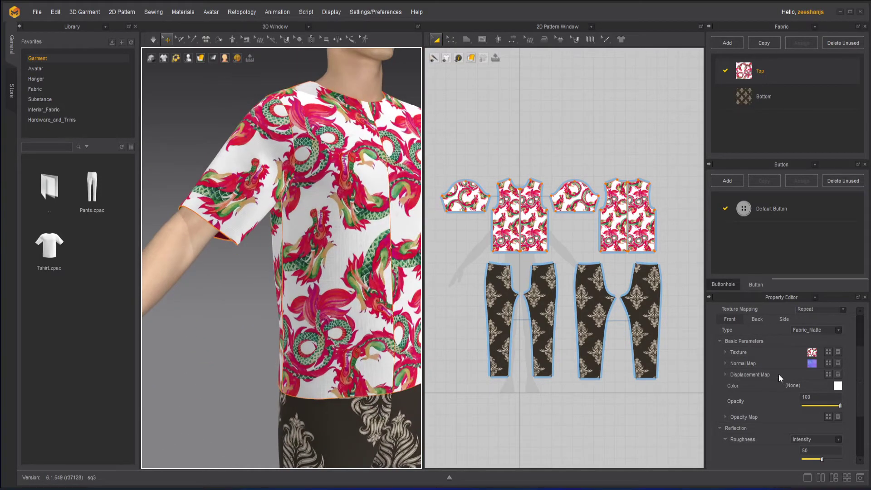
# Load TexturesCom_FabricPlain0151_2_seamless_S-height.jpg from the Docs folder as the Top fabric's displacement map.
pyautogui.click(827, 374)
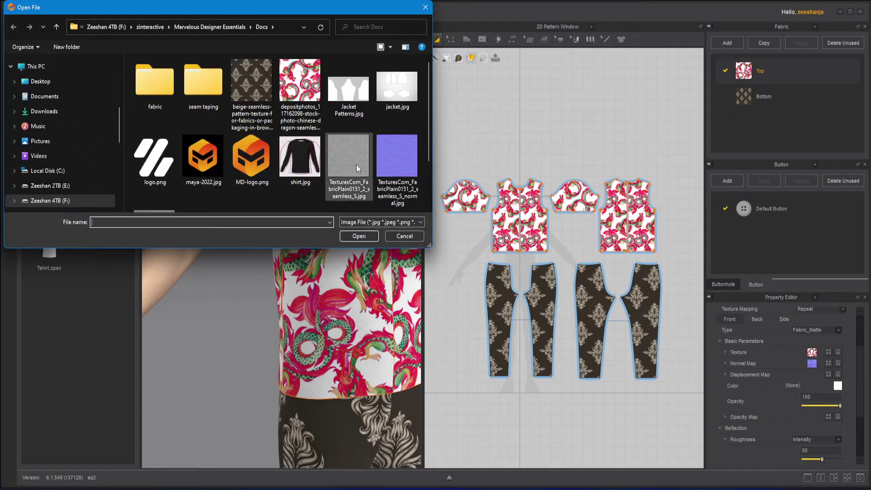
pyautogui.scroll(-2, 358, 165)
pyautogui.click(161, 165)
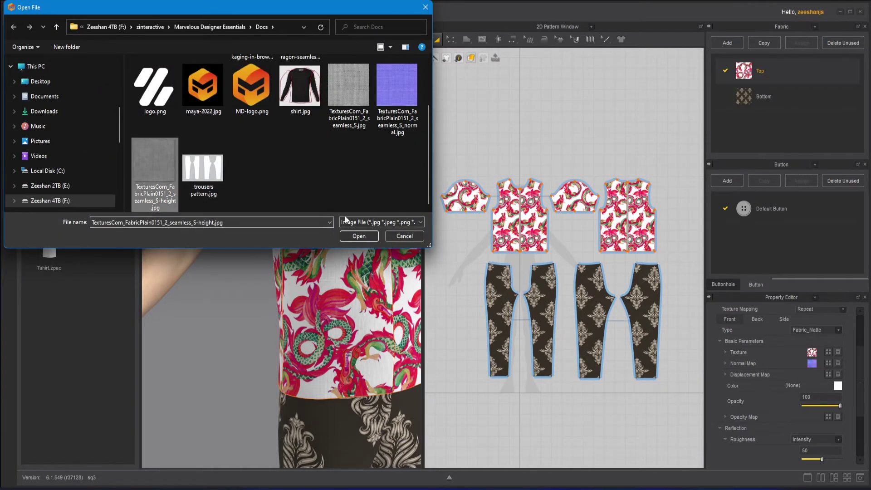
pyautogui.click(364, 235)
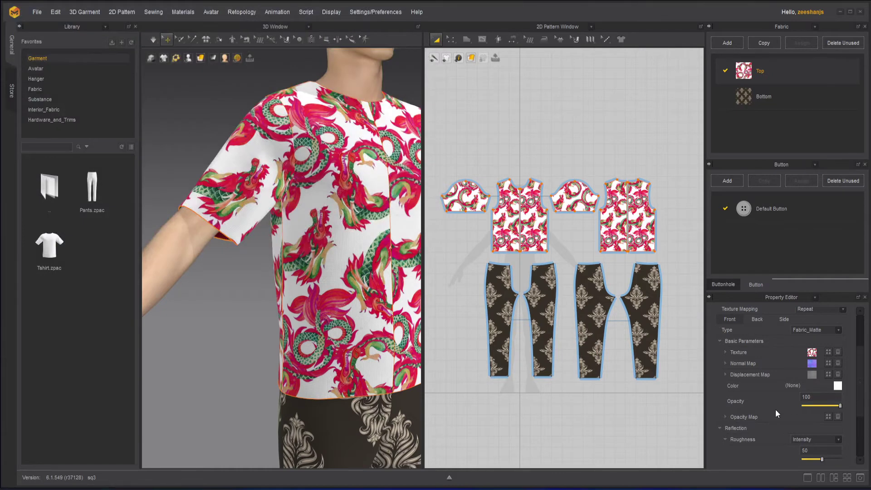
# Examine the Top fabric's displacement map settings, including amount, shift, clipping and particle distance.
pyautogui.click(726, 375)
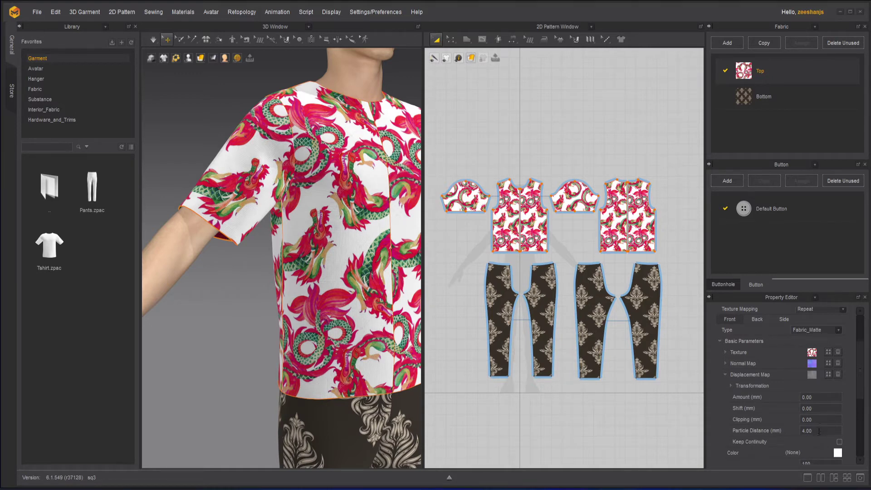
pyautogui.click(818, 398)
pyautogui.write('5')
pyautogui.scroll(-1, 794, 394)
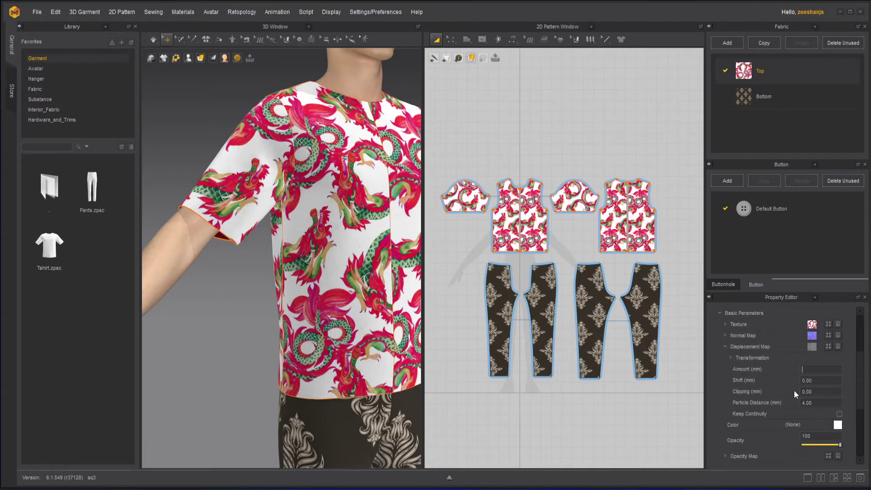
pyautogui.click(725, 346)
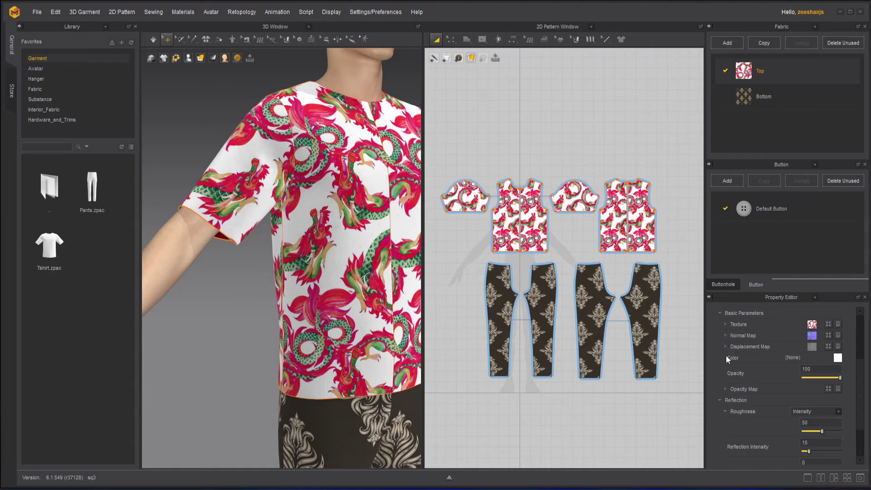
# Inspect the shirt's surface detail up close and the full outfit on the avatar, and review the Top fabric's properties.
pyautogui.scroll(10, 326, 303)
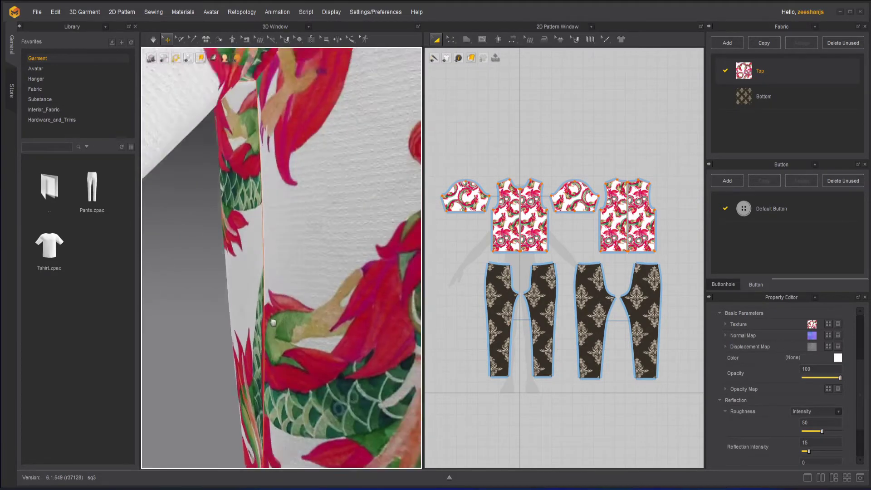
pyautogui.scroll(-10, 339, 319)
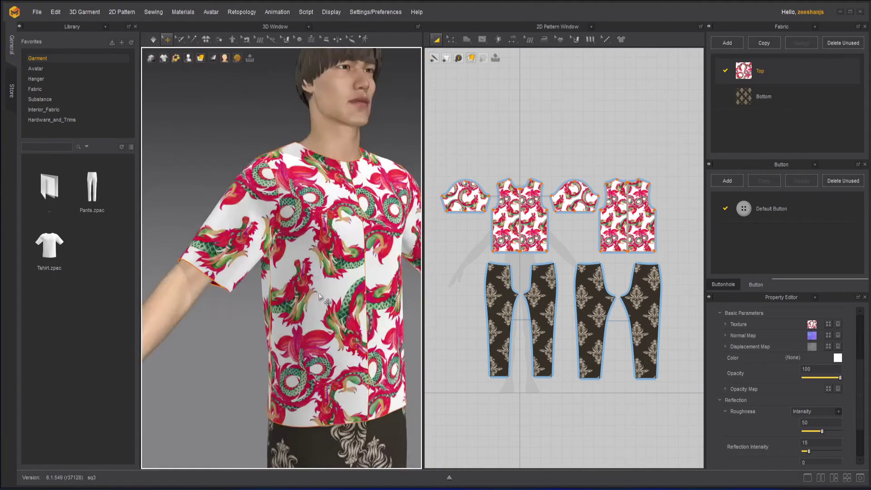
pyautogui.scroll(-6, 397, 348)
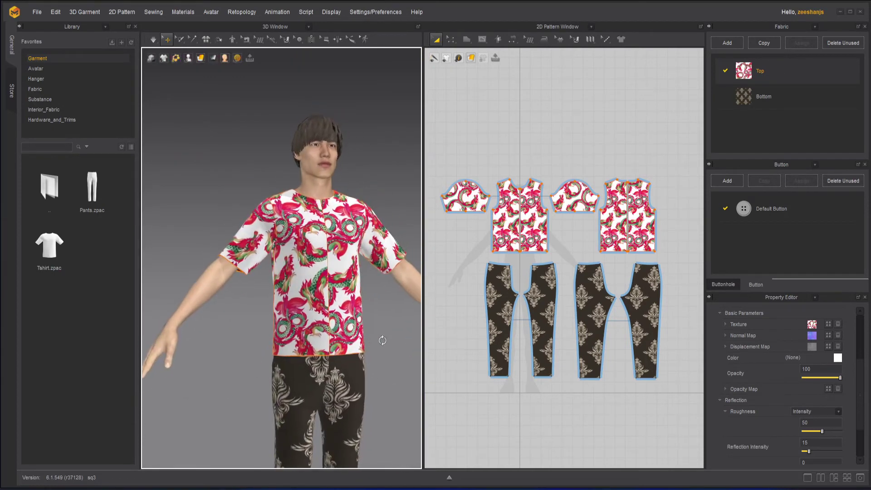
pyautogui.scroll(-3, 387, 335)
pyautogui.moveTo(373, 292); pyautogui.dragTo(370, 304, button='right')
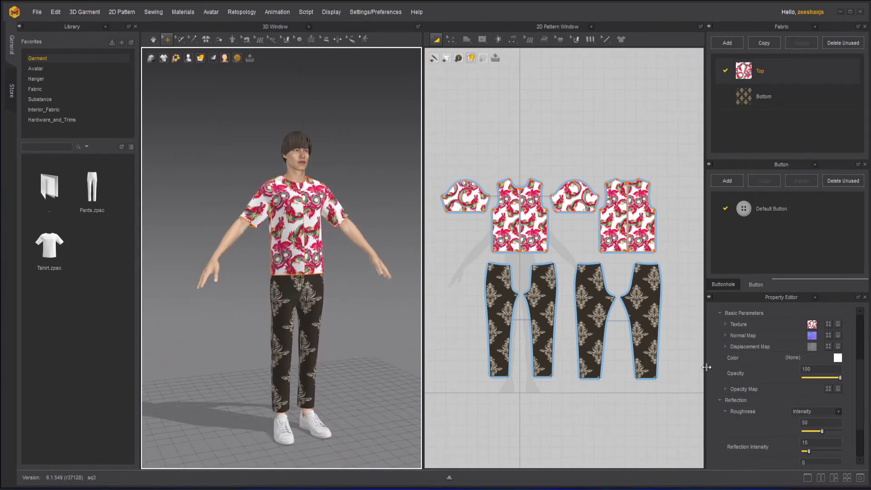
pyautogui.moveTo(854, 386); pyautogui.dragTo(852, 356)
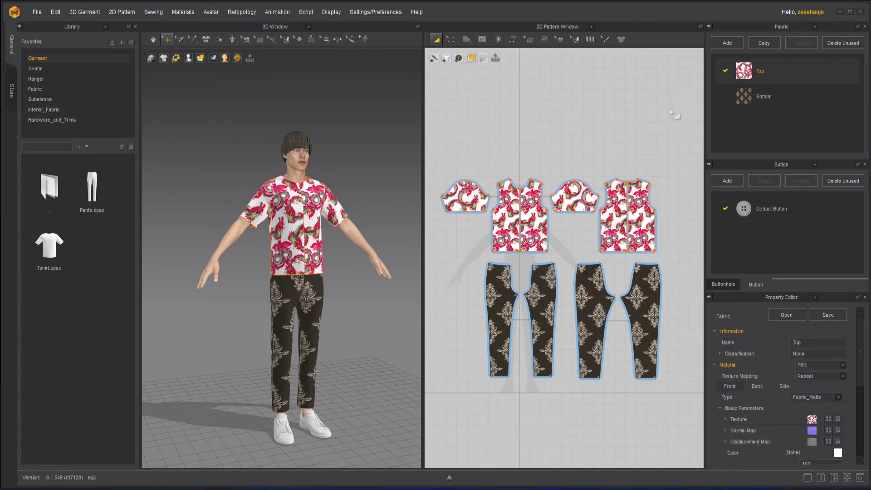
# Activate the Edit Texture (2D) tool and bring the shirt back pieces into close view.
pyautogui.click(578, 40)
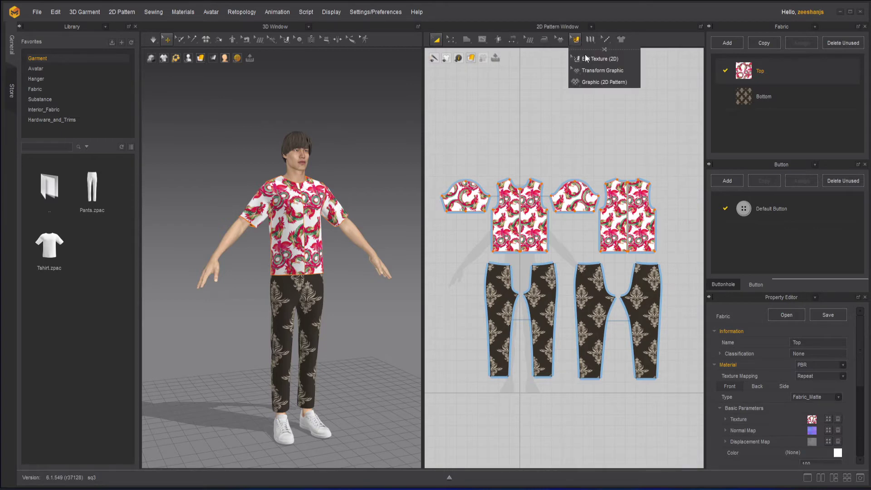
pyautogui.click(586, 59)
pyautogui.click(578, 40)
pyautogui.click(584, 58)
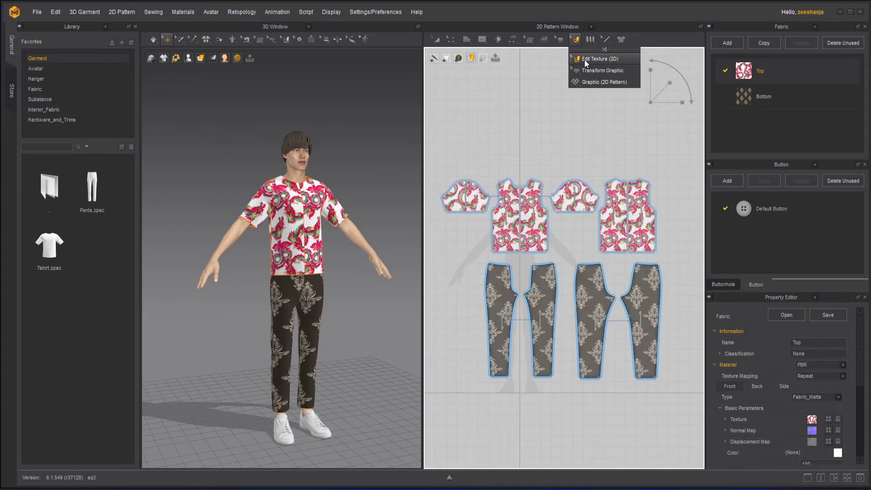
pyautogui.scroll(5, 562, 202)
pyautogui.moveTo(627, 236); pyautogui.dragTo(490, 233, button='middle')
# Try rotating the grainline on the left half of the shirt back to a diagonal, and undo the rotation.
pyautogui.click(585, 257)
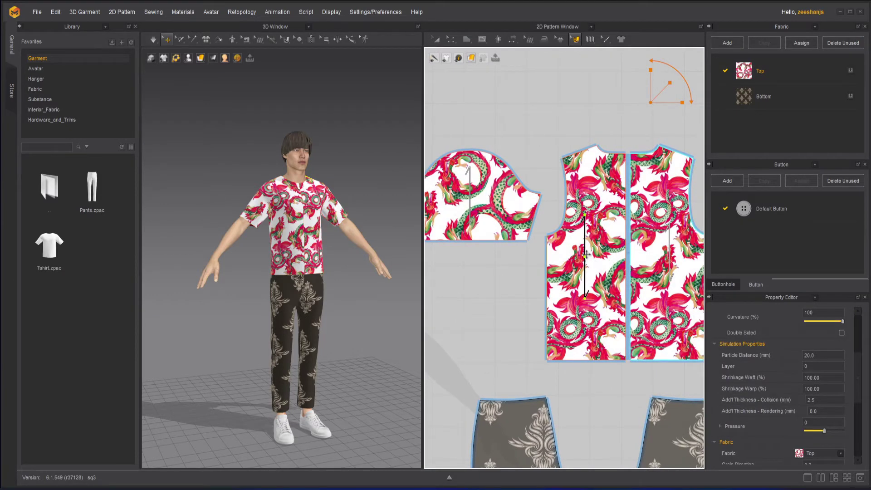
pyautogui.moveTo(585, 215); pyautogui.dragTo(608, 224)
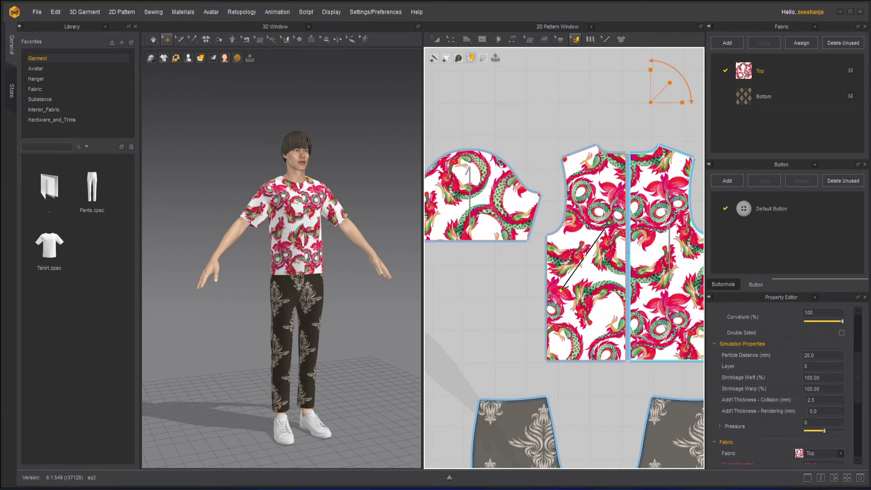
pyautogui.scroll(6, 323, 211)
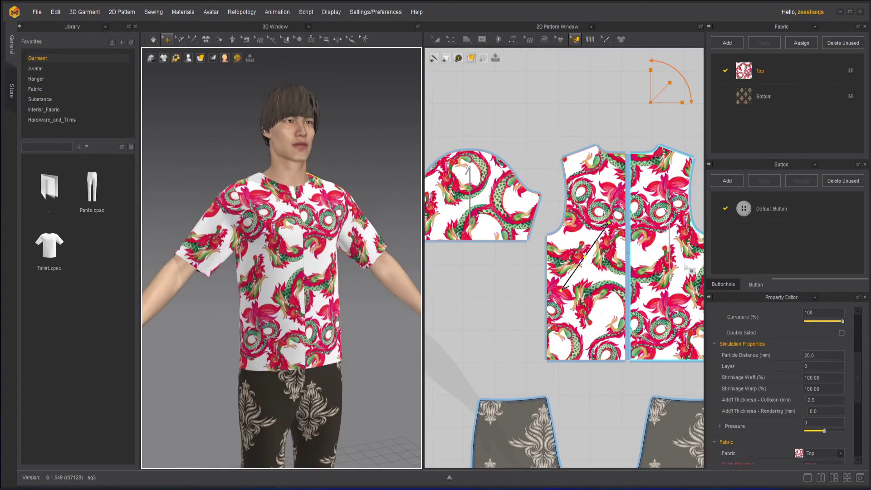
pyautogui.hotkey('ctrl', 'z')
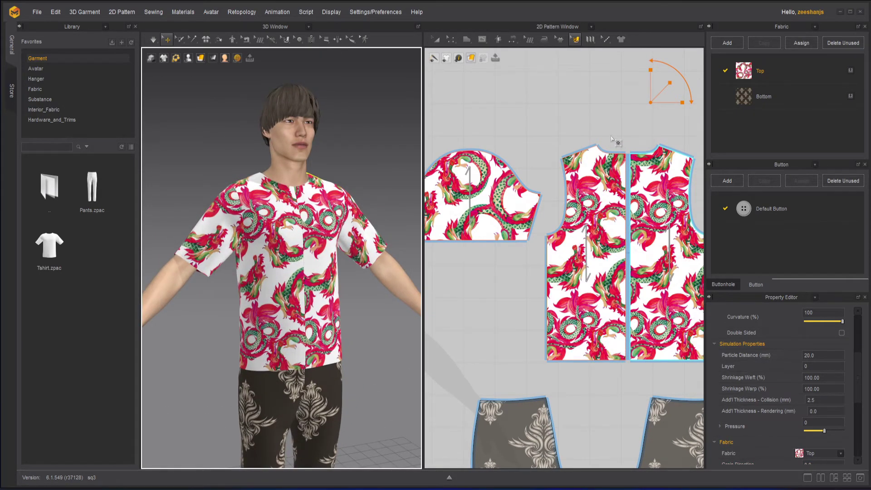
# Select all the shirt pattern pieces and rotate their dragon texture together clockwise with the texture gizmo.
pyautogui.scroll(-4, 612, 138)
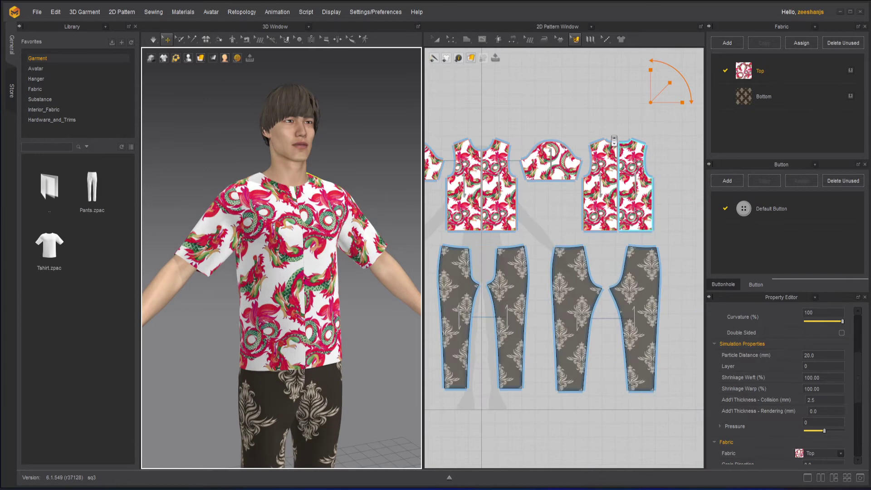
pyautogui.click(674, 69)
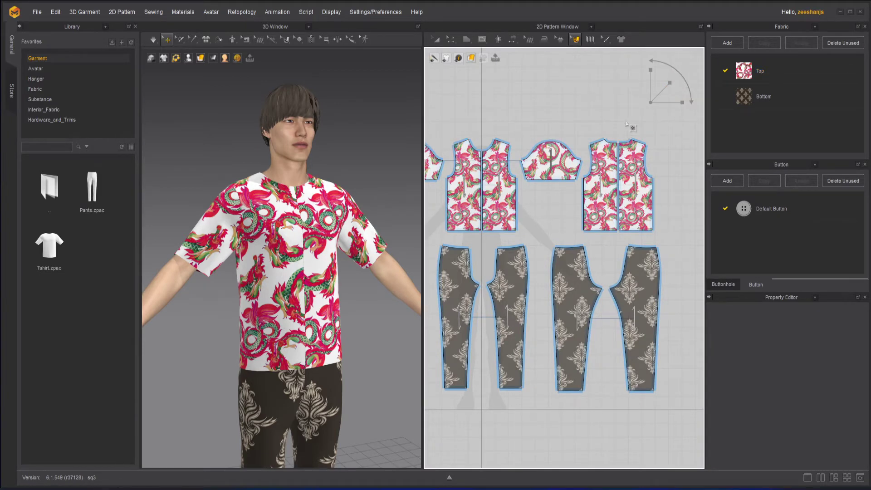
pyautogui.scroll(-2, 626, 123)
pyautogui.moveTo(462, 112); pyautogui.dragTo(665, 196)
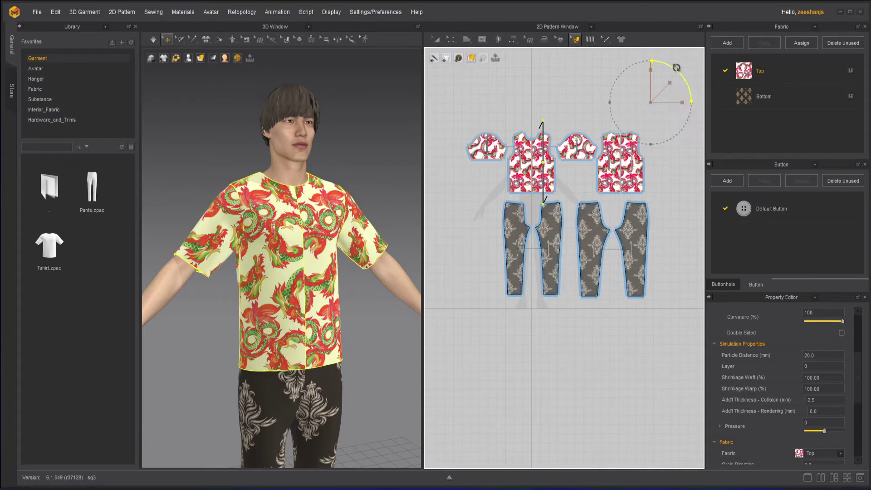
pyautogui.moveTo(676, 67); pyautogui.dragTo(690, 84)
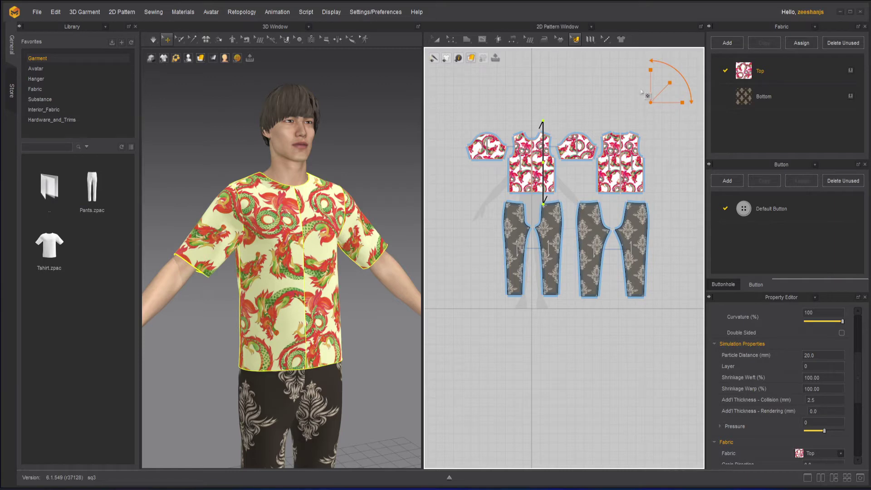
# Scale the dragon texture down uniformly on all the shirt pattern pieces with the texture gizmo.
pyautogui.moveTo(669, 83)
pyautogui.mouseDown()
pyautogui.moveTo(657, 95)
pyautogui.moveTo(678, 75)
pyautogui.mouseUp()
pyautogui.scroll(3, 566, 112)
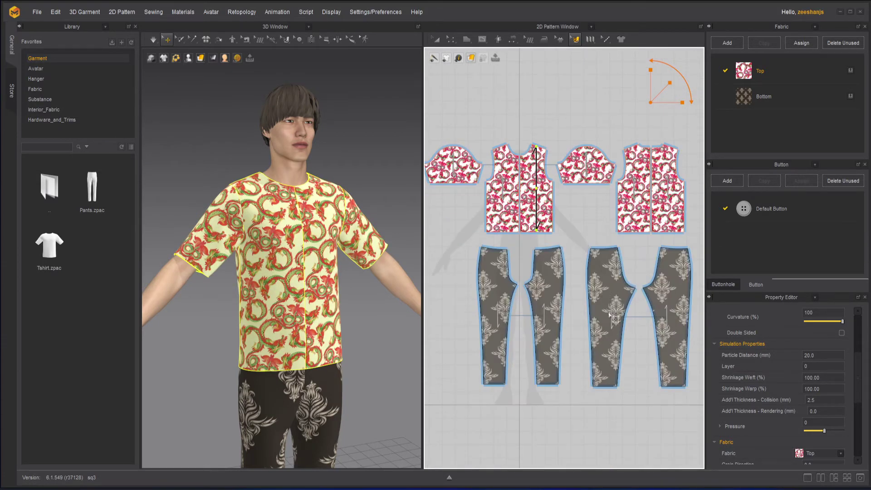
pyautogui.scroll(5, 609, 315)
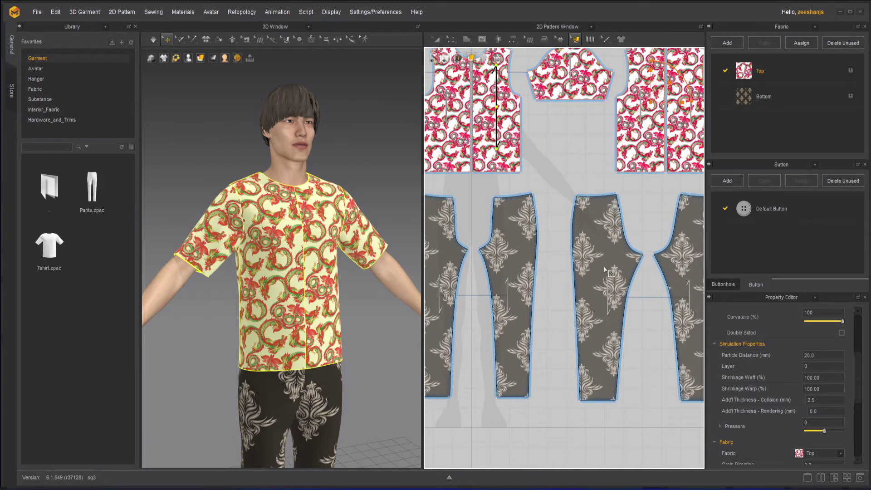
# Shift the dragon texture slightly on each of the two shirt front halves to reposition the print.
pyautogui.scroll(-3, 607, 271)
pyautogui.scroll(4, 522, 218)
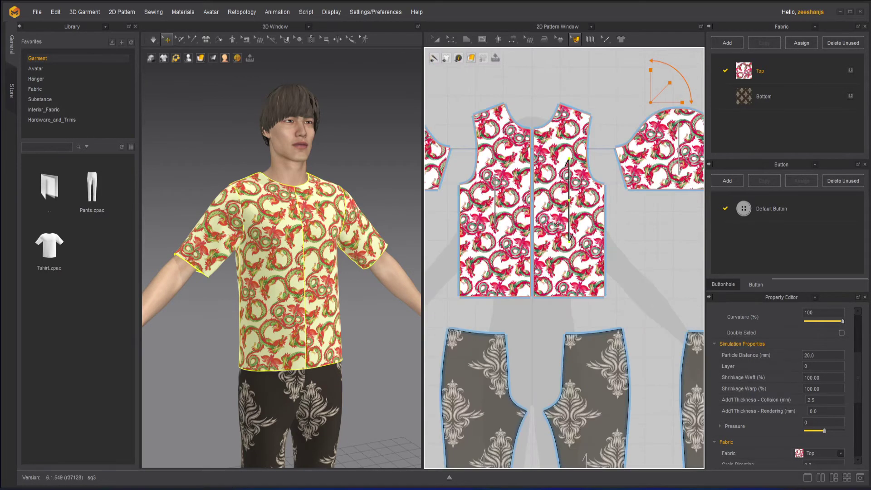
pyautogui.click(534, 215)
pyautogui.click(495, 206)
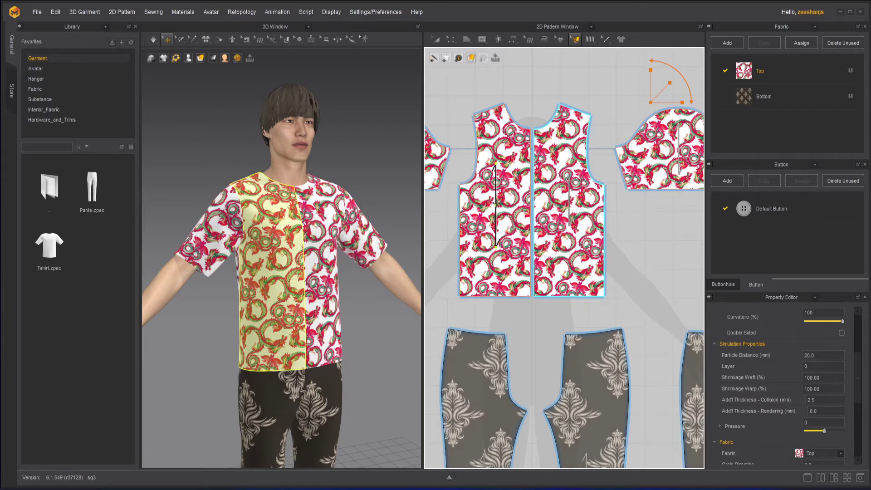
pyautogui.moveTo(495, 205)
pyautogui.mouseDown()
pyautogui.moveTo(507, 200)
pyautogui.moveTo(494, 218)
pyautogui.mouseUp()
pyautogui.click(571, 204)
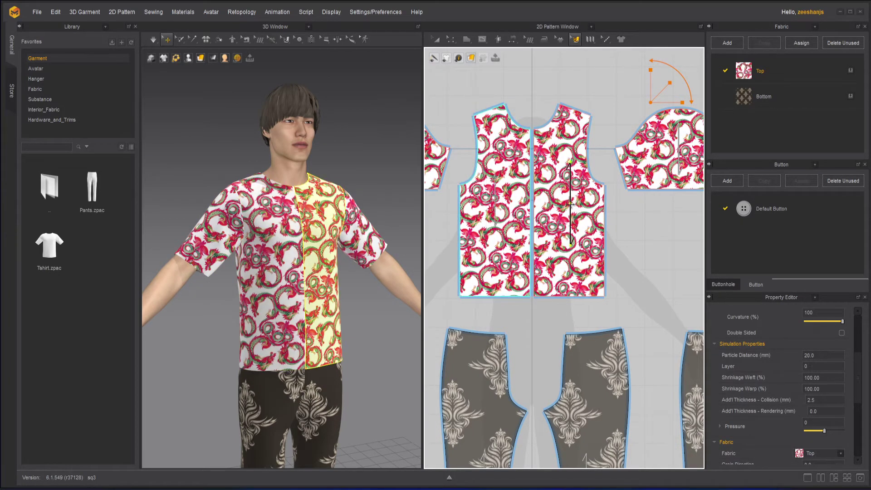
pyautogui.moveTo(570, 204); pyautogui.dragTo(574, 201)
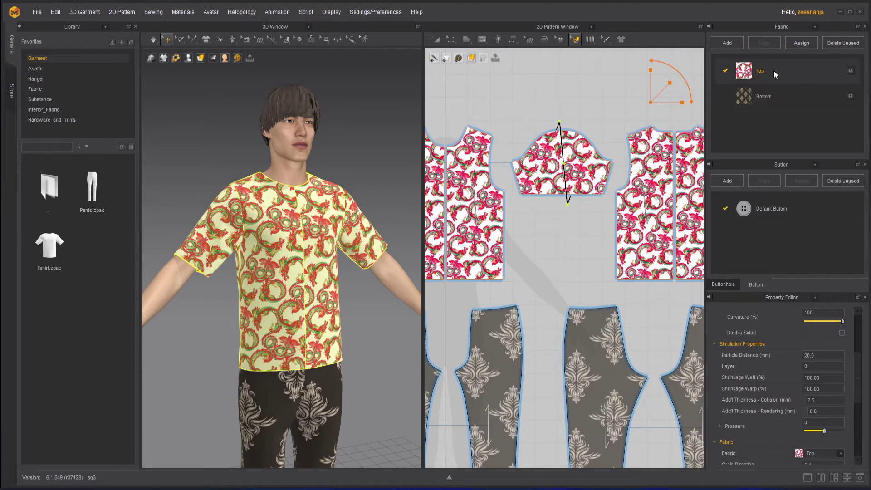
# Load maya-2022.jpg as the opacity map of the Top fabric.
pyautogui.click(774, 70)
pyautogui.scroll(-3, 860, 396)
pyautogui.moveTo(839, 367)
pyautogui.mouseDown()
pyautogui.moveTo(822, 373)
pyautogui.moveTo(845, 371)
pyautogui.mouseUp()
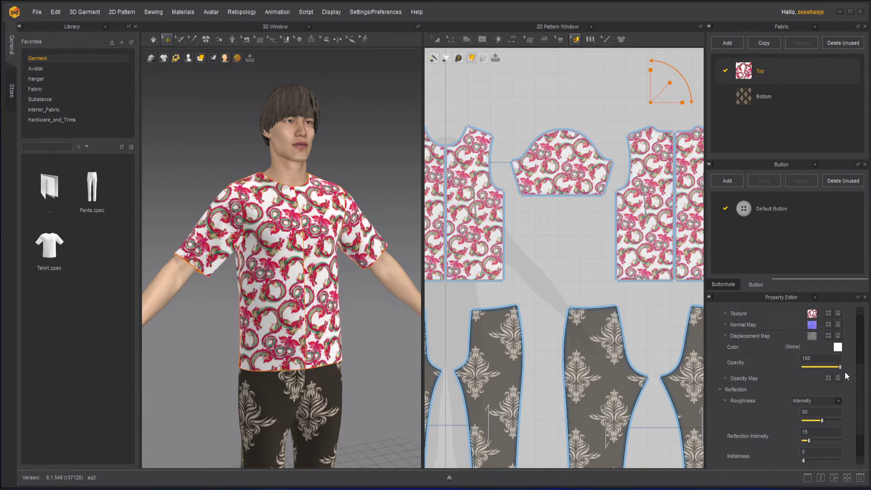
pyautogui.click(725, 378)
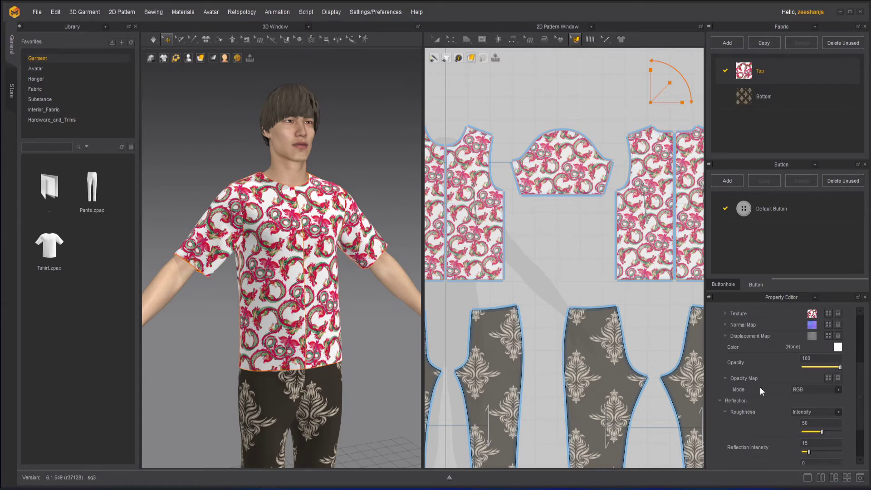
pyautogui.click(828, 377)
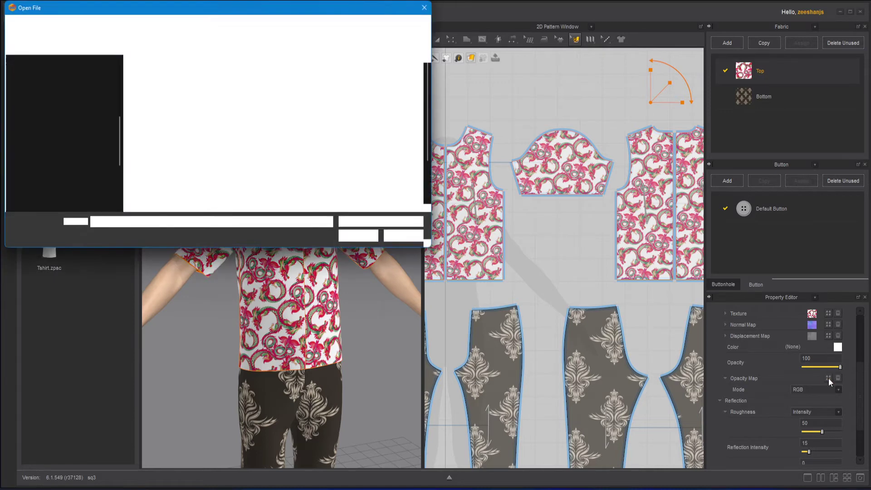
pyautogui.click(191, 171)
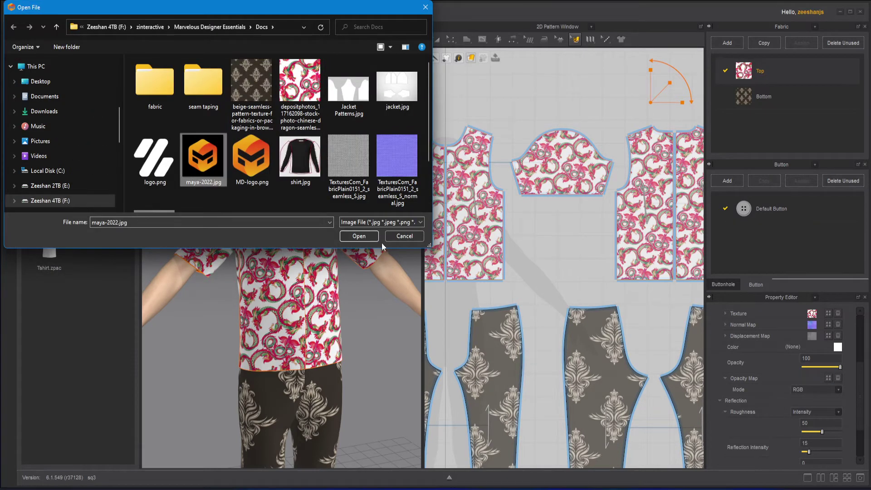
pyautogui.click(359, 236)
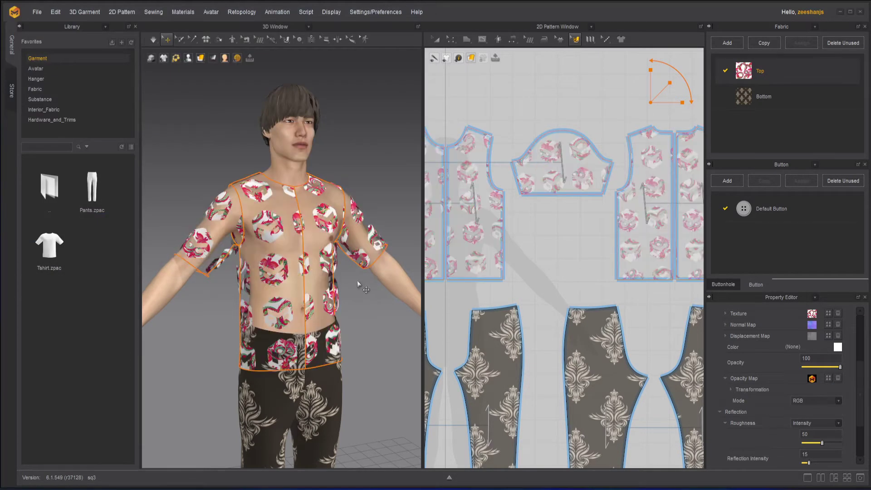
# Inspect the opacity-mapped shirt on the avatar up close and from the front.
pyautogui.scroll(5, 263, 254)
pyautogui.scroll(3, 263, 254)
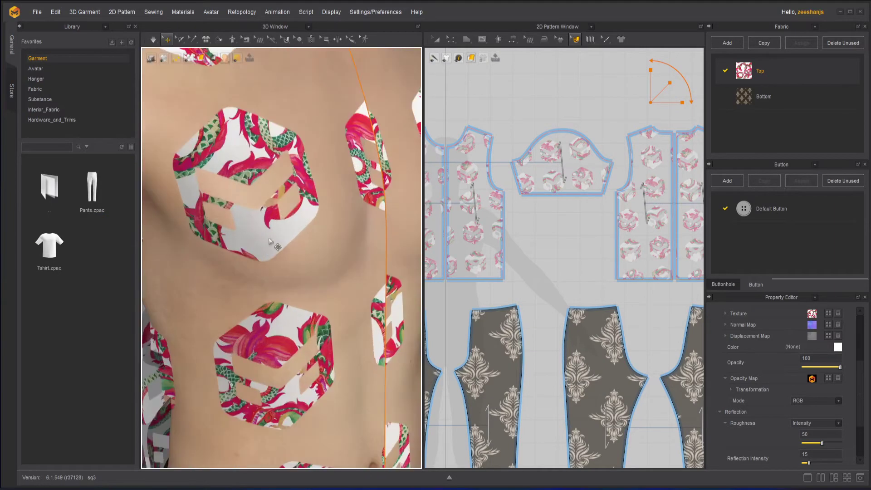
pyautogui.scroll(-2, 302, 317)
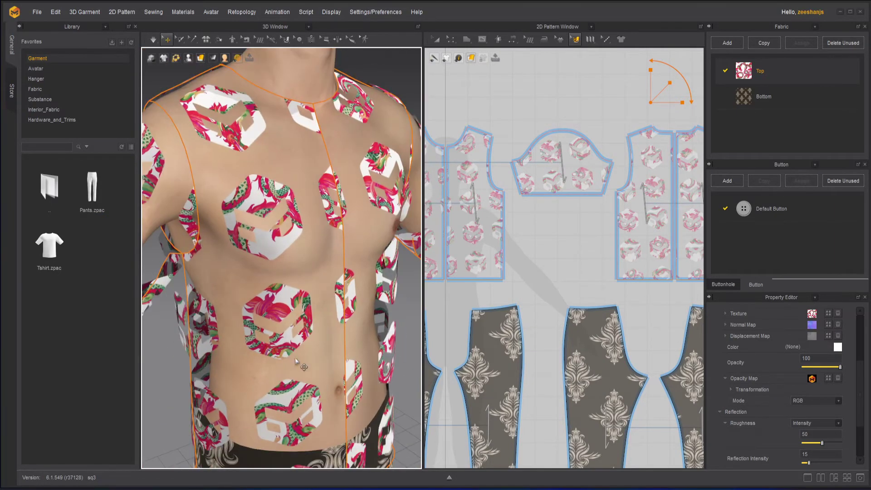
pyautogui.moveTo(317, 371); pyautogui.dragTo(318, 332, button='right')
pyautogui.scroll(-3, 354, 274)
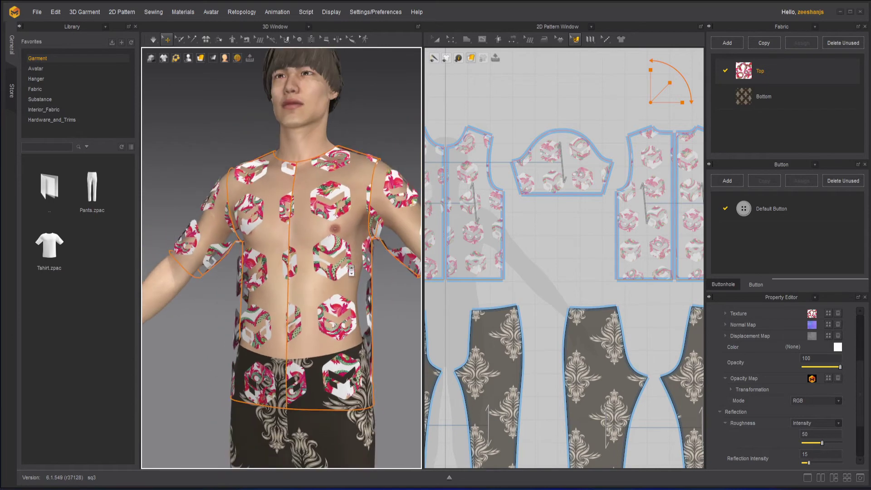
pyautogui.moveTo(352, 272); pyautogui.dragTo(332, 287, button='right')
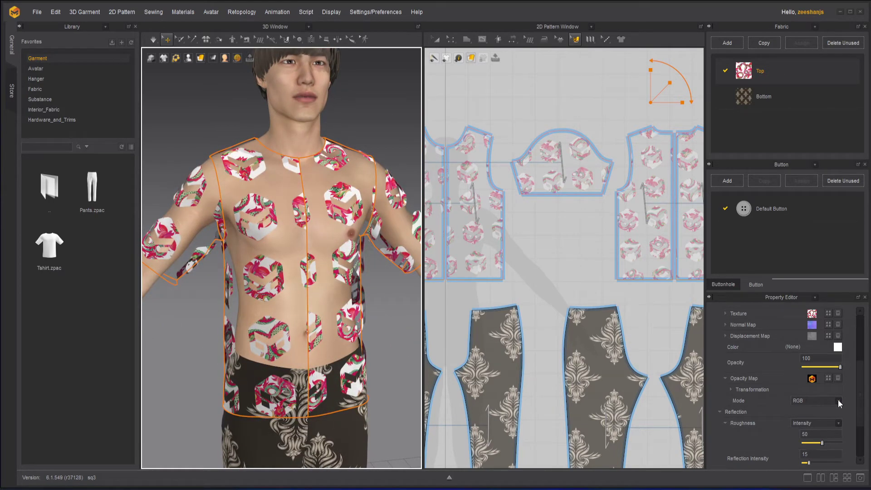
# Remove the opacity map image from the Top fabric.
pyautogui.click(828, 379)
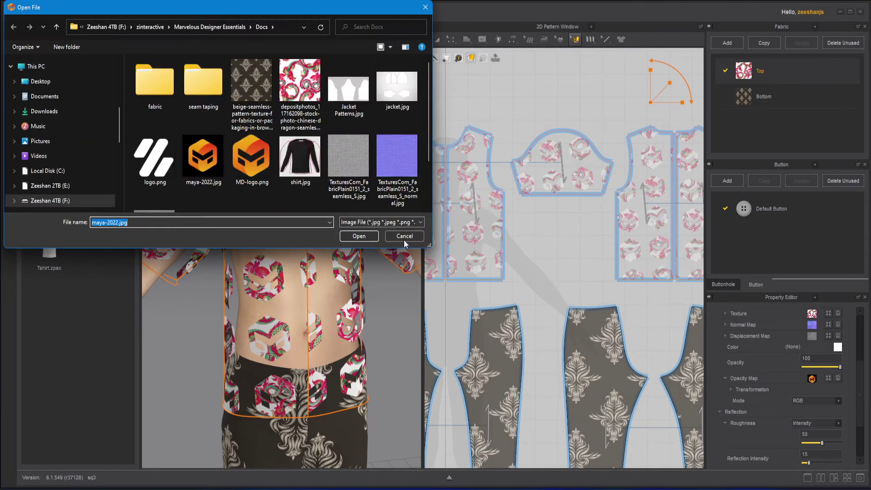
pyautogui.click(404, 239)
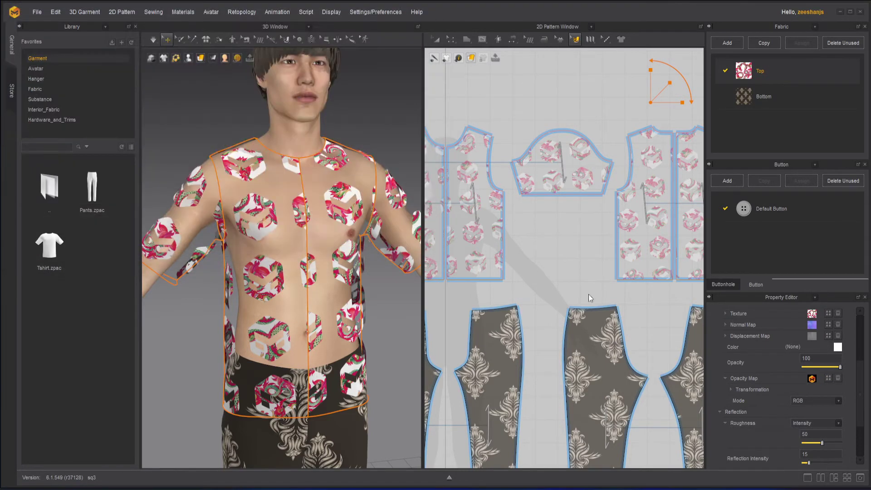
pyautogui.click(812, 381)
pyautogui.click(415, 237)
pyautogui.click(725, 379)
pyautogui.click(725, 379)
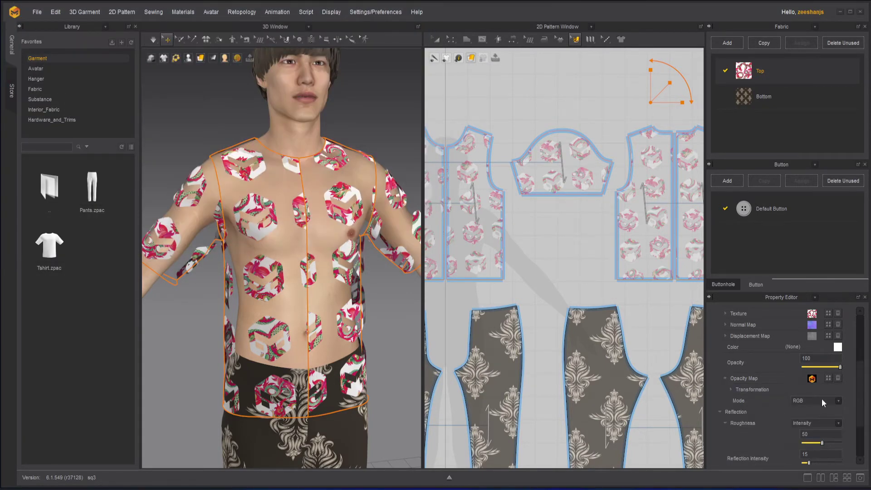
pyautogui.click(838, 378)
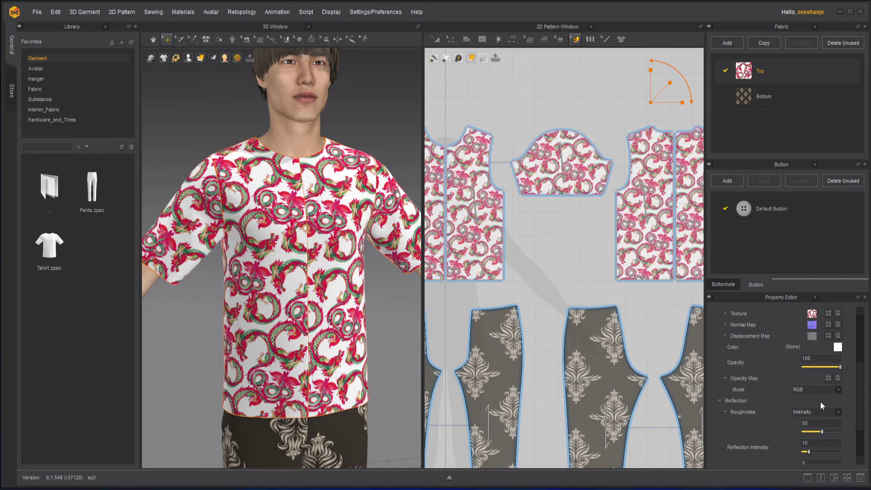
# Review the mode options of the Top fabric's opacity map and keep RGB.
pyautogui.click(824, 394)
pyautogui.click(837, 389)
pyautogui.click(799, 397)
# Set the Top fabric's roughness to 67 and reflection intensity to 68, and check the shirt from the side.
pyautogui.scroll(-2, 776, 390)
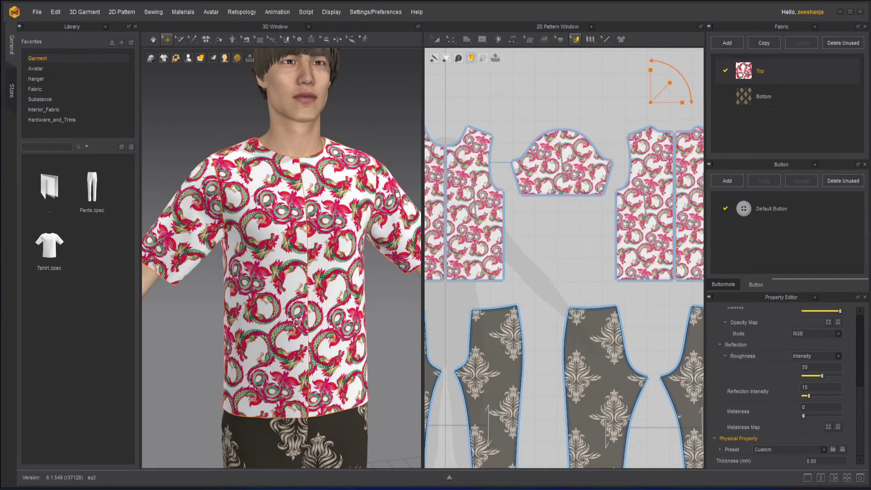
pyautogui.scroll(10, 305, 268)
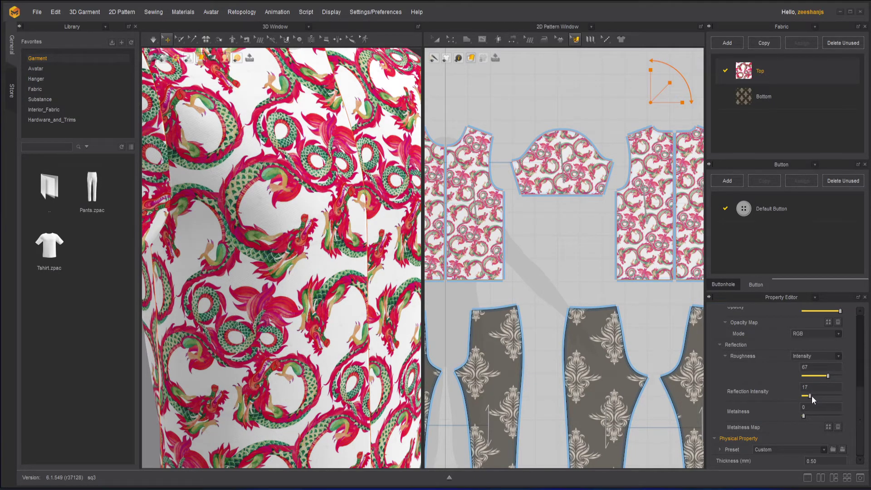
pyautogui.moveTo(810, 396); pyautogui.dragTo(828, 396)
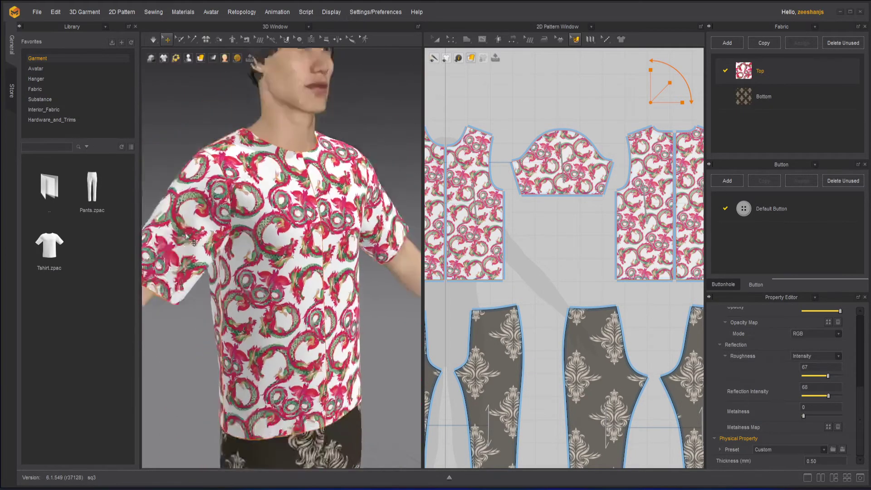
pyautogui.moveTo(195, 243); pyautogui.dragTo(274, 242, button='right')
pyautogui.scroll(5, 332, 316)
pyautogui.moveTo(303, 309); pyautogui.dragTo(328, 272, button='right')
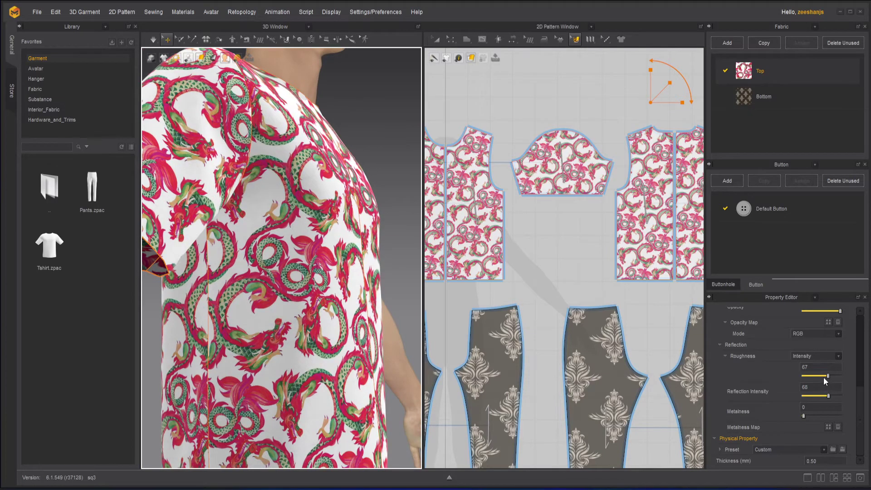
# Lower the Top fabric's roughness to 11 and check the shirt's sheen on the avatar.
pyautogui.moveTo(824, 375); pyautogui.dragTo(807, 374)
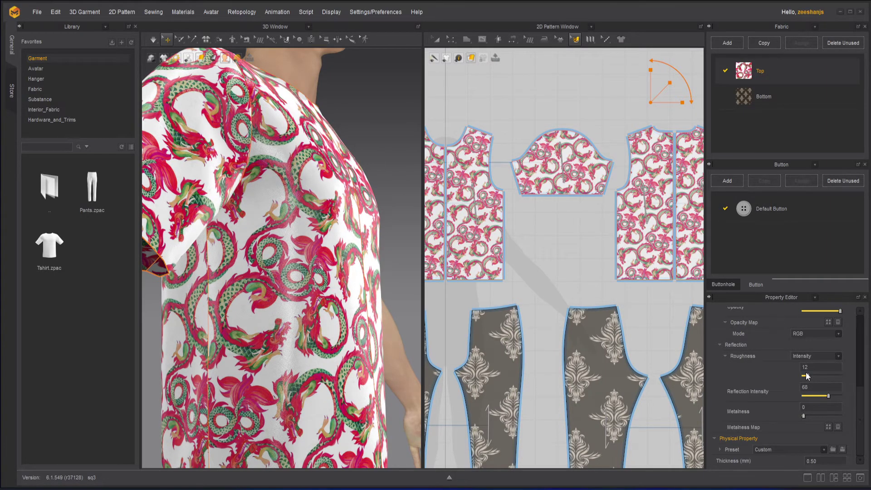
pyautogui.moveTo(804, 374); pyautogui.dragTo(807, 373)
pyautogui.click(433, 289)
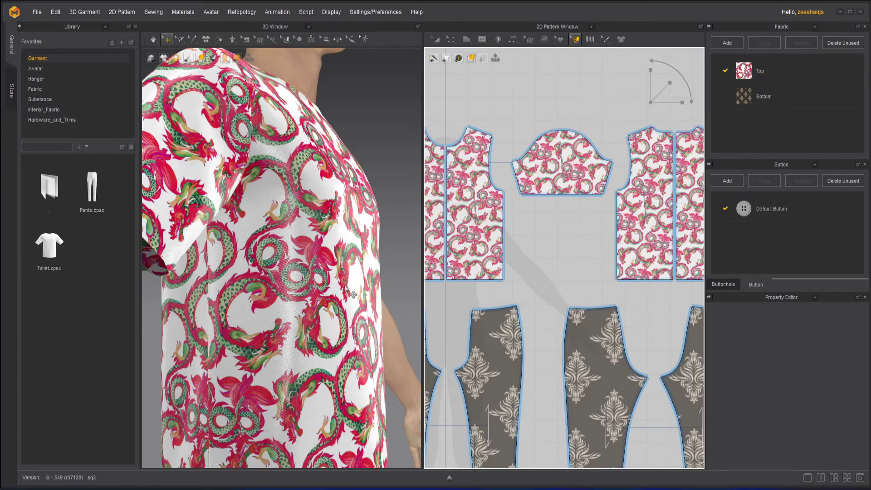
pyautogui.moveTo(342, 282); pyautogui.dragTo(264, 301, button='right')
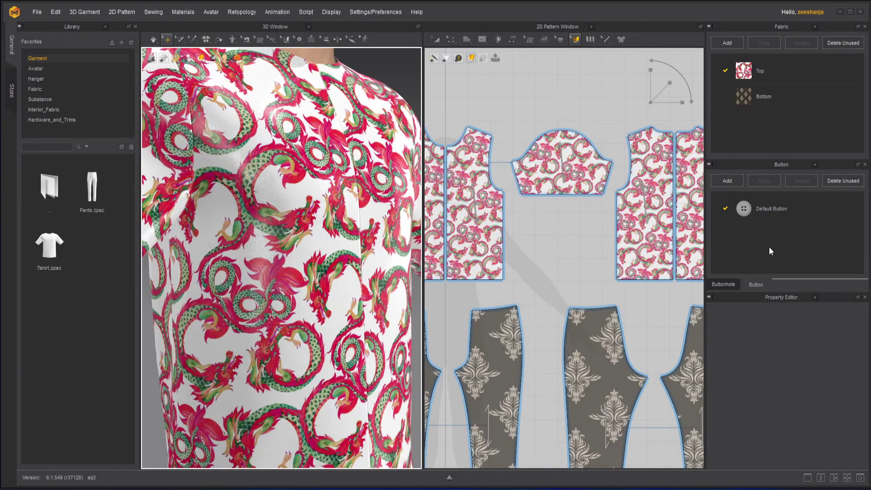
# Set the Top fabric's reflection intensity to 70 and roughness to 0, and check the highlights on the shirt front.
pyautogui.click(776, 70)
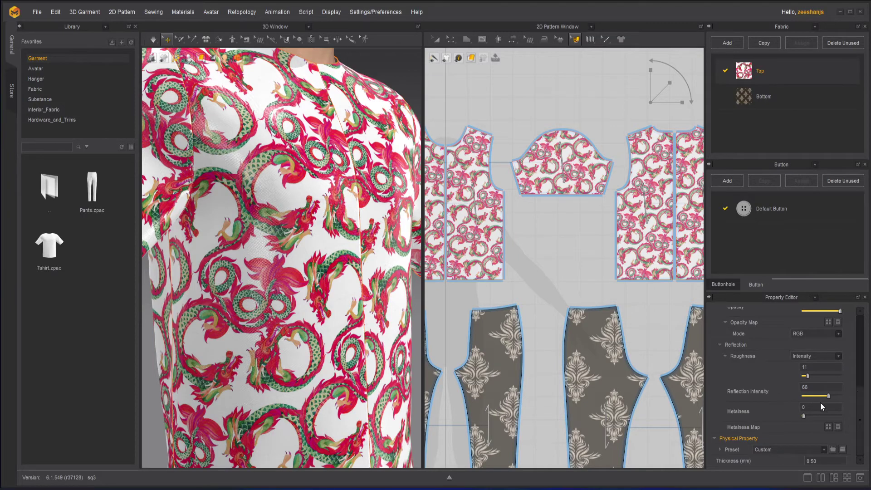
pyautogui.scroll(5, 263, 268)
pyautogui.scroll(-2, 269, 268)
pyautogui.scroll(-3, 269, 268)
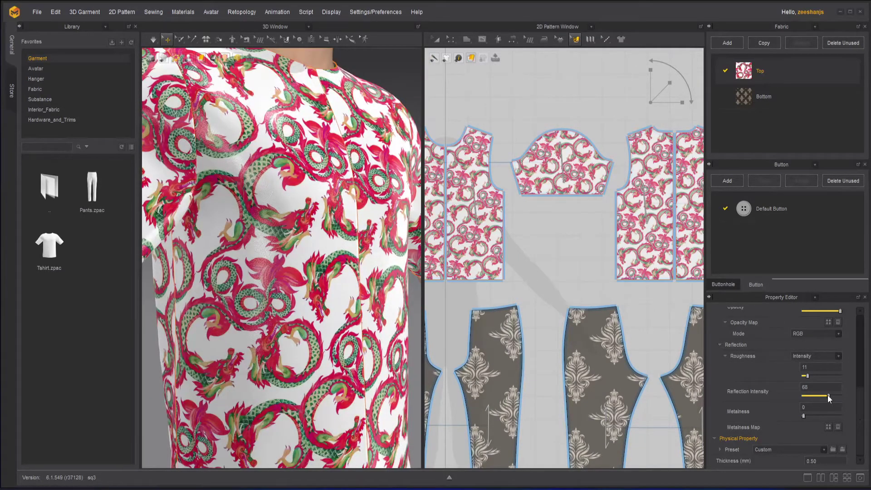
pyautogui.moveTo(827, 395)
pyautogui.mouseDown()
pyautogui.moveTo(812, 393)
pyautogui.moveTo(849, 398)
pyautogui.moveTo(818, 395)
pyautogui.moveTo(831, 395)
pyautogui.moveTo(820, 377)
pyautogui.moveTo(833, 380)
pyautogui.moveTo(803, 376)
pyautogui.mouseUp()
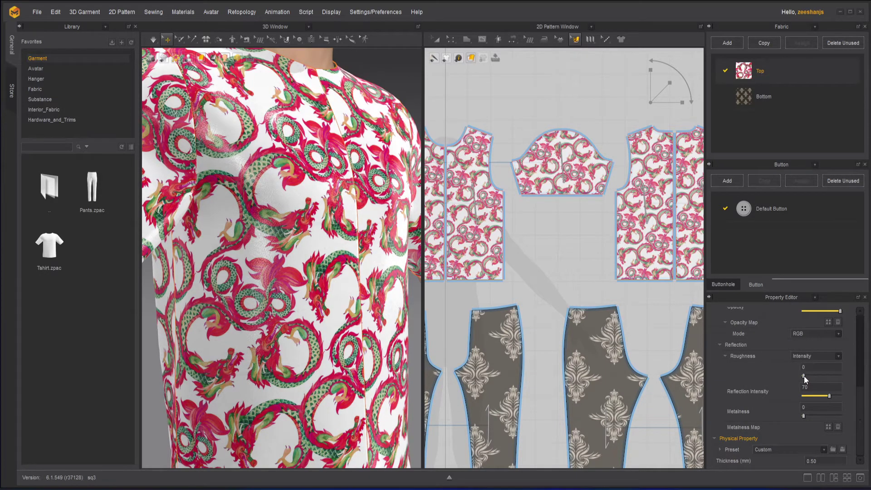
pyautogui.moveTo(252, 277); pyautogui.dragTo(287, 261, button='right')
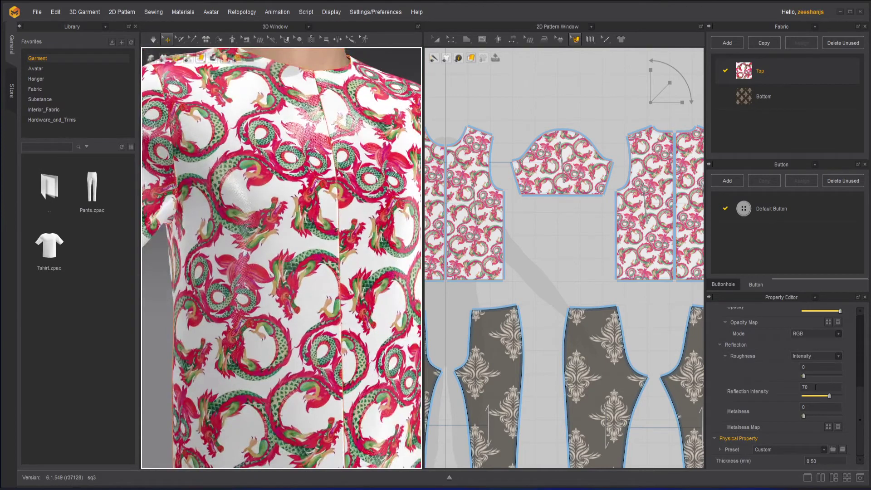
# Try a higher metalness on the Top fabric, view the shirt, and reduce the metalness to 2.
pyautogui.moveTo(803, 417)
pyautogui.mouseDown()
pyautogui.moveTo(844, 420)
pyautogui.moveTo(806, 413)
pyautogui.moveTo(811, 417)
pyautogui.mouseUp()
pyautogui.scroll(-3, 324, 256)
pyautogui.moveTo(236, 254); pyautogui.dragTo(262, 259, button='right')
pyautogui.moveTo(810, 416); pyautogui.dragTo(804, 417)
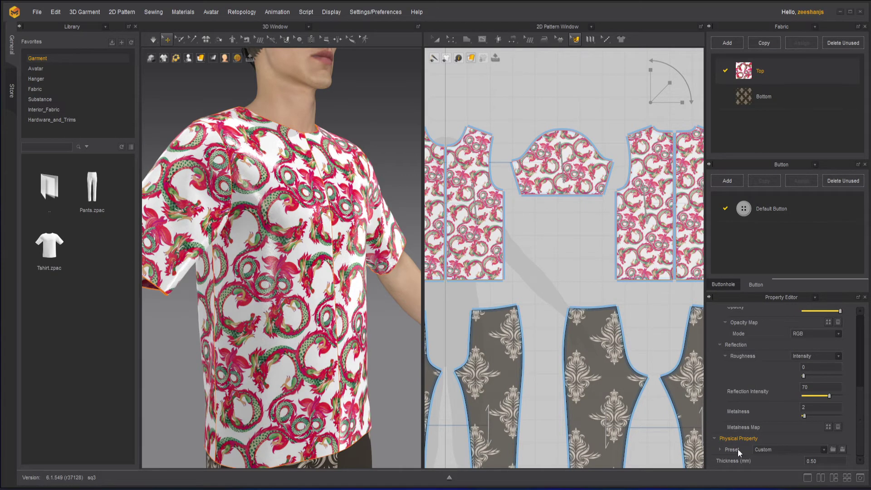
# Apply the Silk_Chiffon physical property preset to the Top fabric.
pyautogui.click(823, 450)
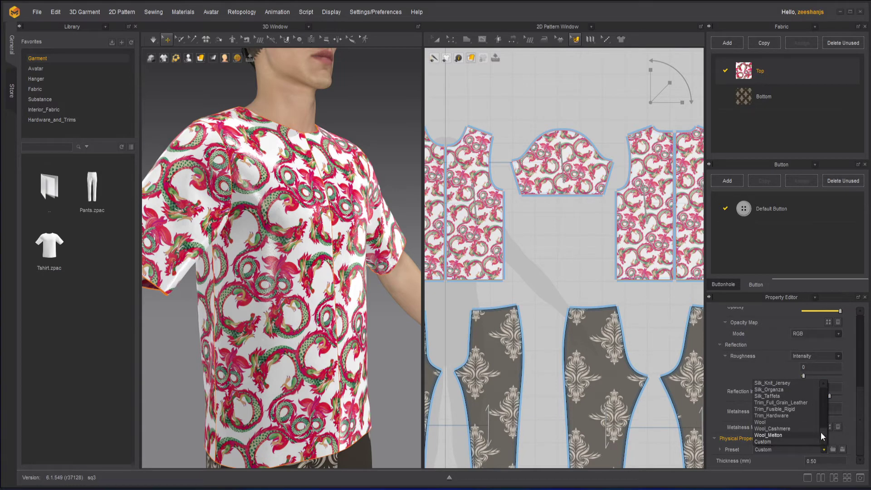
pyautogui.scroll(5, 820, 432)
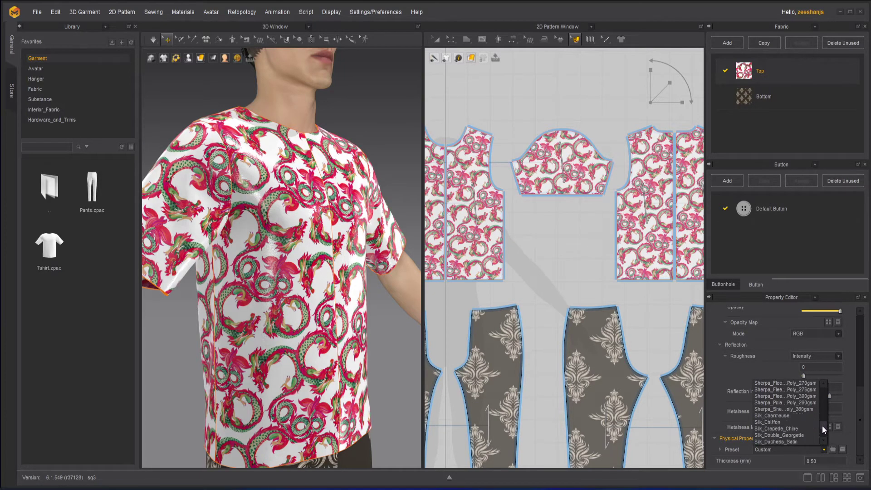
pyautogui.scroll(-1, 822, 426)
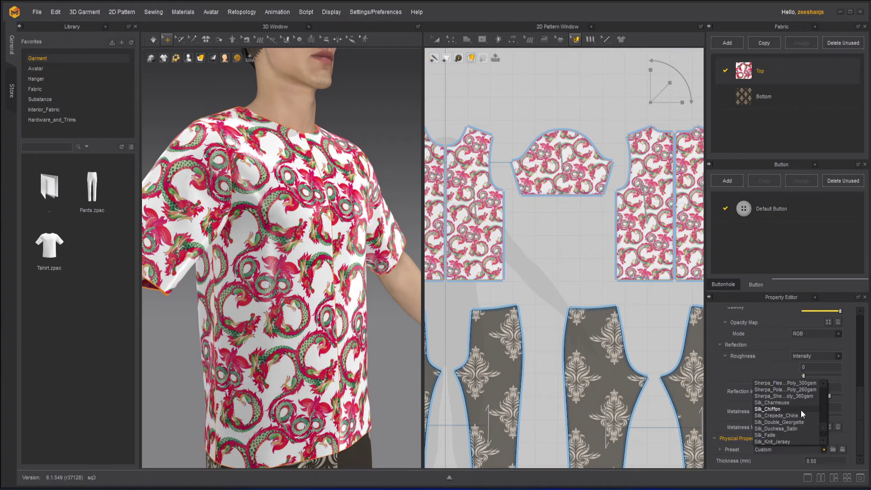
pyautogui.scroll(-1, 801, 415)
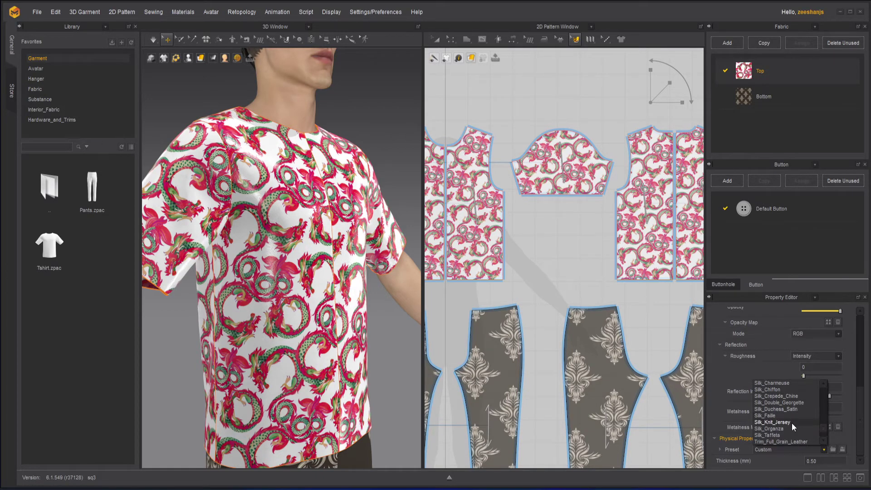
pyautogui.scroll(1, 788, 431)
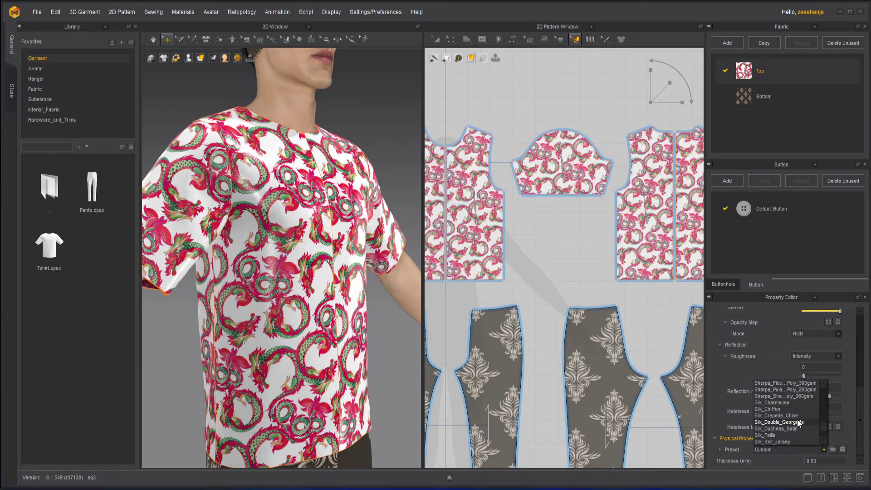
pyautogui.scroll(-1, 796, 421)
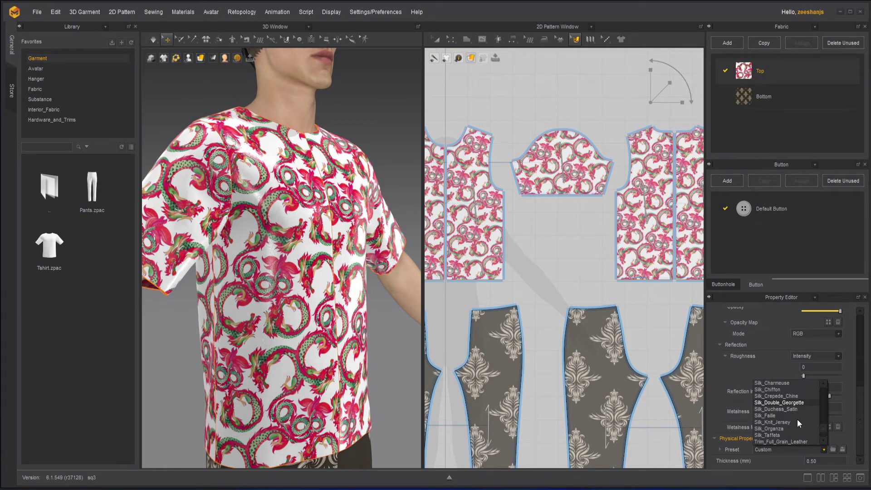
pyautogui.scroll(1, 796, 419)
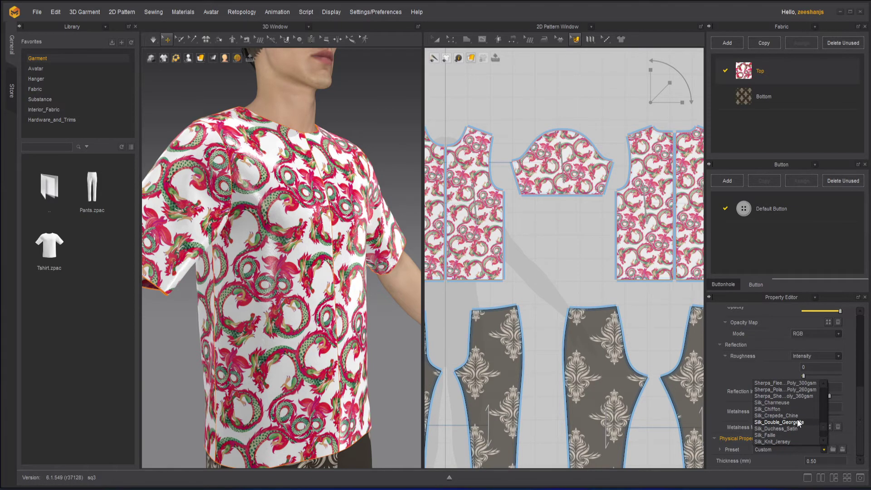
pyautogui.click(777, 407)
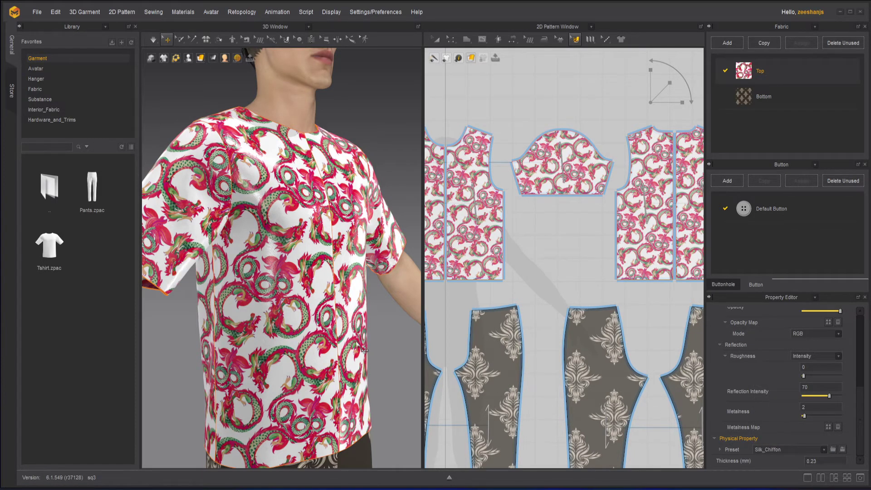
# Run the simulation to drape the shirt with its new physical preset and view it on the avatar.
pyautogui.click(153, 42)
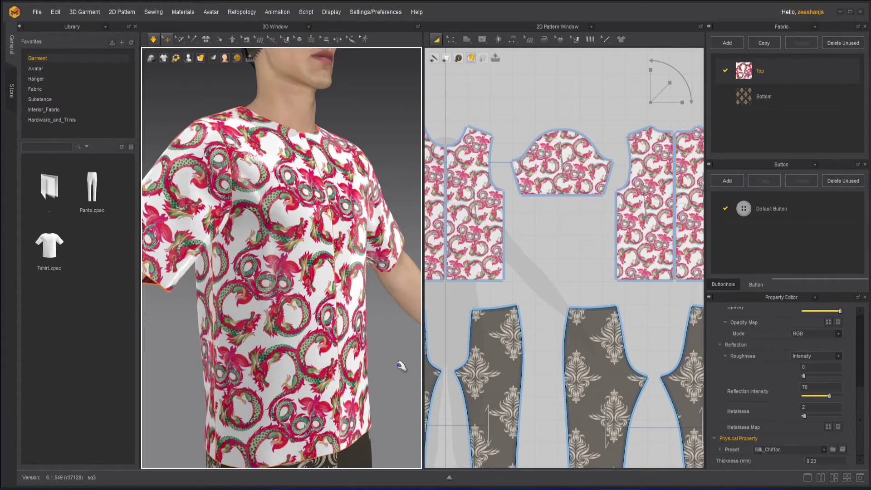
pyautogui.scroll(-2, 394, 356)
pyautogui.moveTo(223, 408)
pyautogui.mouseDown()
pyautogui.moveTo(214, 419)
pyautogui.moveTo(211, 411)
pyautogui.mouseUp()
pyautogui.click(377, 385)
pyautogui.moveTo(380, 386); pyautogui.dragTo(603, 347, button='right')
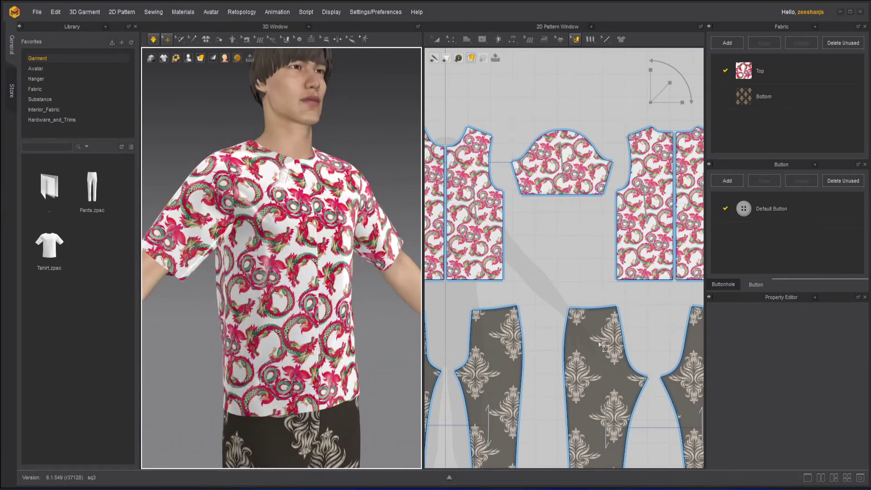
# Select all the shirt's pattern pieces in the 2D layout and bring up their simulation properties.
pyautogui.click(792, 70)
pyautogui.scroll(-5, 846, 380)
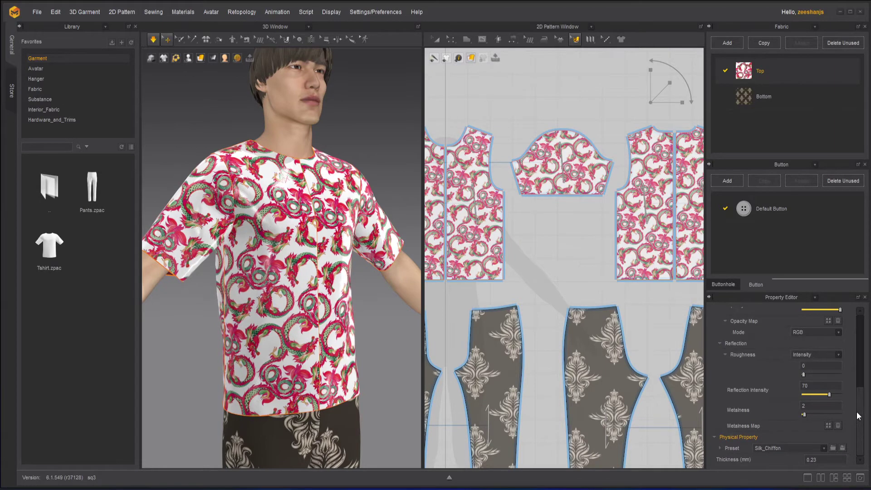
pyautogui.scroll(-3, 540, 217)
pyautogui.scroll(-2, 540, 216)
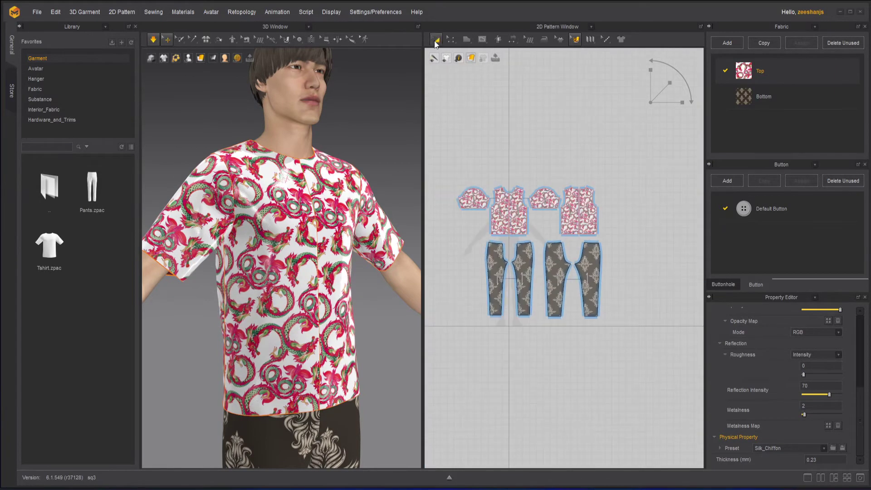
pyautogui.click(435, 40)
pyautogui.click(634, 251)
pyautogui.moveTo(634, 251); pyautogui.dragTo(653, 242)
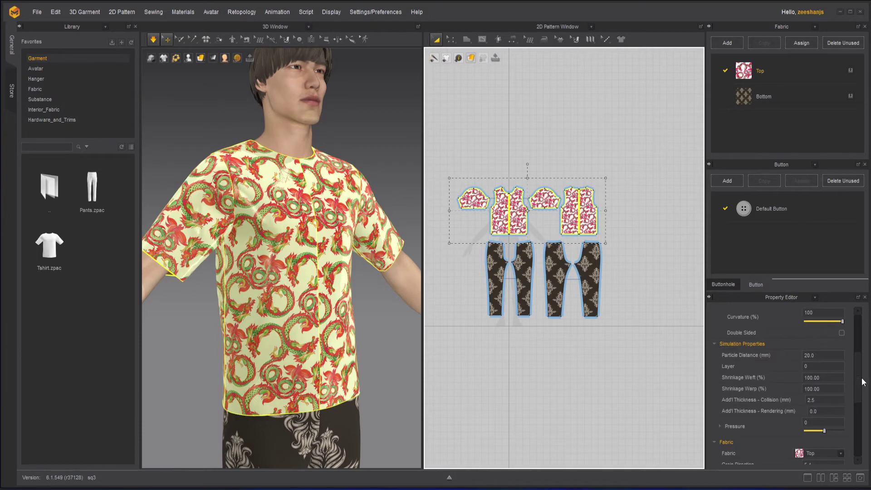
pyautogui.scroll(-10, 858, 390)
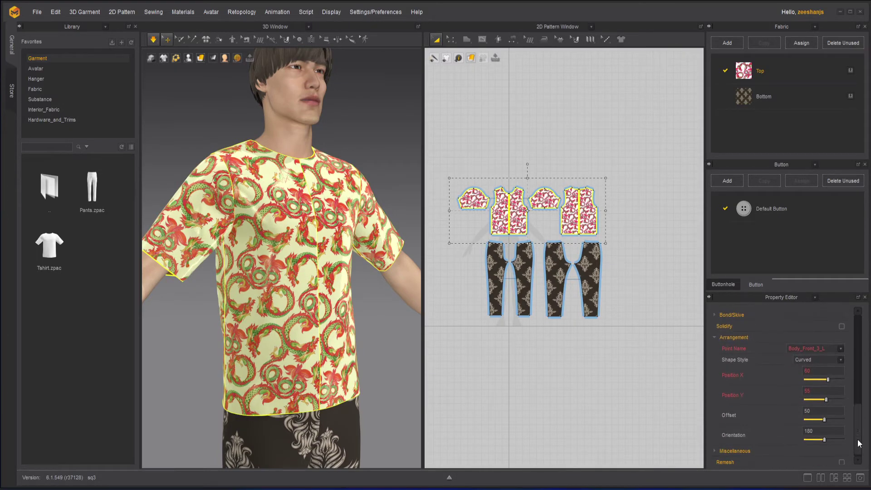
pyautogui.moveTo(854, 427); pyautogui.dragTo(856, 335)
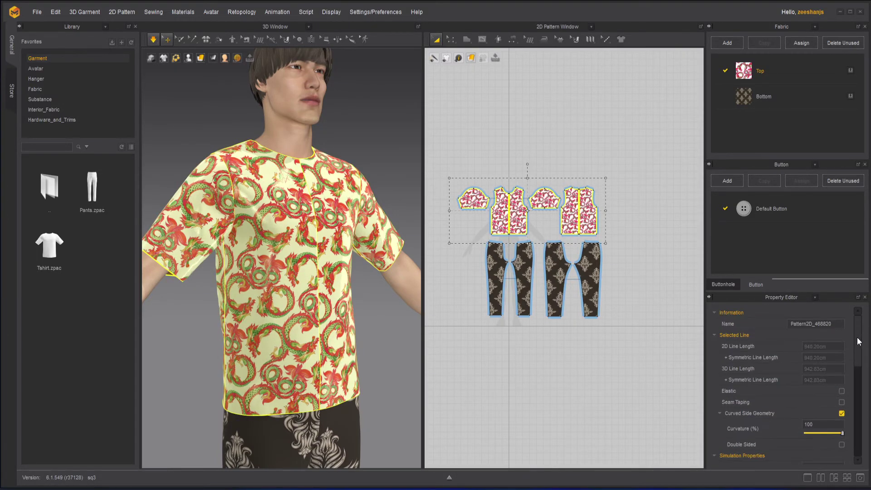
pyautogui.scroll(-5, 850, 366)
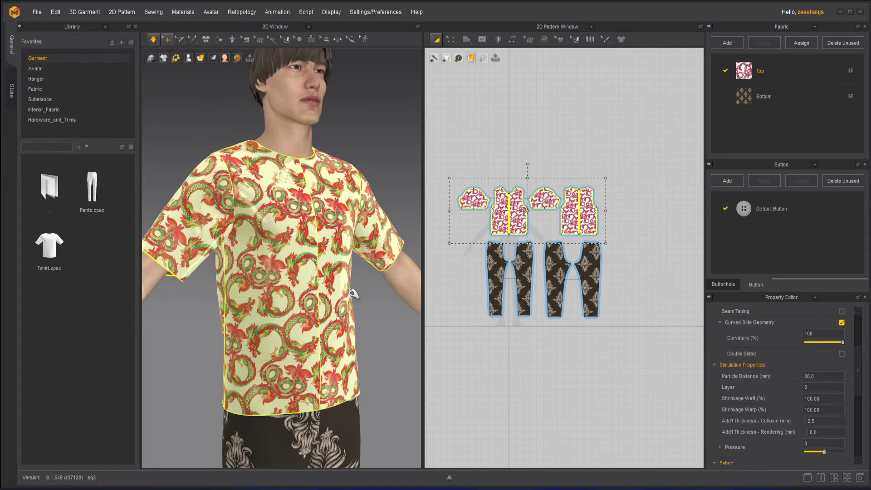
pyautogui.scroll(5, 368, 327)
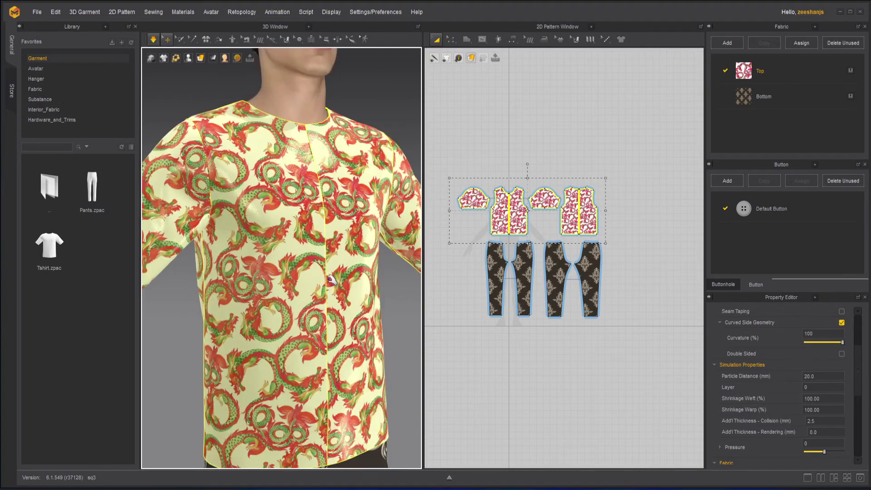
# Set the weft and warp shrinkage of the shirt's pattern pieces to 110% and view the looser shirt on the avatar.
pyautogui.click(832, 398)
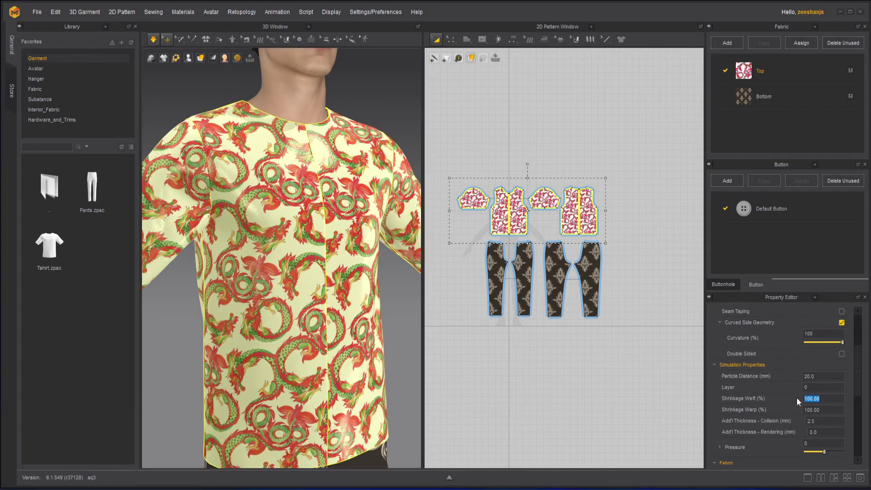
pyautogui.write('110')
pyautogui.moveTo(828, 411); pyautogui.dragTo(801, 410)
pyautogui.write('100')
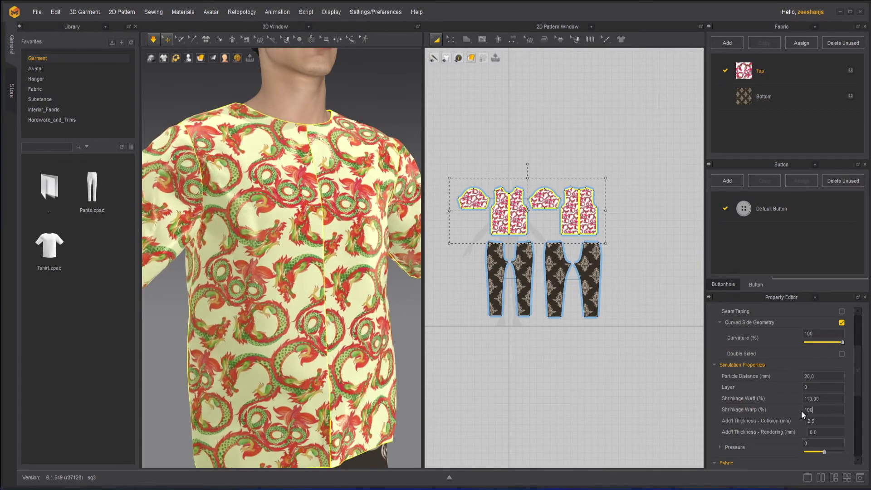
pyautogui.write('110')
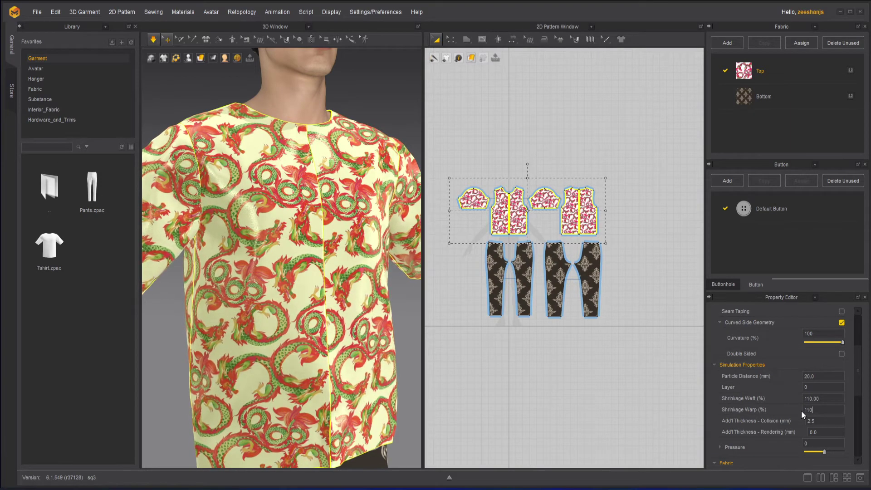
pyautogui.press('Return')
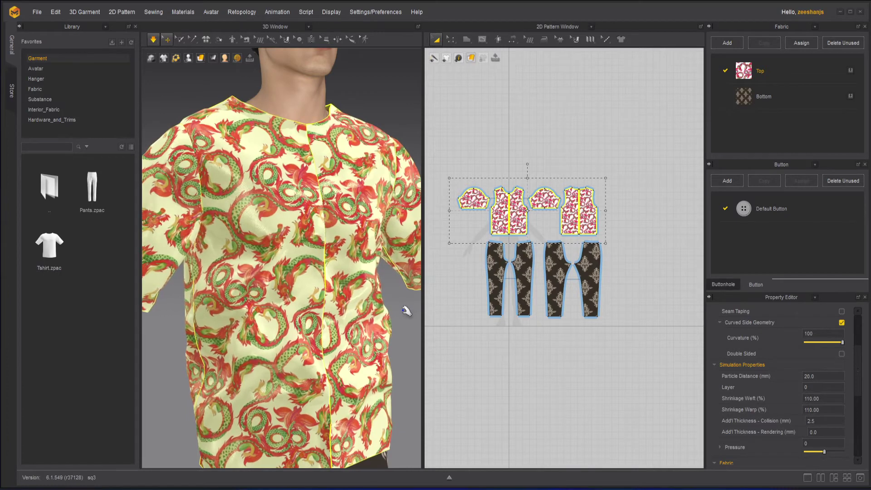
pyautogui.click(407, 312)
pyautogui.scroll(-3, 261, 402)
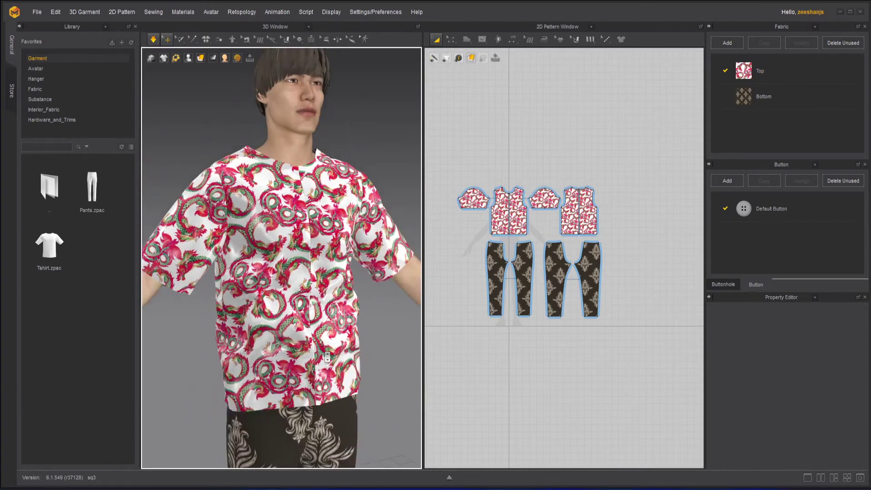
# Set the particle distance of all the shirt's pattern pieces to 5 mm and simulate the shirt with the finer mesh.
pyautogui.moveTo(453, 164); pyautogui.dragTo(646, 247)
pyautogui.click(817, 373)
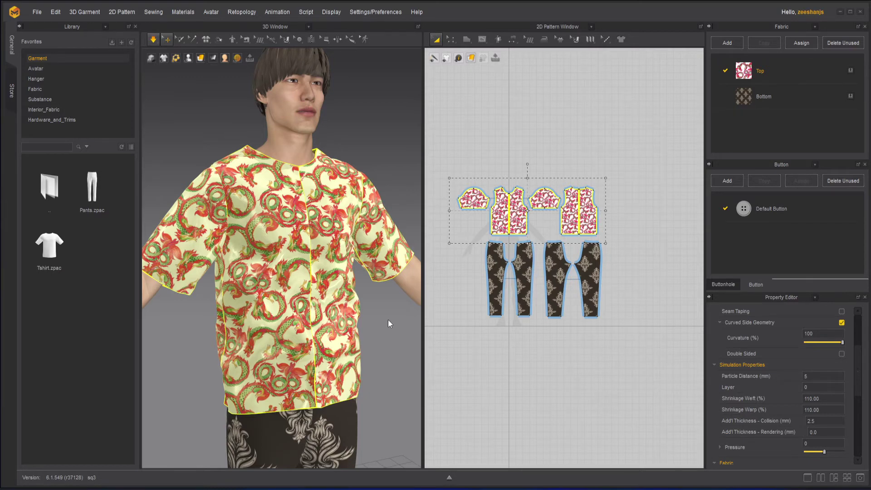
pyautogui.press('space')
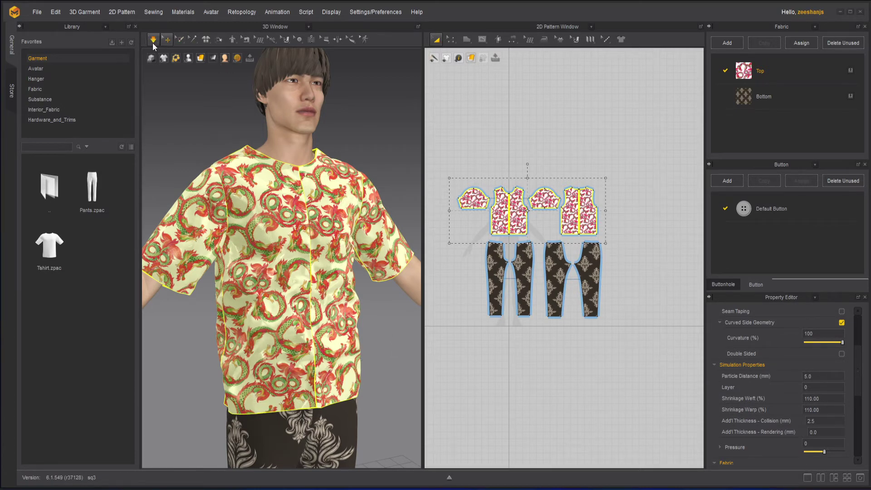
pyautogui.click(167, 119)
pyautogui.moveTo(155, 42)
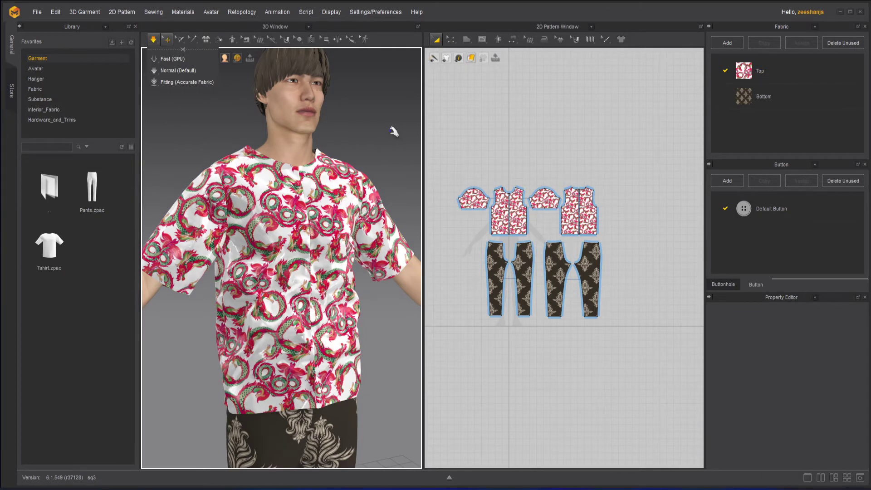
pyautogui.press('w')
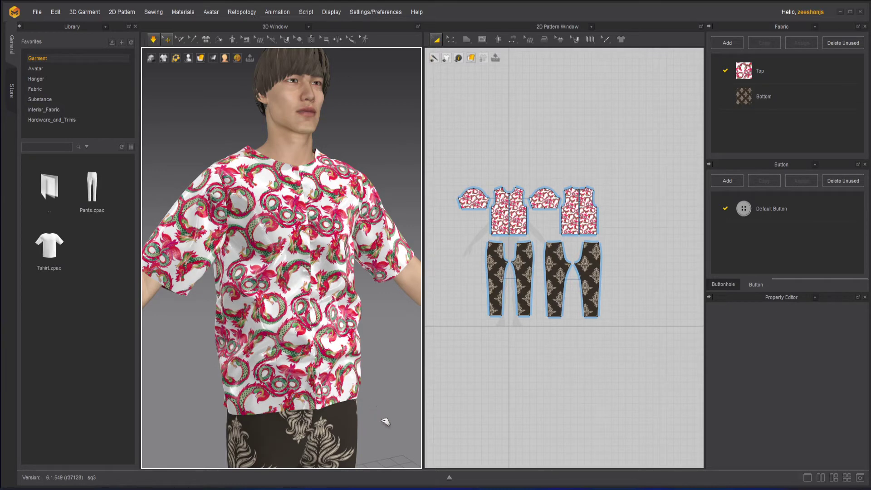
# Tug the shirt's front panel during simulation and switch the simulation mode to Fast (GPU).
pyautogui.moveTo(386, 422); pyautogui.dragTo(390, 416)
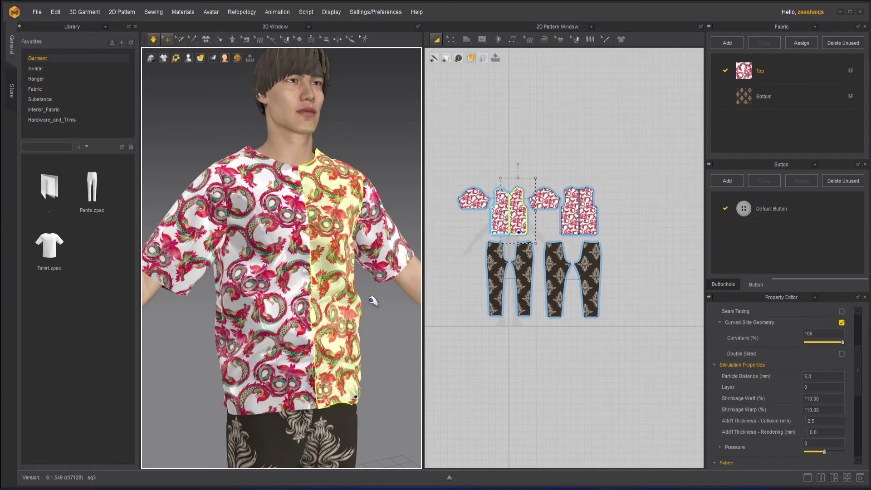
pyautogui.click(331, 256)
pyautogui.click(185, 122)
pyautogui.click(156, 41)
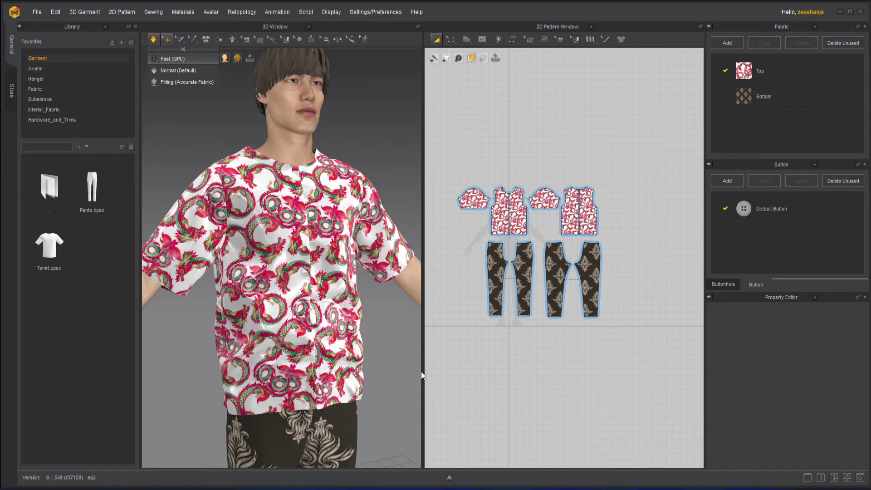
pyautogui.press('space')
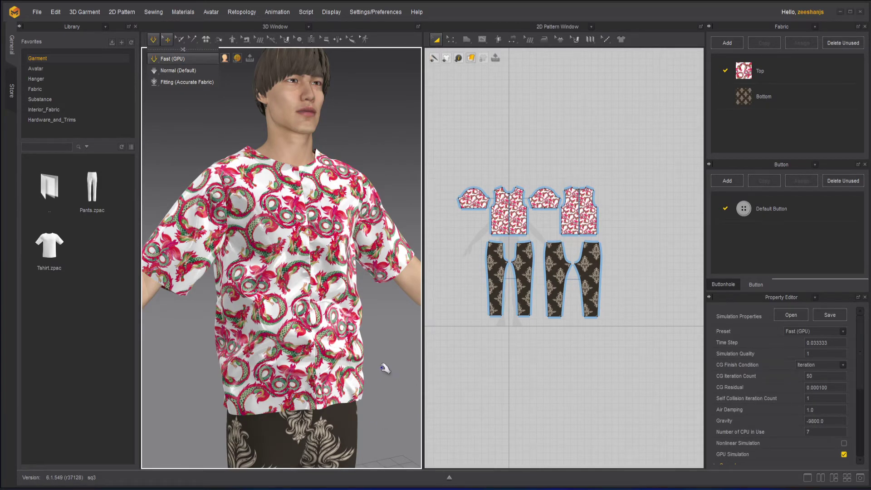
# Pull the shirt's lower hem and side outward during simulation to settle the drape.
pyautogui.moveTo(384, 369); pyautogui.dragTo(386, 393)
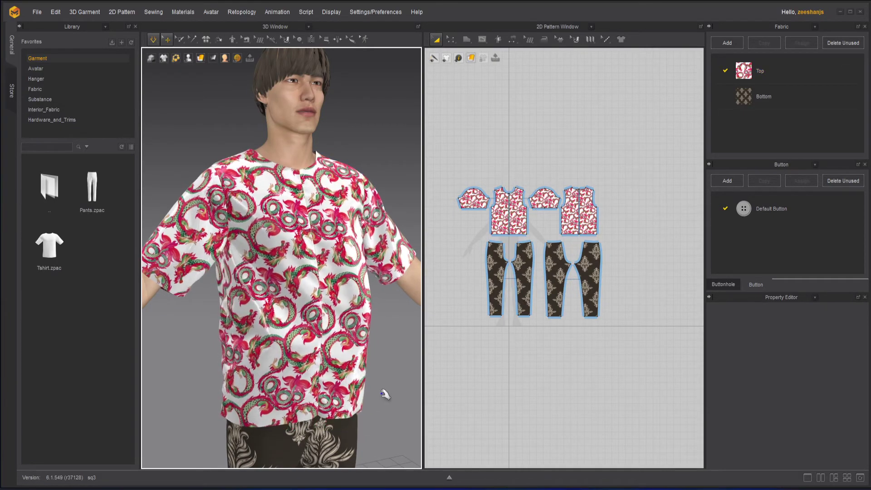
pyautogui.moveTo(389, 364)
pyautogui.mouseDown(button='right')
pyautogui.moveTo(251, 349)
pyautogui.moveTo(394, 355)
pyautogui.mouseUp(button='right')
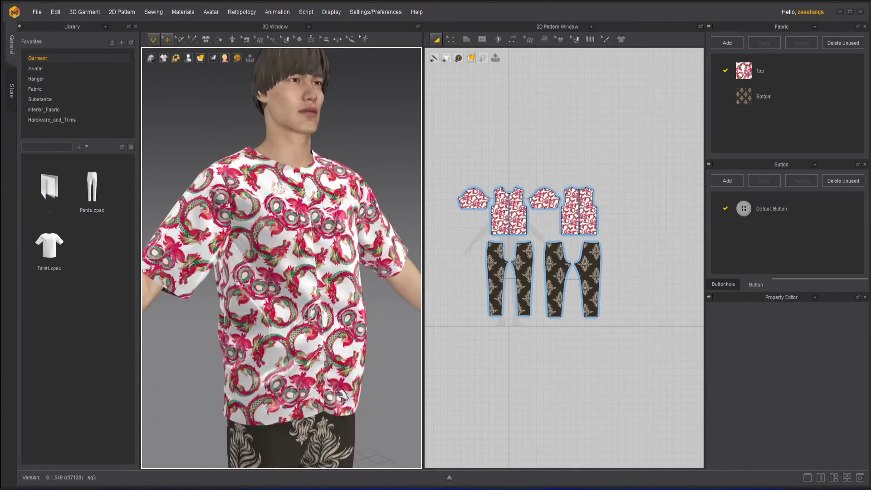
pyautogui.click(366, 422)
pyautogui.moveTo(362, 421); pyautogui.dragTo(393, 374)
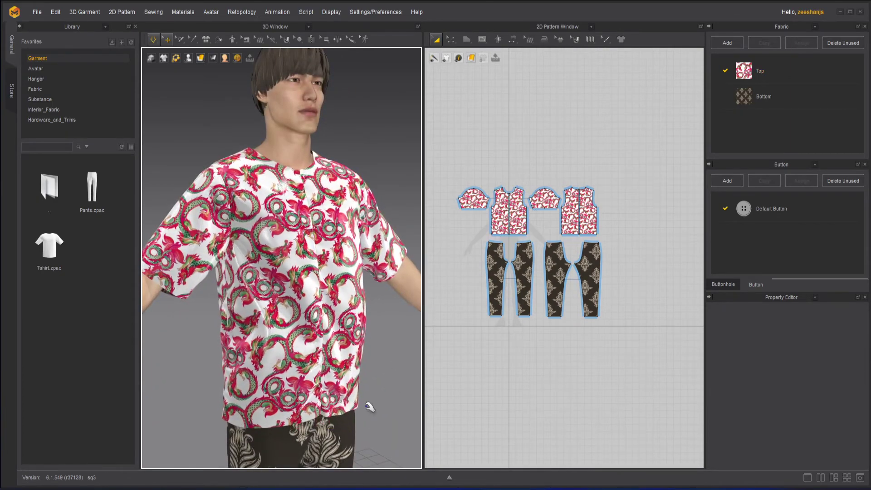
pyautogui.moveTo(358, 405); pyautogui.dragTo(387, 385)
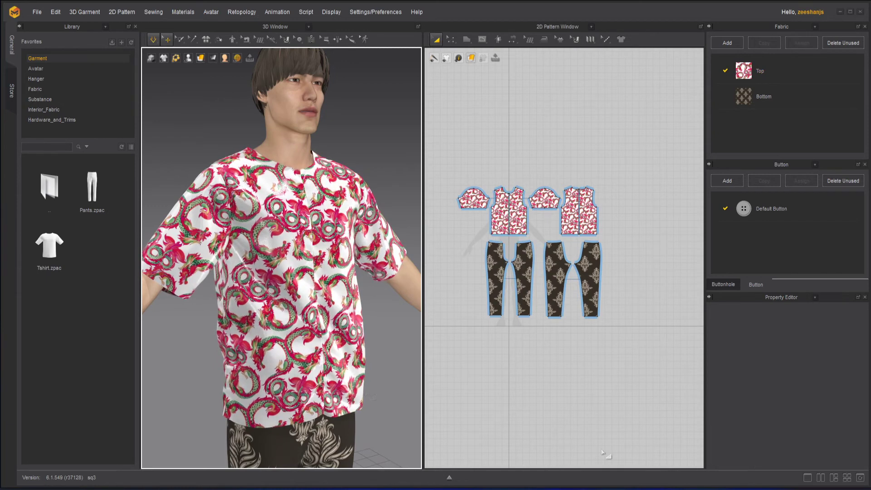
# Switch to a three-view layout with a second 3D view and frame the avatar's upper body at an angle in it.
pyautogui.click(833, 478)
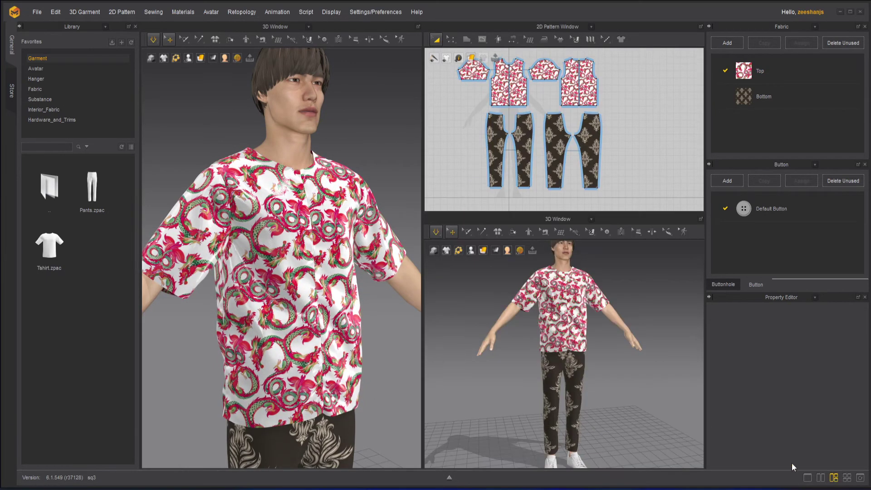
pyautogui.moveTo(570, 379); pyautogui.dragTo(589, 371, button='right')
pyautogui.scroll(3, 603, 373)
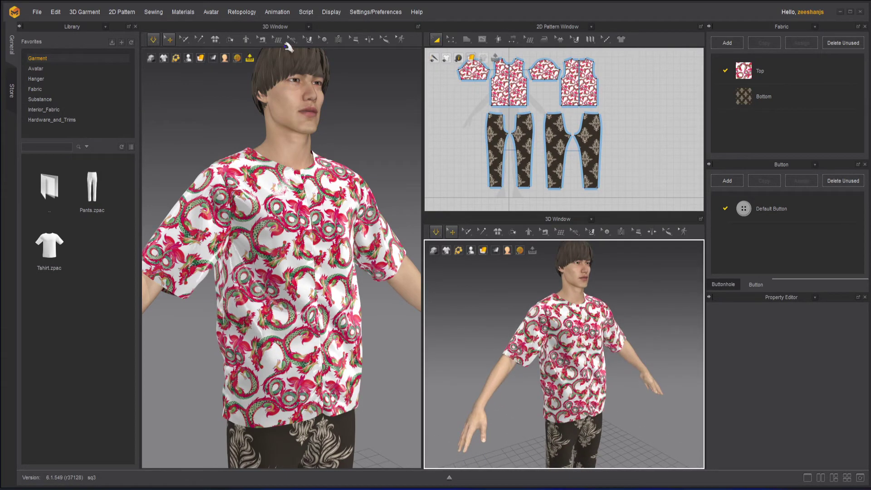
# Switch the large main 3D view to the UV Editor.
pyautogui.click(308, 27)
pyautogui.click(308, 27)
pyautogui.click(309, 27)
pyautogui.click(270, 118)
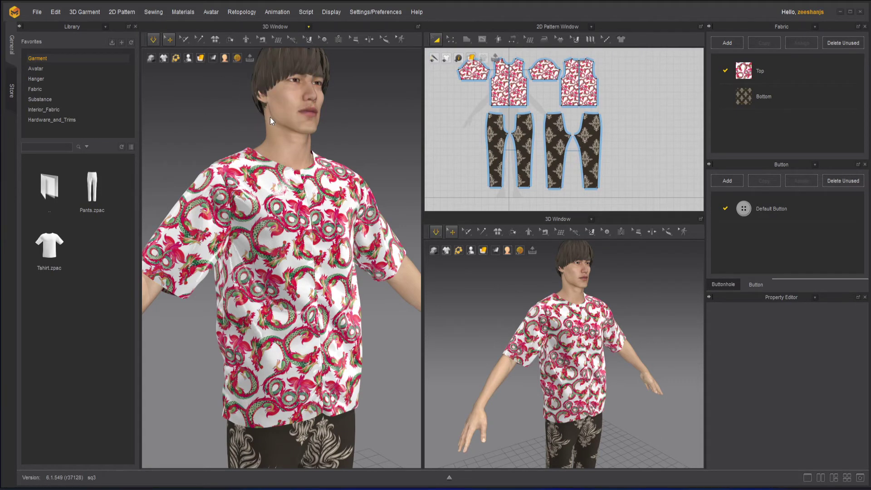
pyautogui.scroll(-5, 316, 293)
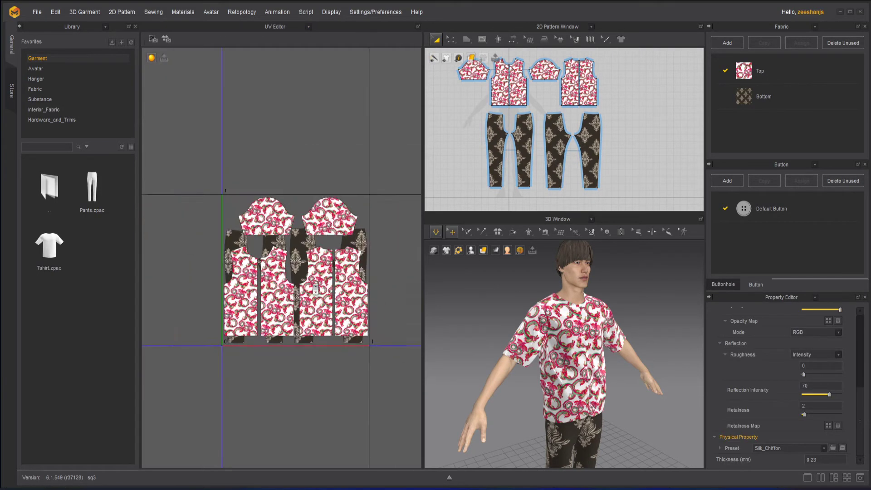
# Examine how the shirt and trouser UV islands are laid out relative to the 0-1 tile.
pyautogui.click(332, 271)
pyautogui.scroll(3, 332, 270)
pyautogui.scroll(-1, 317, 254)
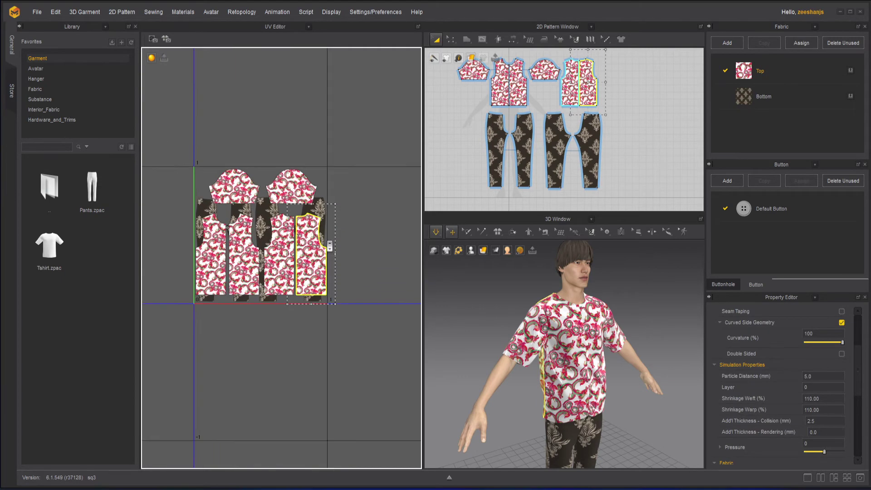
pyautogui.scroll(-2, 288, 342)
pyautogui.click(288, 342)
pyautogui.moveTo(289, 342); pyautogui.dragTo(258, 324, button='middle')
pyautogui.scroll(5, 203, 272)
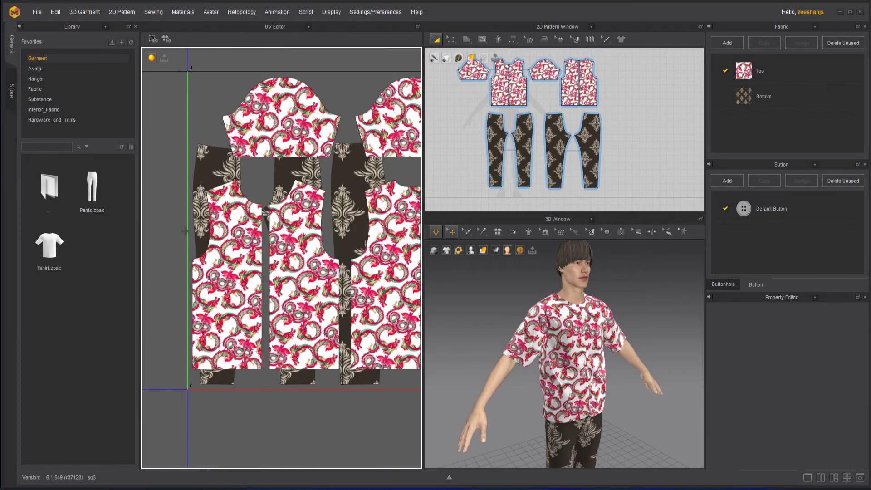
pyautogui.scroll(-3, 278, 286)
pyautogui.scroll(-2, 277, 288)
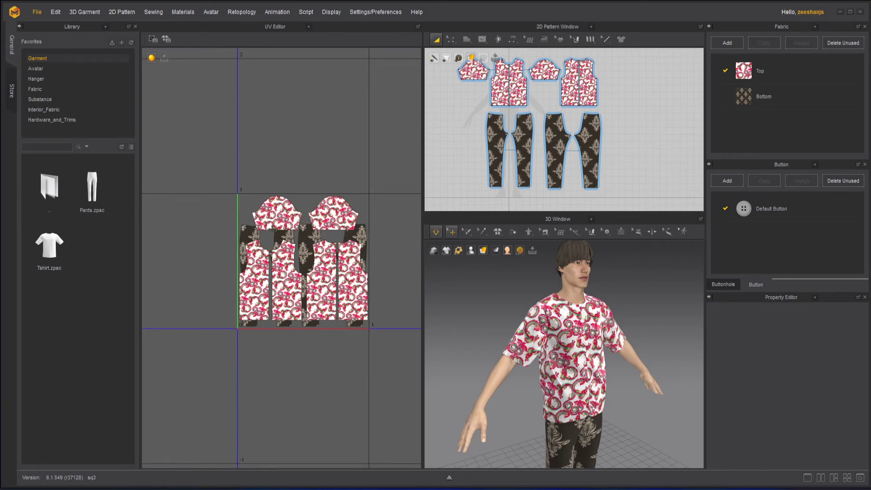
# Select all UV islands and apply Fit UV to 0-1 using UV Coordinate (Relative) spacing of 0.02.
pyautogui.click(278, 219)
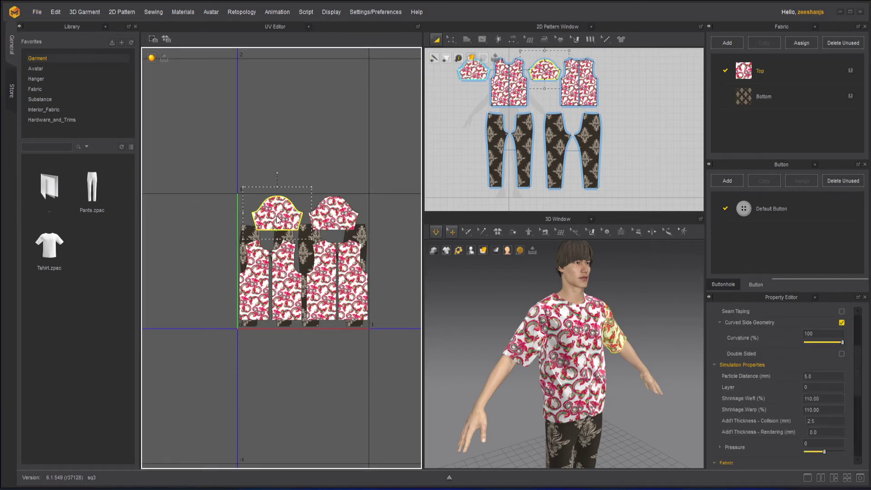
pyautogui.moveTo(209, 169); pyautogui.dragTo(394, 333)
pyautogui.scroll(1, 351, 290)
pyautogui.rightClick(357, 290)
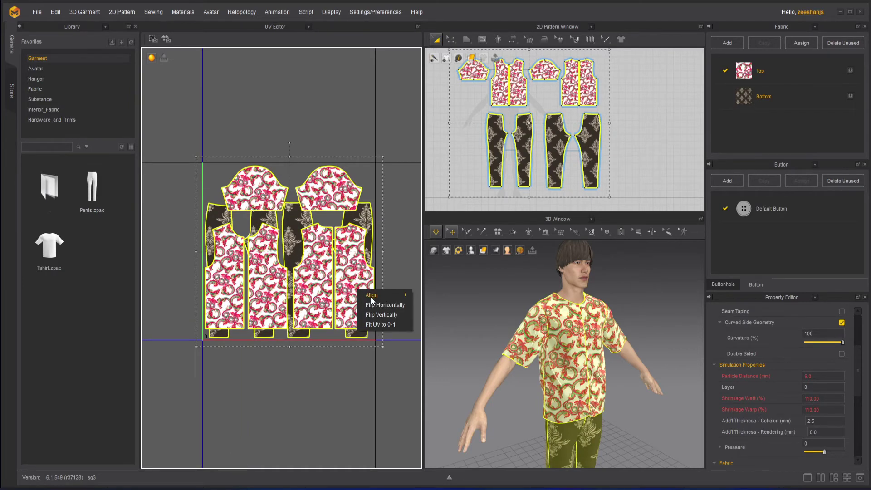
pyautogui.moveTo(371, 299)
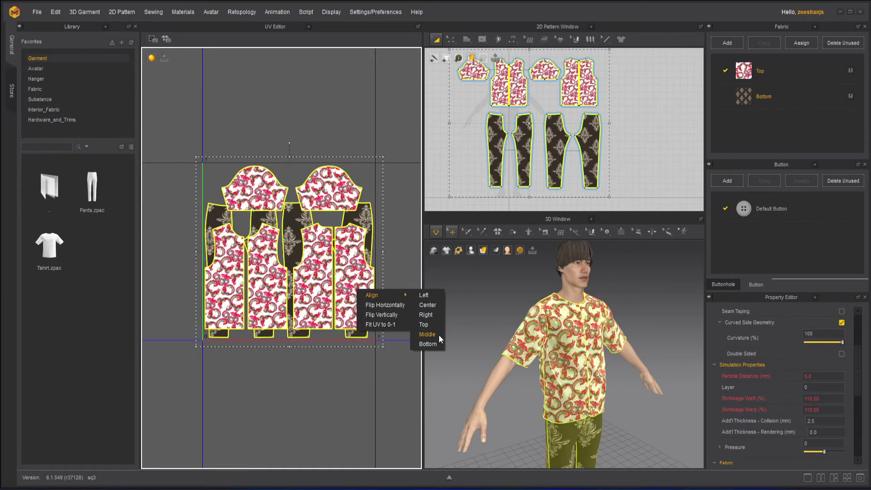
pyautogui.click(389, 325)
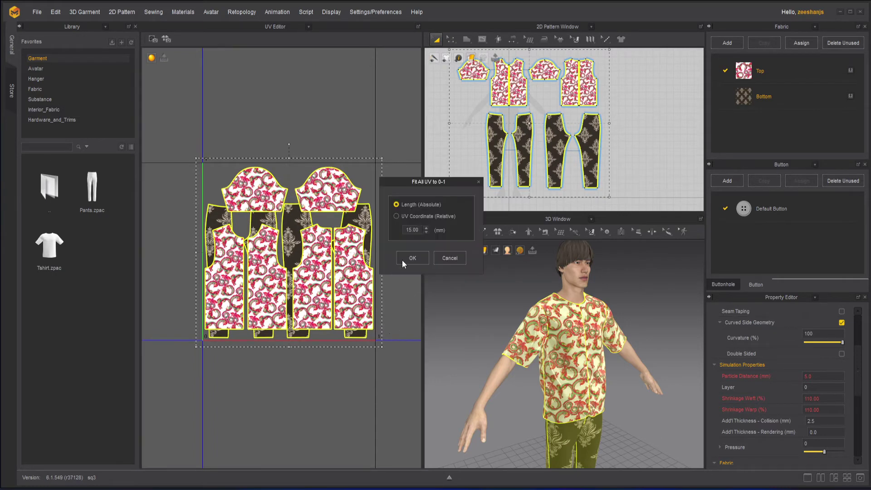
pyautogui.click(418, 216)
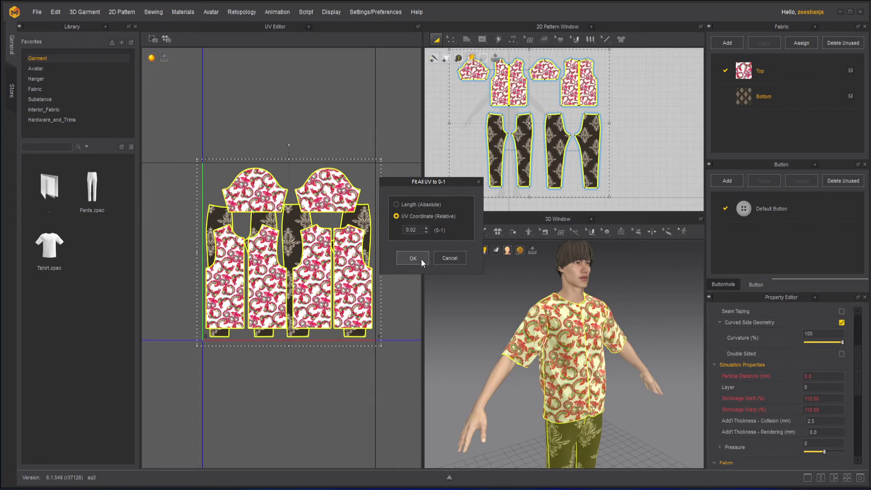
pyautogui.click(420, 259)
pyautogui.click(356, 347)
# Move both sleeve islands and the two front panel islands up, clear of the trouser islands.
pyautogui.moveTo(267, 193); pyautogui.dragTo(265, 113)
pyautogui.moveTo(327, 191); pyautogui.dragTo(328, 113)
pyautogui.moveTo(225, 284); pyautogui.dragTo(235, 189)
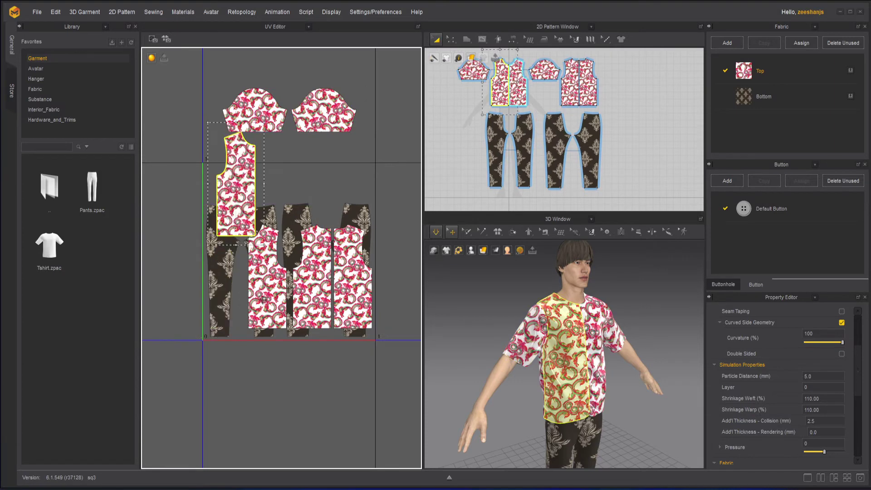
pyautogui.moveTo(261, 294); pyautogui.dragTo(276, 192)
# Lower the first two trouser islands and raise the two back panel islands in line with the front panels.
pyautogui.moveTo(227, 293); pyautogui.dragTo(230, 369)
pyautogui.moveTo(267, 278); pyautogui.dragTo(268, 359)
pyautogui.moveTo(306, 276); pyautogui.dragTo(325, 194)
pyautogui.moveTo(349, 299); pyautogui.dragTo(377, 208)
# Reposition the two sleeve islands above the panels and move the other two trouser islands down beside the first pair.
pyautogui.click(339, 92)
pyautogui.moveTo(339, 93); pyautogui.dragTo(339, 93)
pyautogui.moveTo(240, 111); pyautogui.dragTo(253, 88)
pyautogui.moveTo(297, 300); pyautogui.dragTo(319, 377)
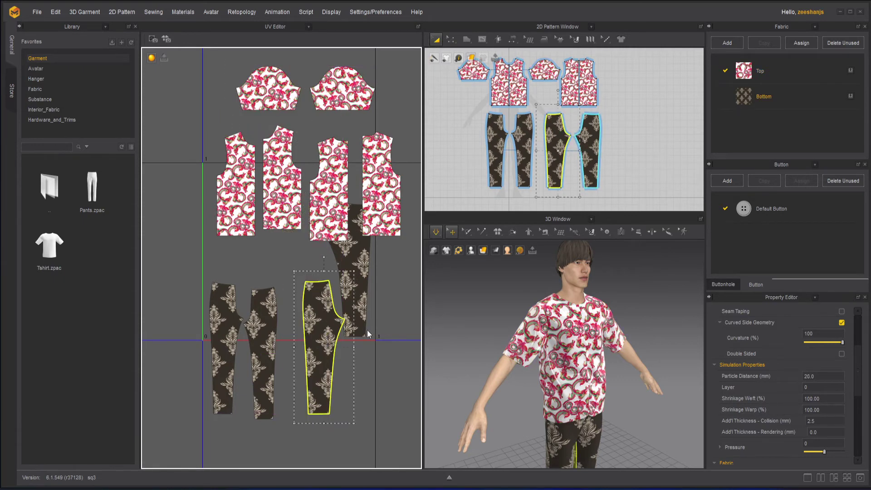
pyautogui.moveTo(356, 280); pyautogui.dragTo(377, 358)
# Select all four trouser islands and shift them up closer to the shirt panels.
pyautogui.moveTo(397, 437); pyautogui.dragTo(239, 356)
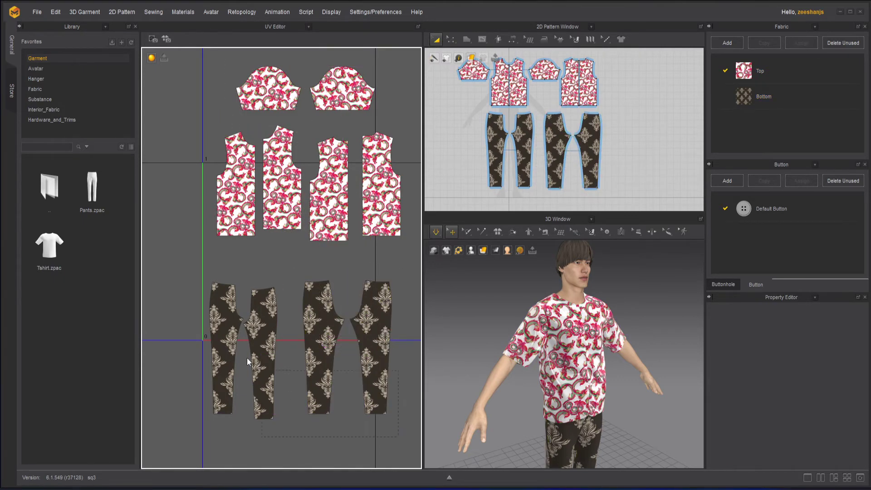
pyautogui.moveTo(196, 321); pyautogui.dragTo(196, 321)
pyautogui.moveTo(383, 334); pyautogui.dragTo(387, 311)
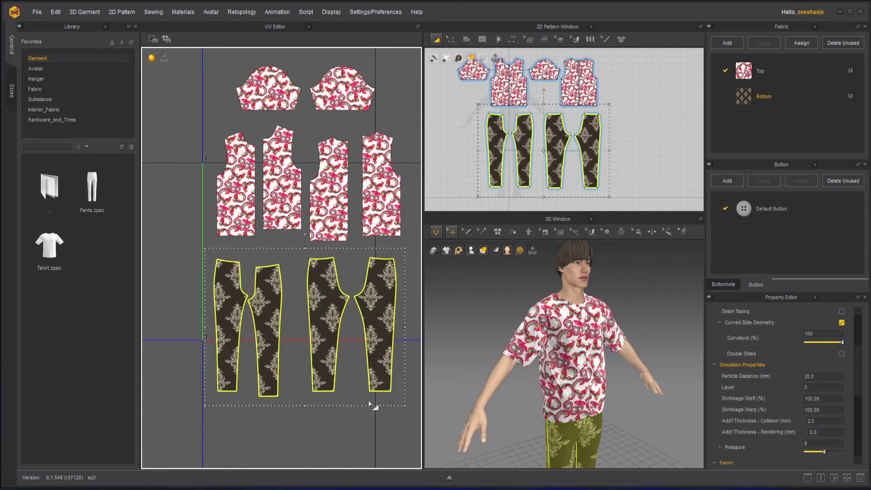
# Fit the rearranged, non-overlapping shirt and trouser islands into the 0-1 UV tile with 0.02 relative spacing.
pyautogui.scroll(-2, 367, 403)
pyautogui.click(409, 402)
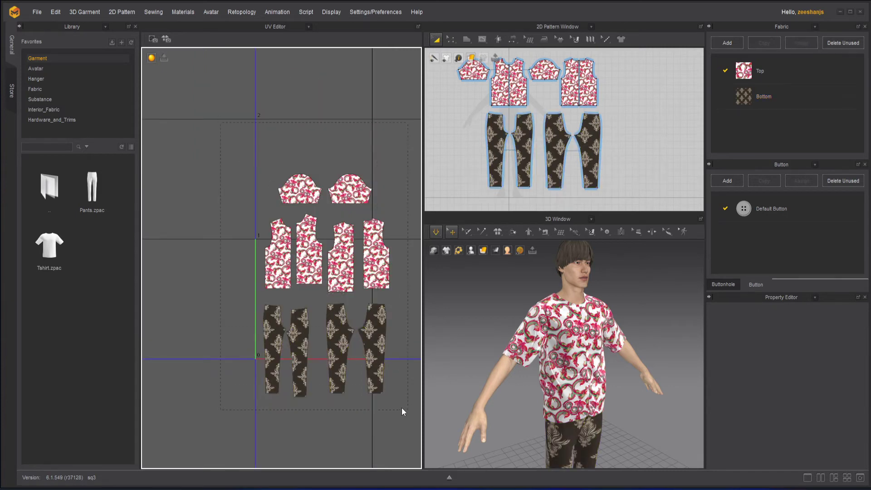
pyautogui.hotkey('ctrl', 'a')
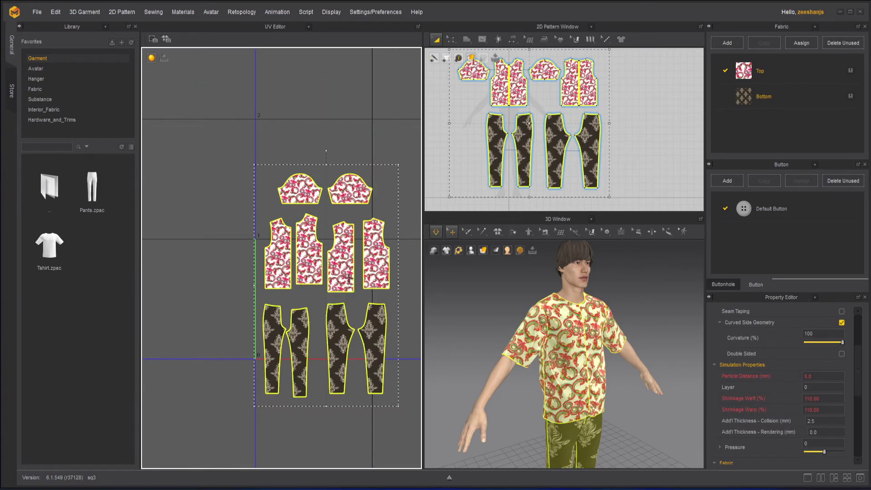
pyautogui.rightClick(343, 274)
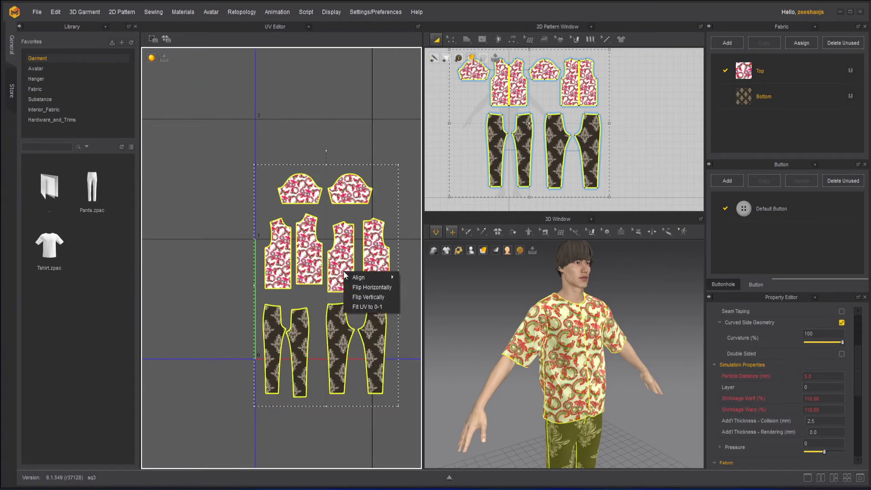
pyautogui.click(371, 307)
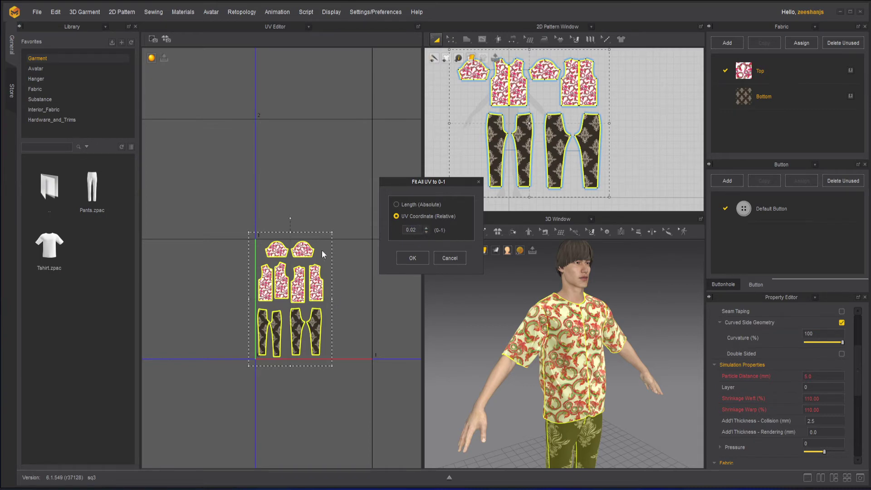
pyautogui.click(413, 257)
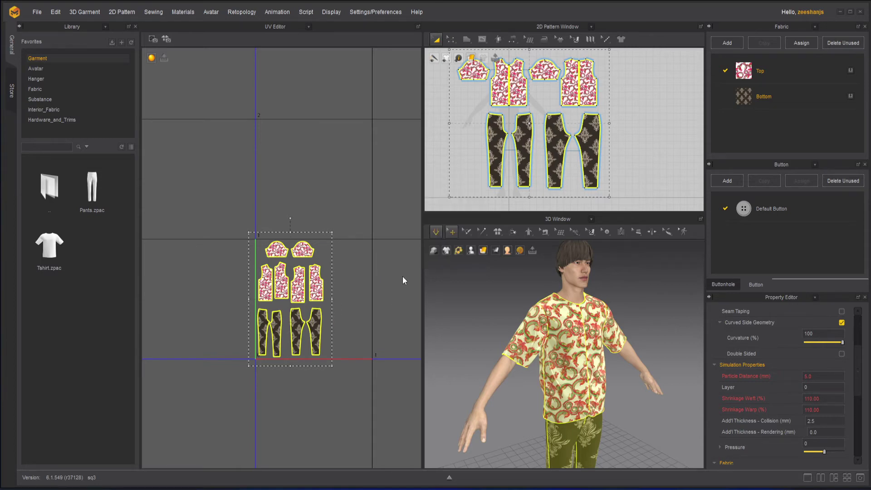
# Inspect the fitted UV layout in the 0-1 tile and compare it with the garment on the avatar.
pyautogui.click(376, 317)
pyautogui.scroll(3, 325, 287)
pyautogui.scroll(-1, 324, 286)
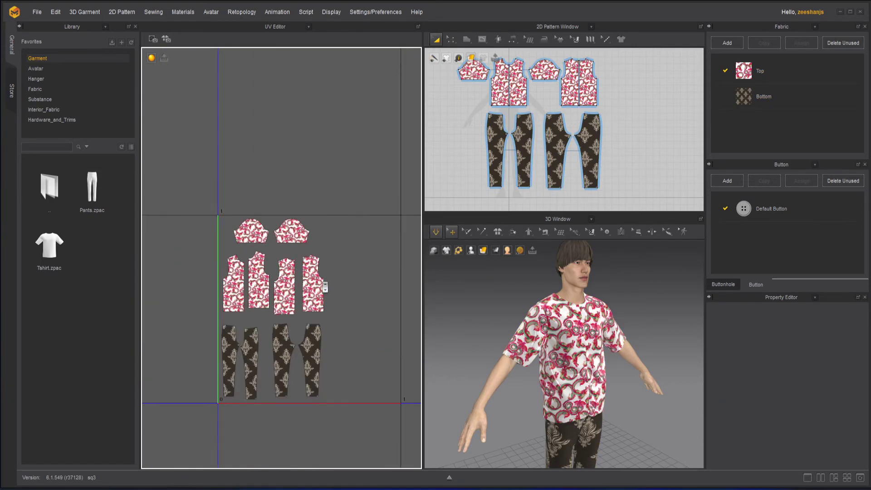
pyautogui.scroll(-1, 330, 299)
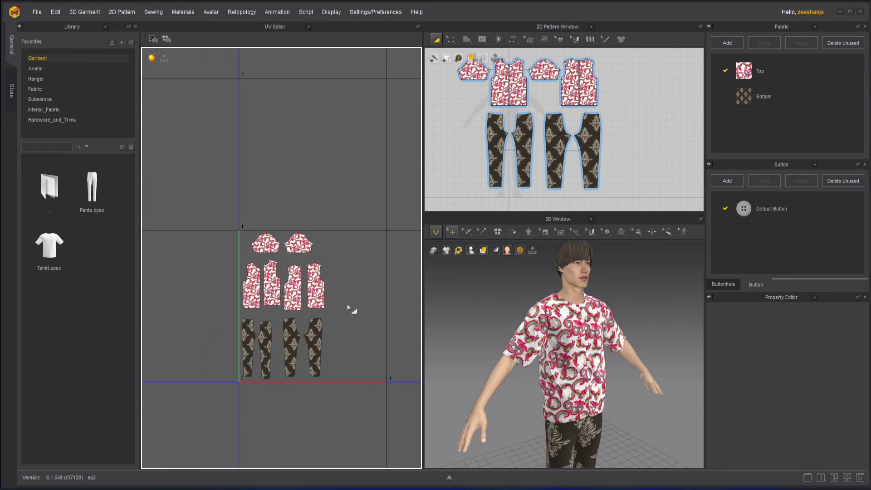
pyautogui.moveTo(348, 307); pyautogui.dragTo(330, 303, button='right')
pyautogui.moveTo(556, 353)
pyautogui.mouseDown(button='right')
pyautogui.moveTo(532, 345)
pyautogui.moveTo(555, 355)
pyautogui.mouseUp(button='right')
pyautogui.scroll(-3, 534, 352)
pyautogui.scroll(2, 323, 294)
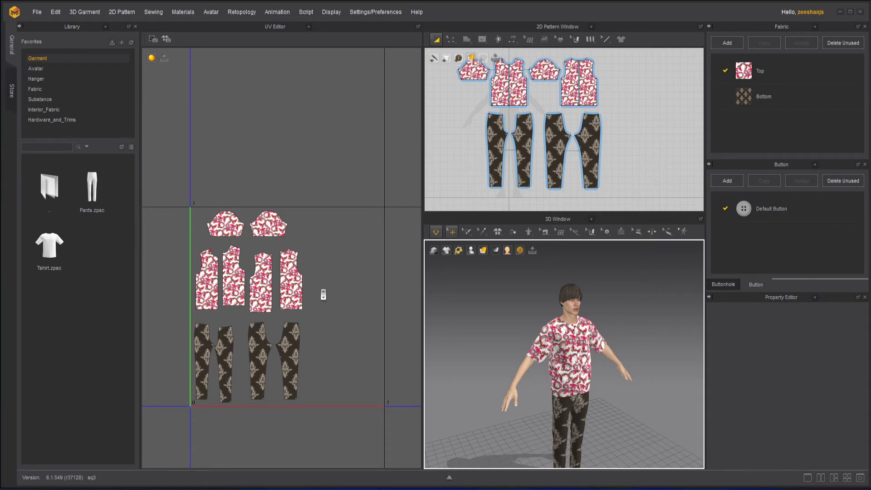
pyautogui.scroll(2, 586, 366)
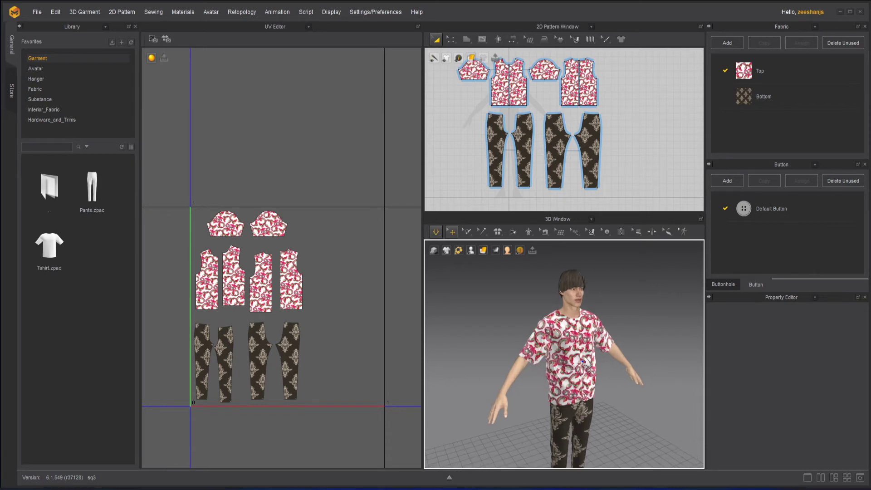
pyautogui.moveTo(635, 393); pyautogui.dragTo(627, 387, button='right')
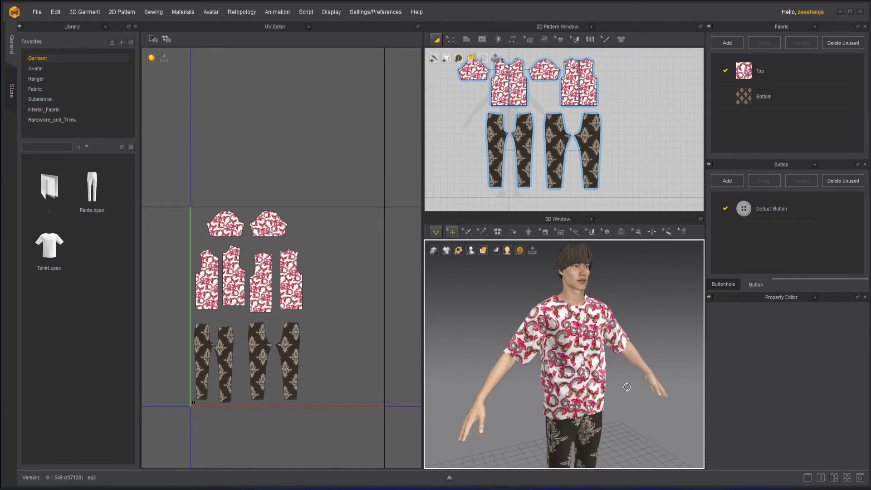
pyautogui.scroll(-3, 301, 330)
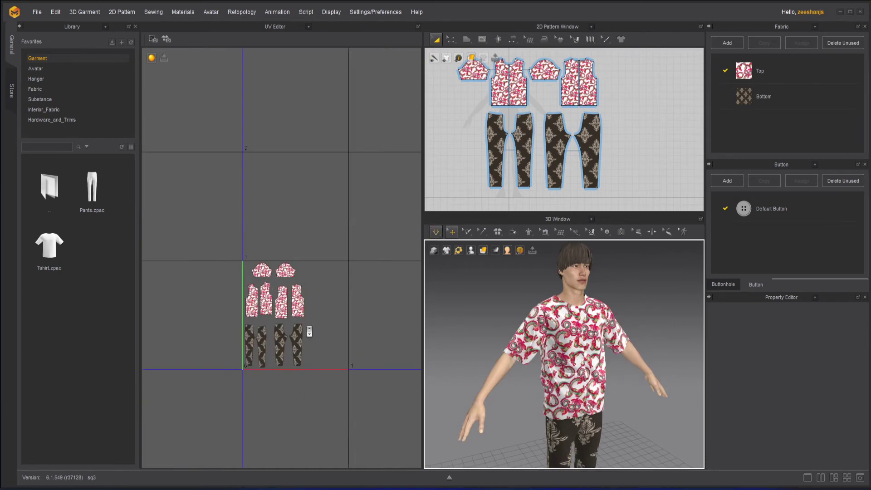
pyautogui.moveTo(334, 342); pyautogui.dragTo(285, 313, button='middle')
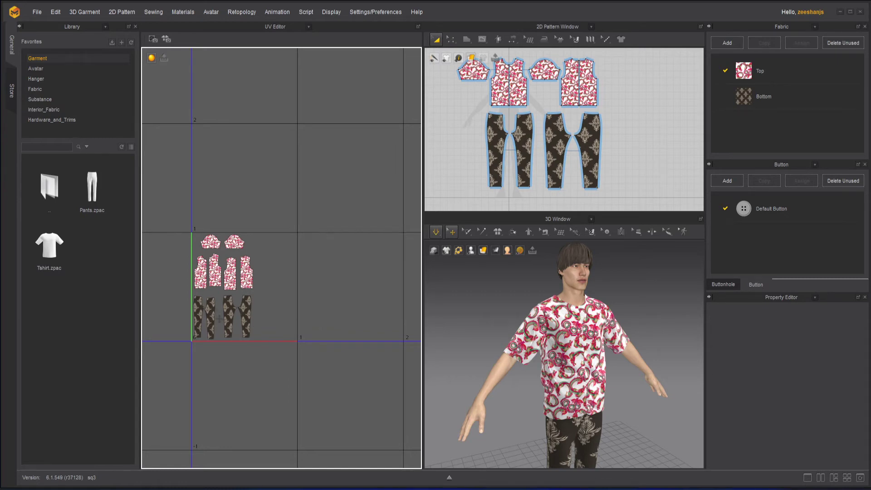
# Select every UV island and scale the whole layout up beyond the 0-1 tile.
pyautogui.moveTo(265, 202); pyautogui.dragTo(196, 330)
pyautogui.hotkey('ctrl', 'a')
pyautogui.scroll(-5, 191, 352)
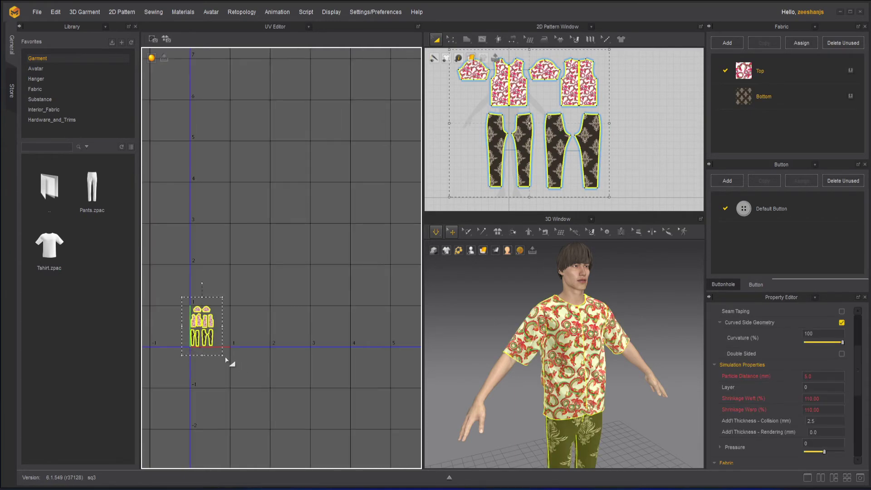
pyautogui.moveTo(222, 355); pyautogui.dragTo(257, 398)
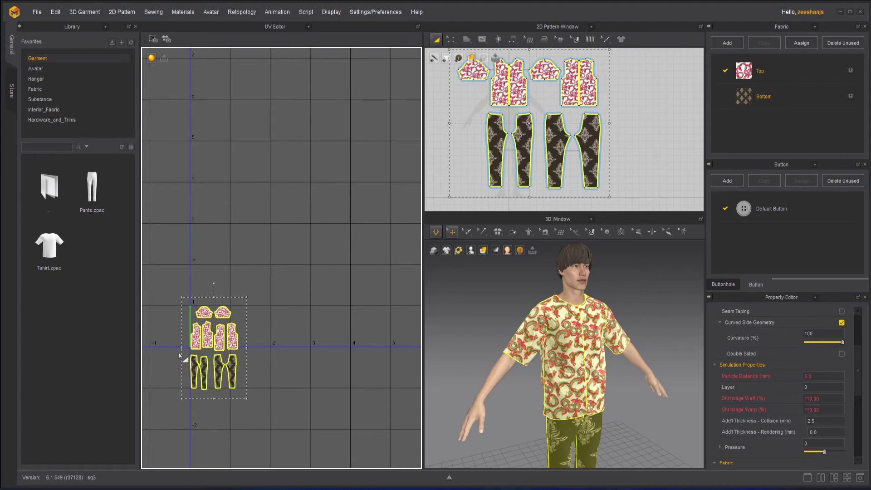
pyautogui.scroll(3, 197, 341)
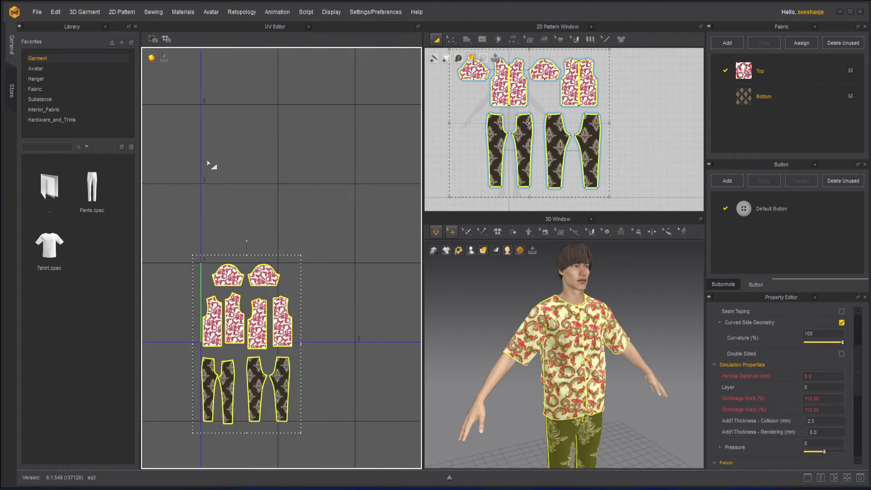
pyautogui.scroll(1, 358, 333)
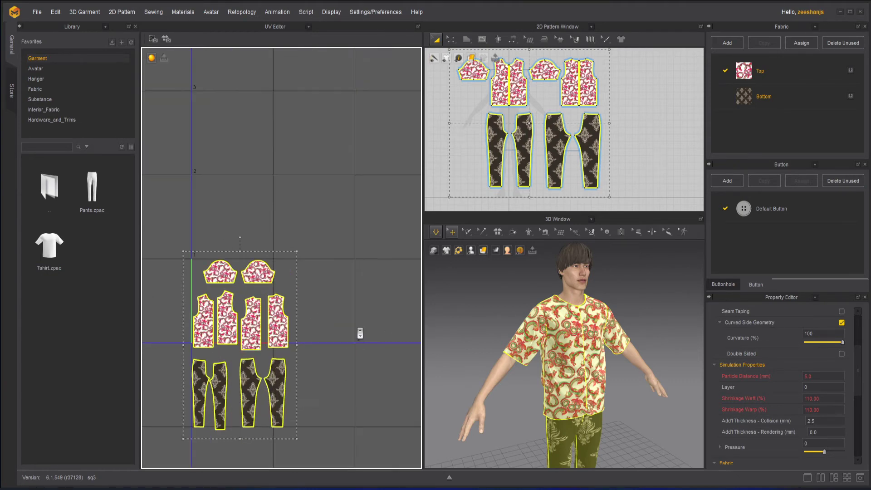
pyautogui.click(360, 358)
# Move the back panel islands out of the first UV tile and spread the two sleeves within it.
pyautogui.moveTo(284, 331); pyautogui.dragTo(321, 316)
pyautogui.moveTo(257, 324); pyautogui.dragTo(382, 305)
pyautogui.moveTo(318, 311); pyautogui.dragTo(298, 305)
pyautogui.moveTo(261, 276); pyautogui.dragTo(243, 308)
pyautogui.moveTo(219, 275); pyautogui.dragTo(217, 285)
# Place the two front panel islands side by side in the third UV tile.
pyautogui.moveTo(245, 306); pyautogui.dragTo(352, 317)
pyautogui.scroll(-2, 260, 325)
pyautogui.click(239, 323)
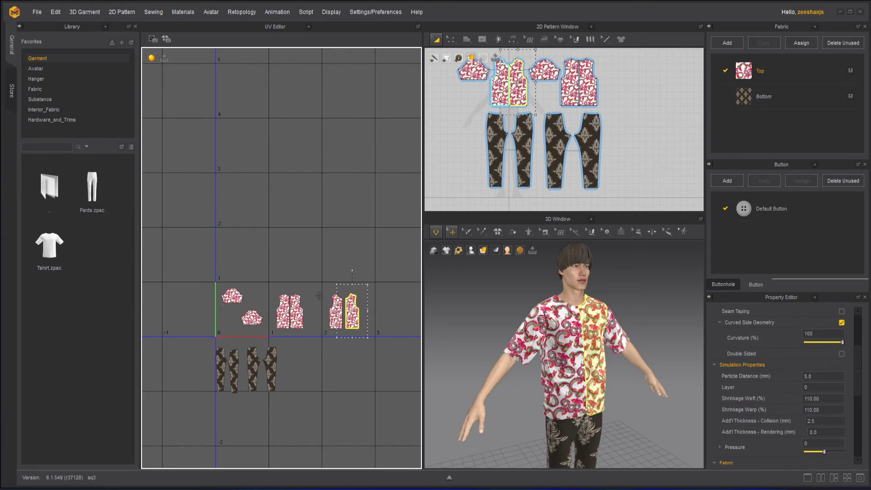
pyautogui.moveTo(316, 288); pyautogui.dragTo(361, 321)
pyautogui.click(352, 371)
# Select all four trouser islands and move them up beside the shirt panels, starting in the fourth UV tile.
pyautogui.moveTo(208, 340); pyautogui.dragTo(289, 403)
pyautogui.moveTo(338, 368); pyautogui.dragTo(289, 371, button='middle')
pyautogui.click(279, 364)
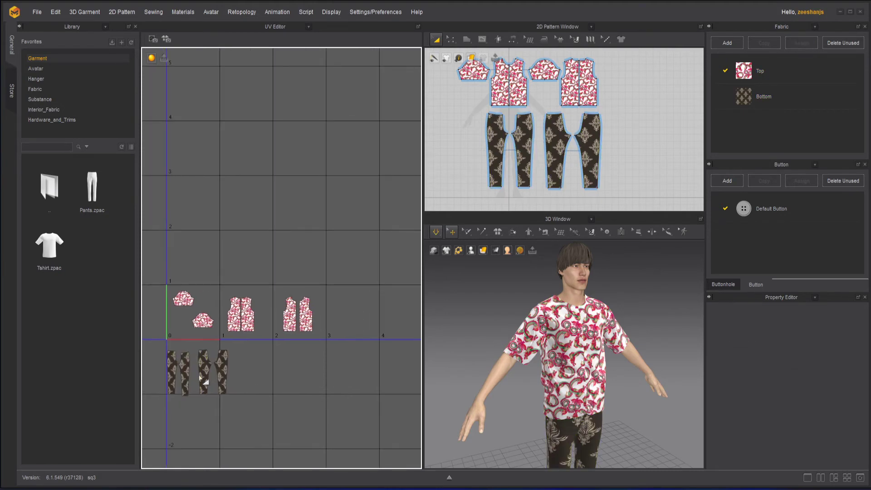
pyautogui.moveTo(188, 357); pyautogui.dragTo(230, 398)
pyautogui.moveTo(224, 366); pyautogui.dragTo(399, 309)
# Shift the second pair of trouser islands fully into the fifth UV tile.
pyautogui.scroll(3, 391, 371)
pyautogui.click(375, 378)
pyautogui.moveTo(375, 374); pyautogui.dragTo(327, 381, button='middle')
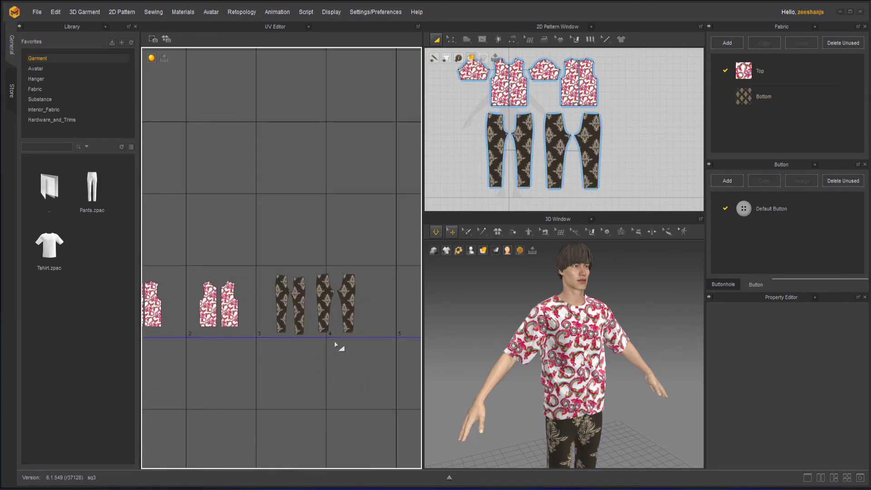
pyautogui.moveTo(310, 359); pyautogui.dragTo(309, 359)
pyautogui.moveTo(322, 319); pyautogui.dragTo(347, 323)
pyautogui.click(292, 370)
pyautogui.scroll(-3, 289, 372)
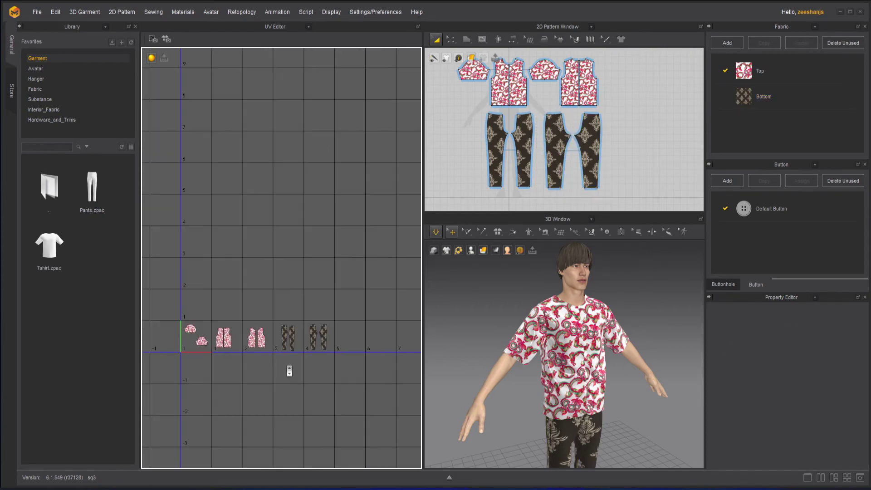
pyautogui.scroll(1, 287, 376)
pyautogui.scroll(2, 259, 319)
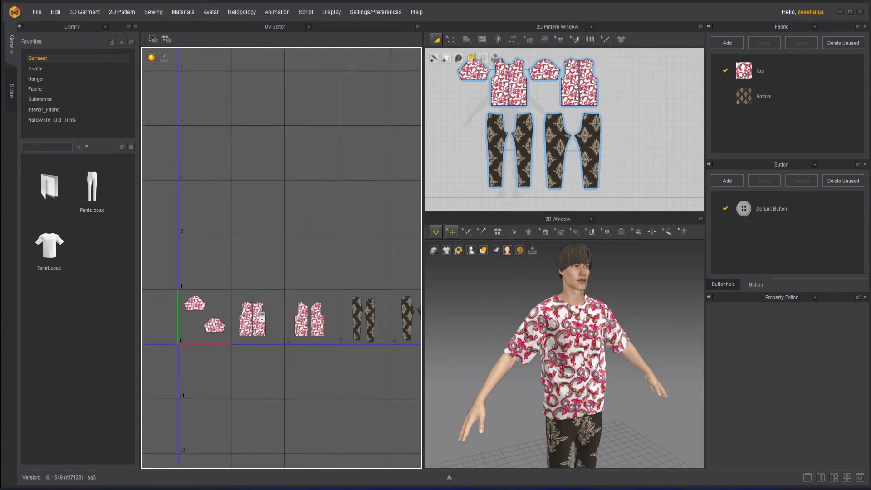
# Preview the UV islands with the normal map, displacement map and remaining material maps, and return to the color texture display.
pyautogui.scroll(1, 256, 361)
pyautogui.moveTo(255, 357); pyautogui.dragTo(260, 359, button='middle')
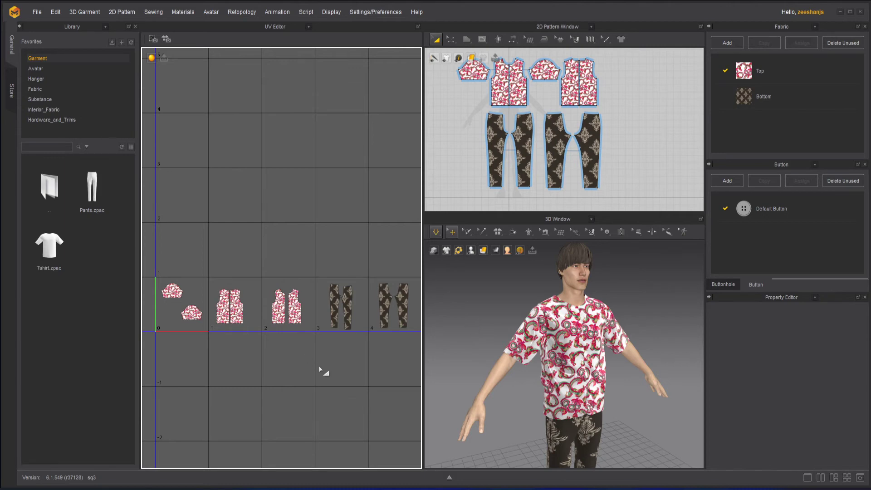
pyautogui.scroll(1, 578, 316)
pyautogui.scroll(3, 579, 317)
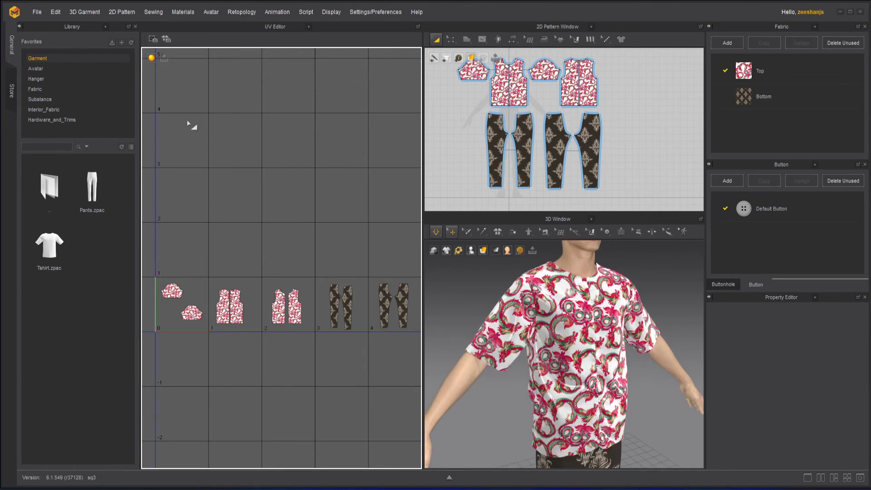
pyautogui.moveTo(153, 58)
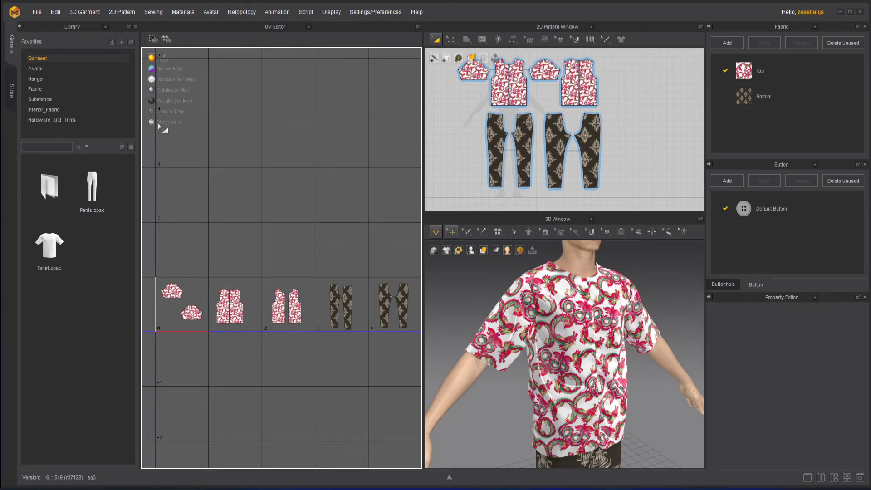
pyautogui.click(153, 69)
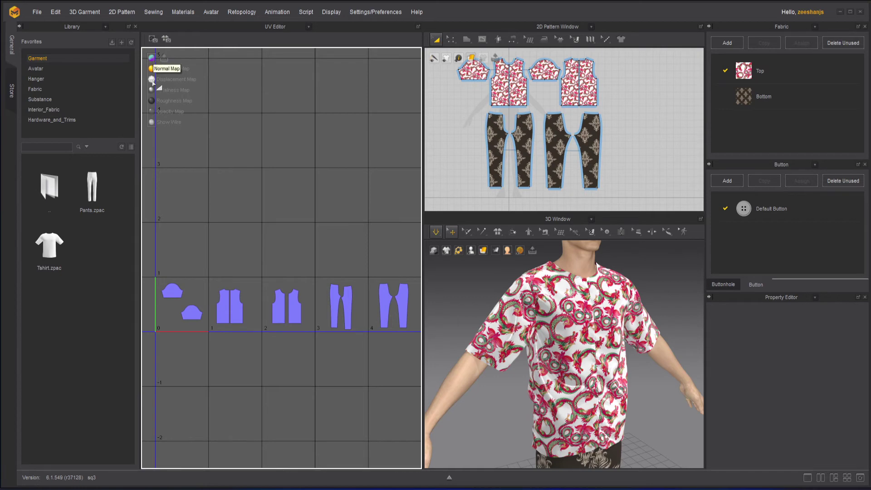
pyautogui.click(163, 100)
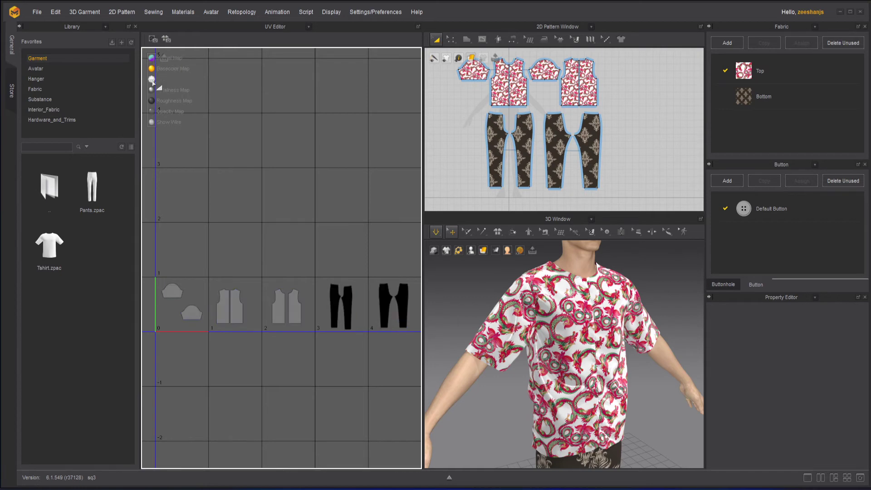
pyautogui.click(175, 94)
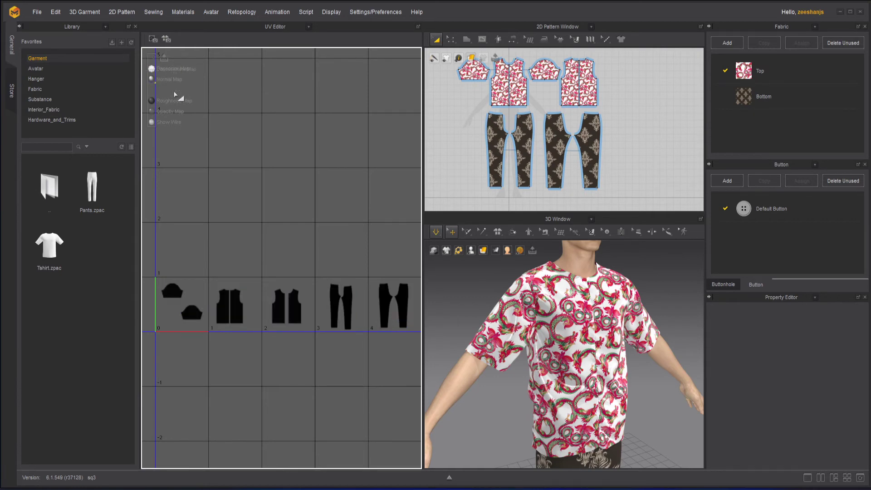
pyautogui.click(176, 124)
pyautogui.moveTo(153, 61)
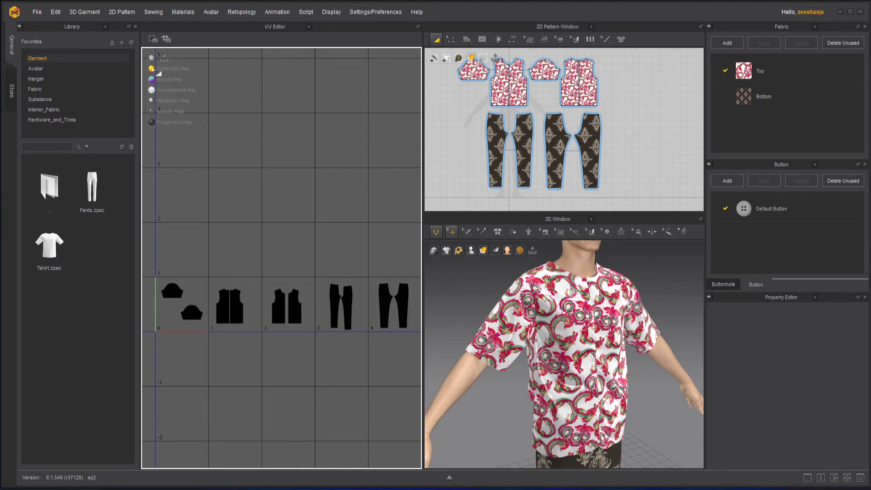
pyautogui.click(153, 69)
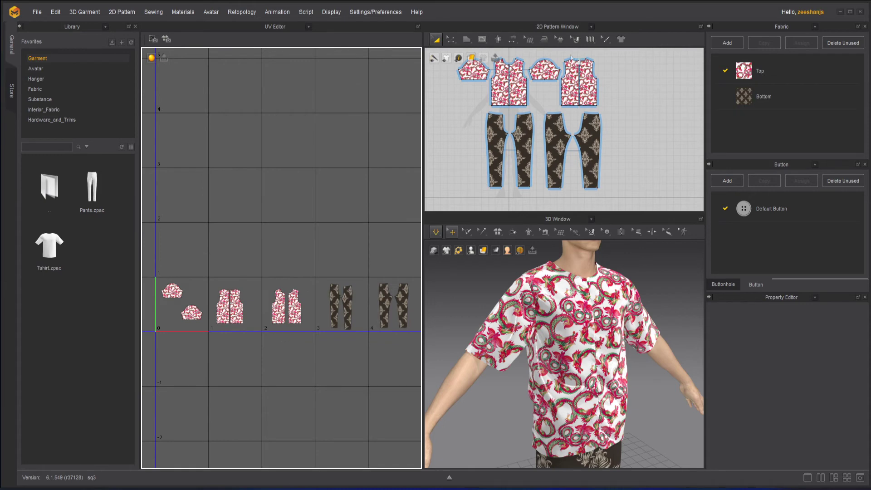
# Set the Top fabric's texture mapping to Unified.
pyautogui.click(793, 74)
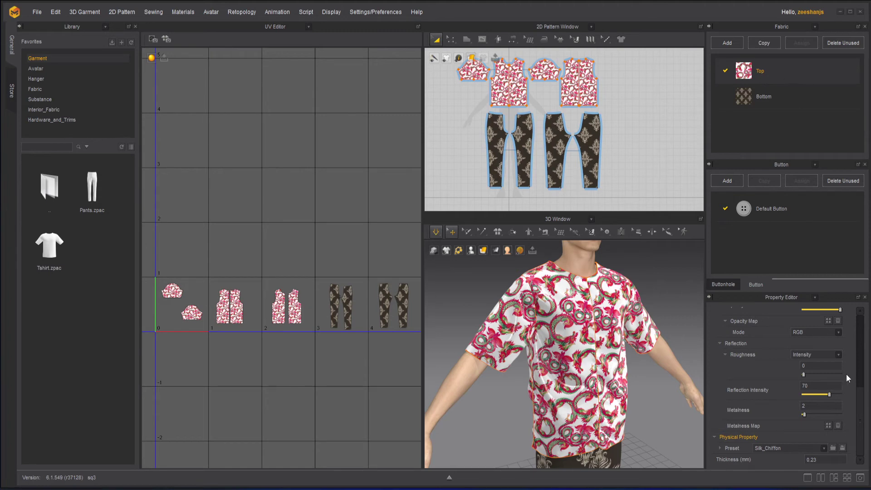
pyautogui.scroll(5, 862, 365)
pyautogui.scroll(2, 850, 333)
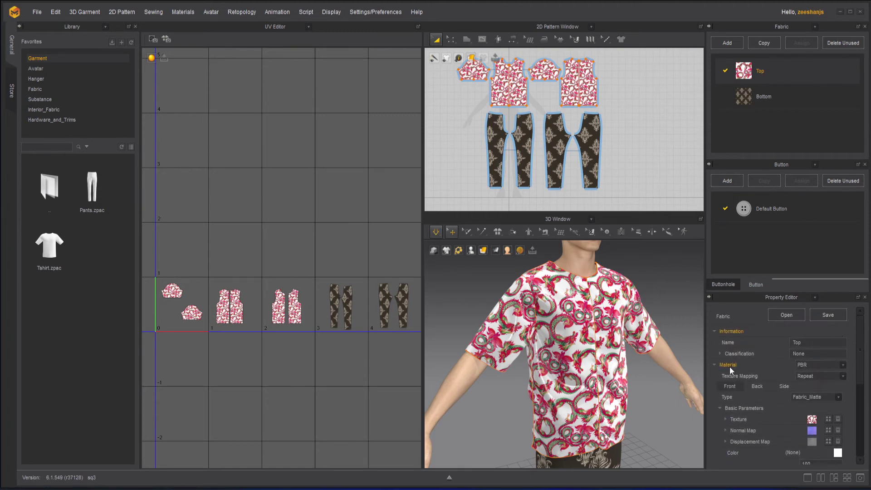
pyautogui.click(842, 366)
pyautogui.click(859, 347)
pyautogui.click(843, 377)
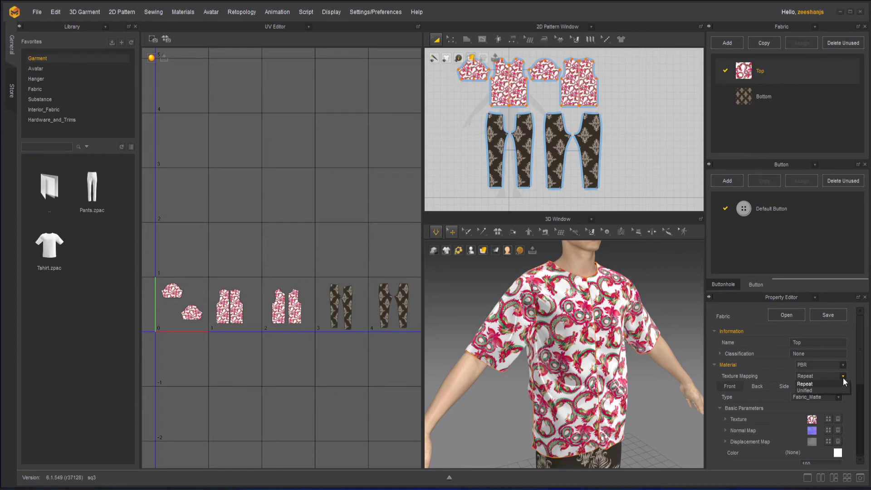
pyautogui.click(815, 391)
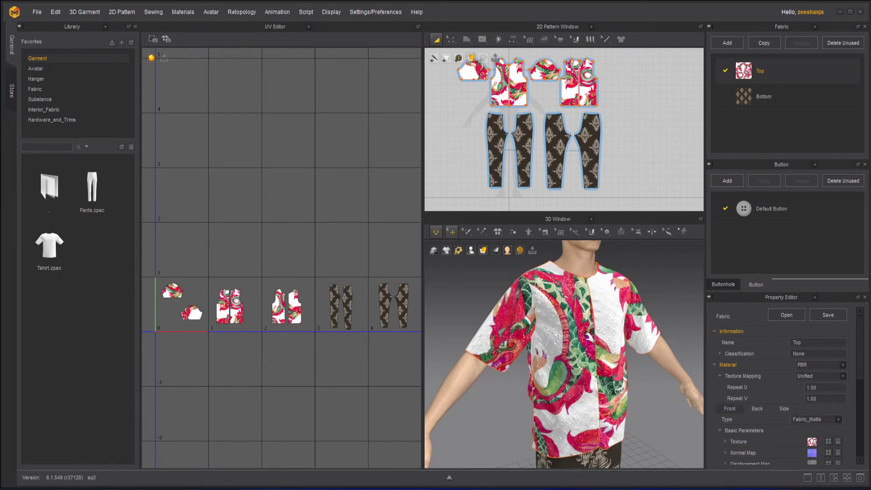
# Inspect the unified print on the 3D shirt and each sleeve island against the texture in the first UV tile.
pyautogui.moveTo(619, 384)
pyautogui.mouseDown(button='right')
pyautogui.moveTo(406, 381)
pyautogui.moveTo(605, 382)
pyautogui.mouseUp(button='right')
pyautogui.press('space')
pyautogui.scroll(5, 603, 356)
pyautogui.scroll(-3, 606, 351)
pyautogui.scroll(-4, 605, 351)
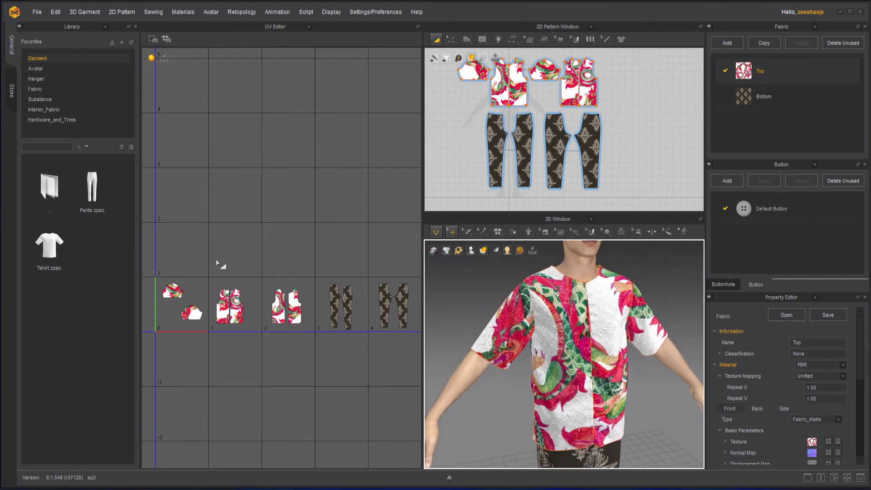
pyautogui.click(190, 317)
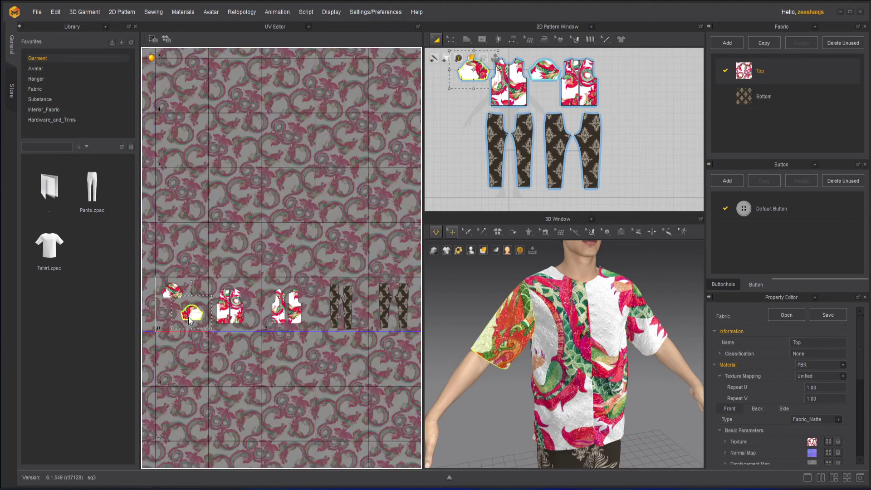
pyautogui.scroll(4, 167, 313)
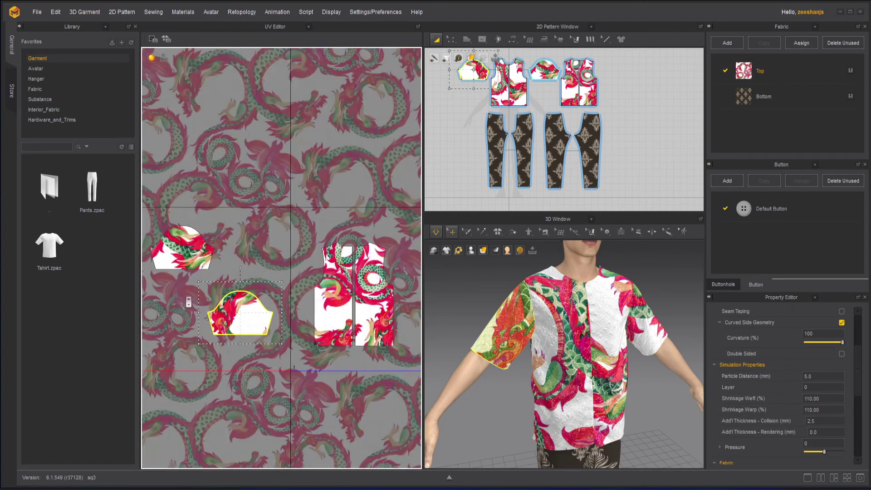
pyautogui.moveTo(236, 168); pyautogui.dragTo(286, 179, button='middle')
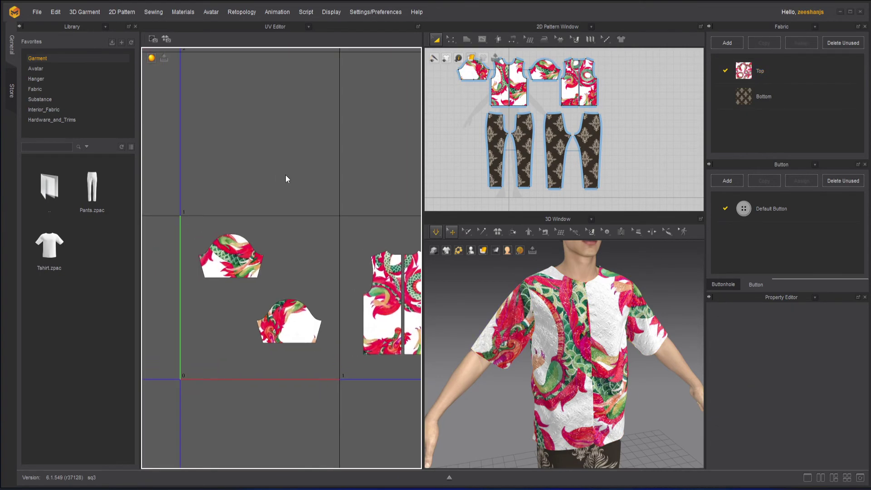
pyautogui.click(236, 259)
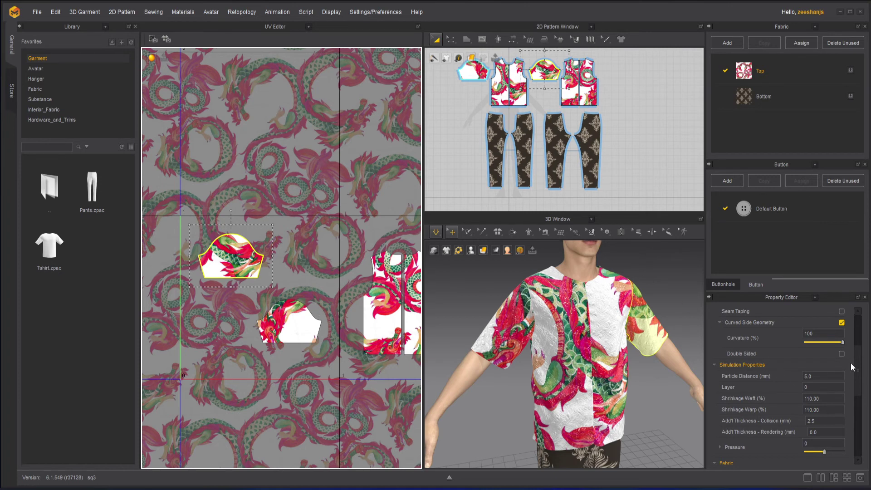
# Set the Top fabric's Repeat U and Repeat V to 3.
pyautogui.click(747, 78)
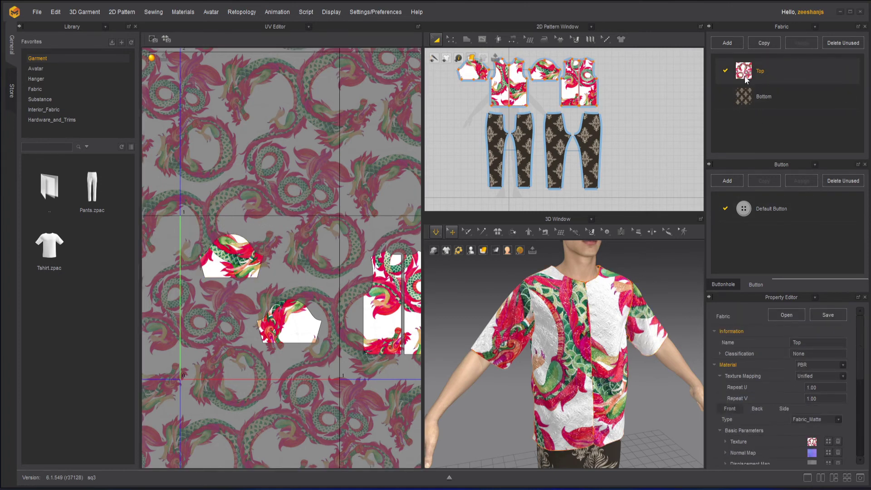
pyautogui.scroll(-2, 745, 341)
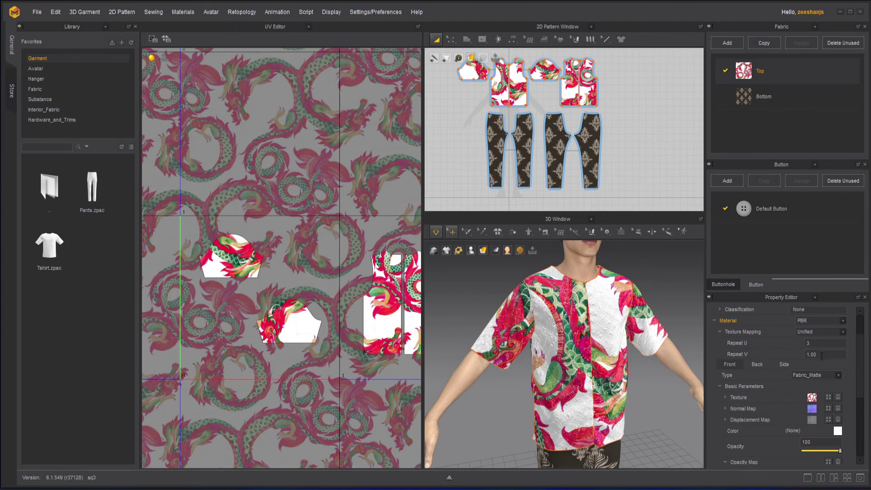
pyautogui.press('Tab')
pyautogui.write('3')
pyautogui.press('Return')
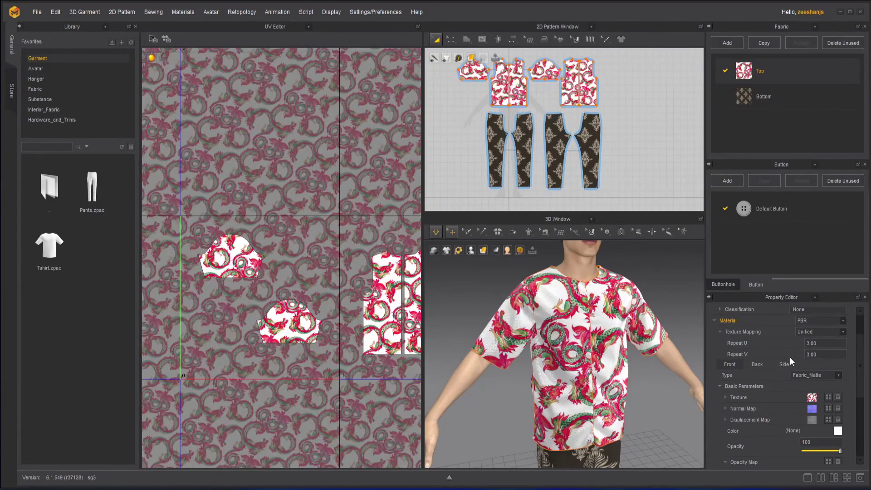
# Move the upper sleeve island across so it sits directly above the other sleeve in the first UV tile.
pyautogui.scroll(3, 238, 238)
pyautogui.scroll(-1, 241, 241)
pyautogui.click(239, 239)
pyautogui.moveTo(249, 247); pyautogui.dragTo(323, 259)
pyautogui.click(346, 378)
# Move the two back panel islands together in the second UV tile so their centre edges meet and the print runs across.
pyautogui.moveTo(382, 353); pyautogui.dragTo(255, 342, button='middle')
pyautogui.scroll(2, 254, 341)
pyautogui.click(312, 277)
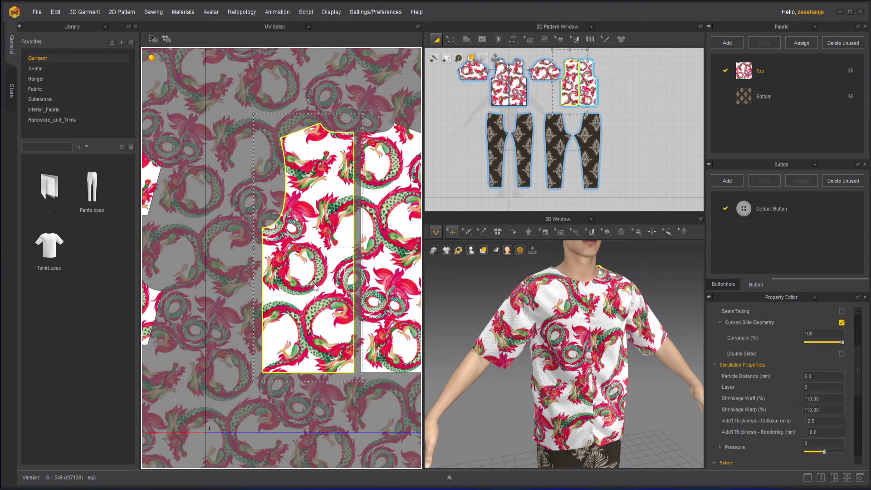
pyautogui.scroll(1, 269, 310)
pyautogui.moveTo(317, 295); pyautogui.dragTo(267, 307, button='middle')
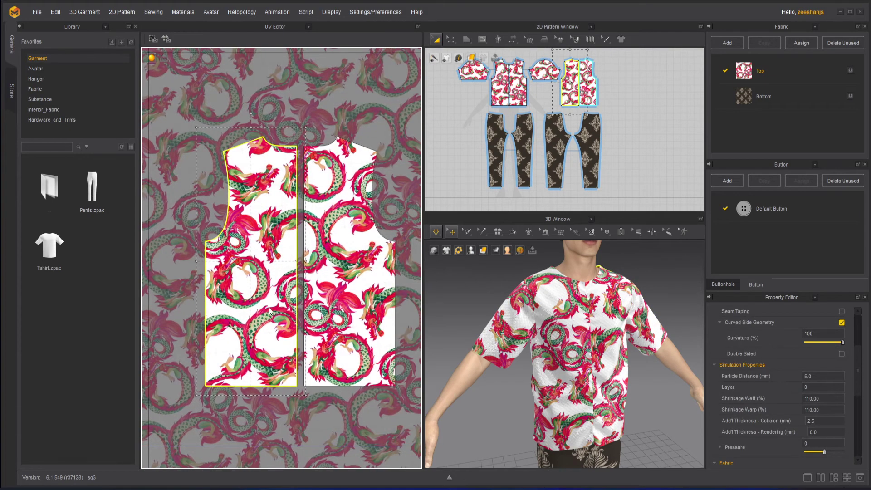
pyautogui.moveTo(269, 311); pyautogui.dragTo(255, 311)
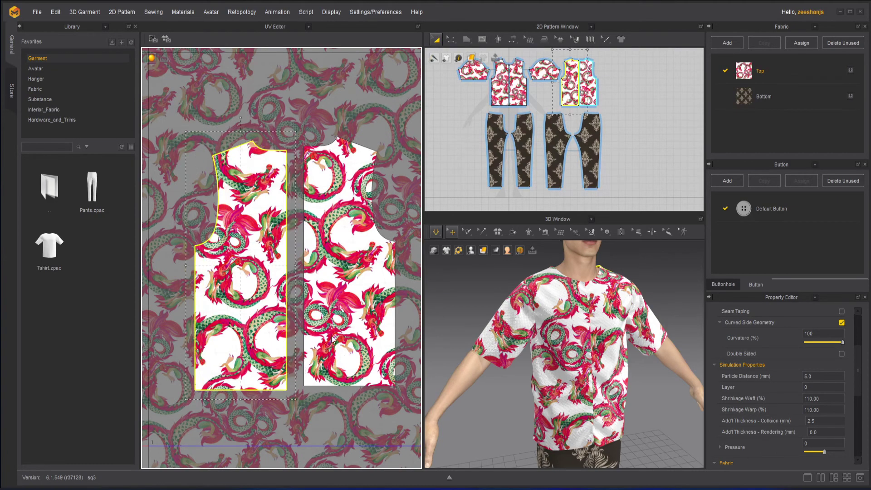
pyautogui.moveTo(331, 337); pyautogui.dragTo(314, 342)
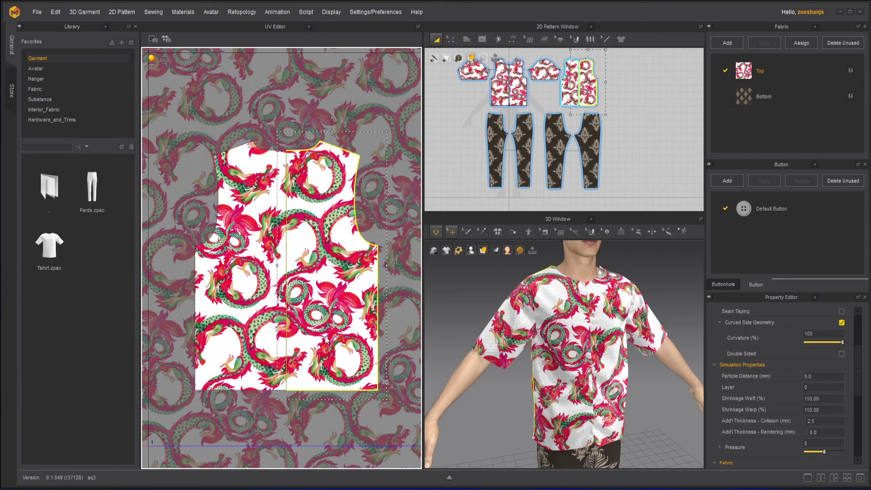
pyautogui.click(336, 437)
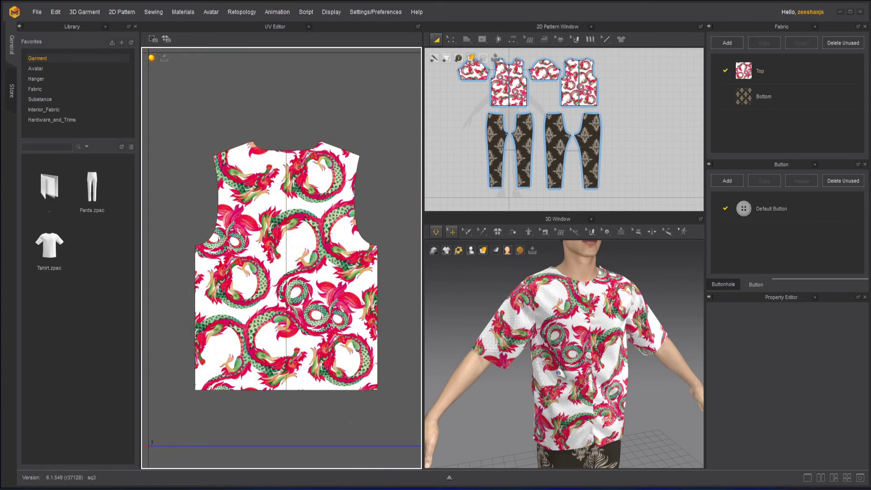
# Try shifting one back panel island up and away, and bring it back against the other panel's centre edge.
pyautogui.scroll(3, 561, 375)
pyautogui.scroll(5, 619, 328)
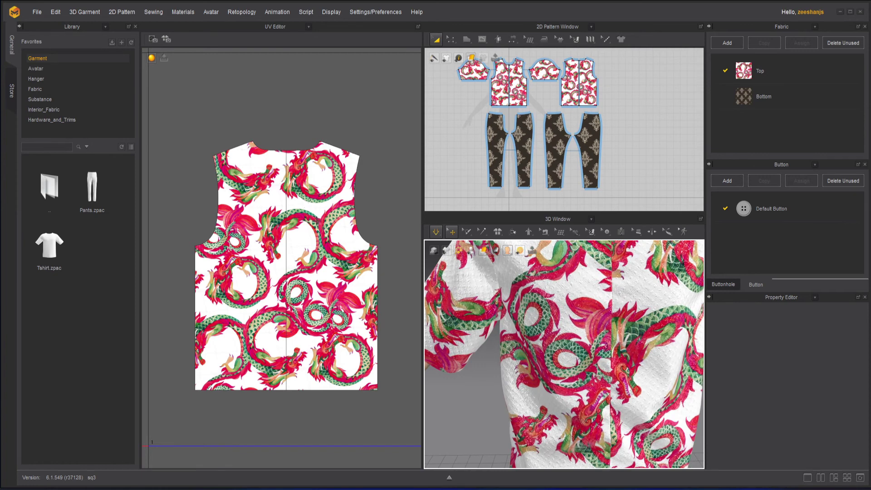
pyautogui.click(320, 224)
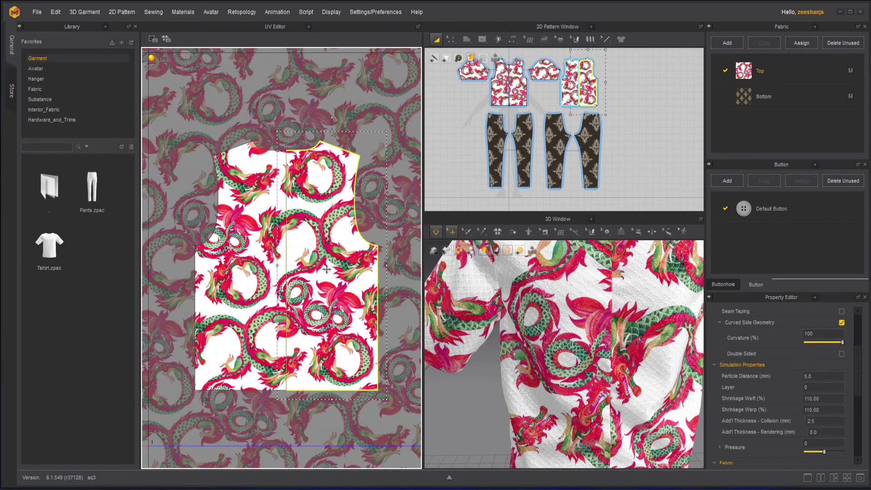
pyautogui.moveTo(327, 269); pyautogui.dragTo(336, 238)
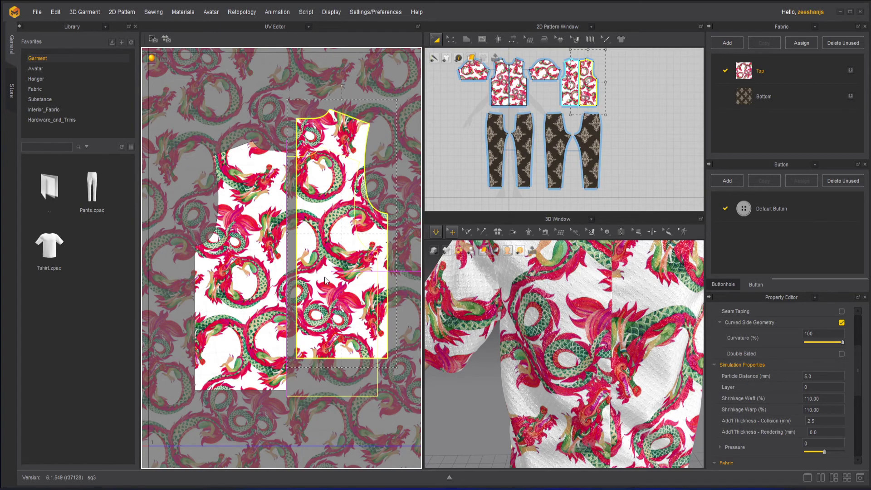
pyautogui.moveTo(325, 276); pyautogui.dragTo(324, 270)
# Move one front panel island against the other in the third UV tile so the print continues across the centre seam.
pyautogui.scroll(-8, 288, 275)
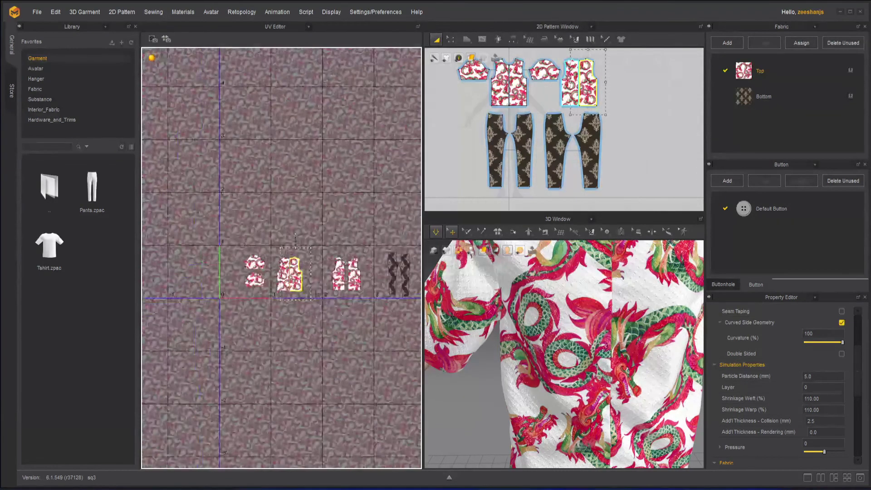
pyautogui.moveTo(318, 294); pyautogui.dragTo(308, 292, button='middle')
pyautogui.click(309, 292)
pyautogui.scroll(10, 352, 287)
pyautogui.scroll(-3, 265, 309)
pyautogui.scroll(-8, 265, 309)
pyautogui.click(301, 295)
pyautogui.scroll(5, 348, 310)
pyautogui.scroll(2, 348, 310)
pyautogui.click(306, 309)
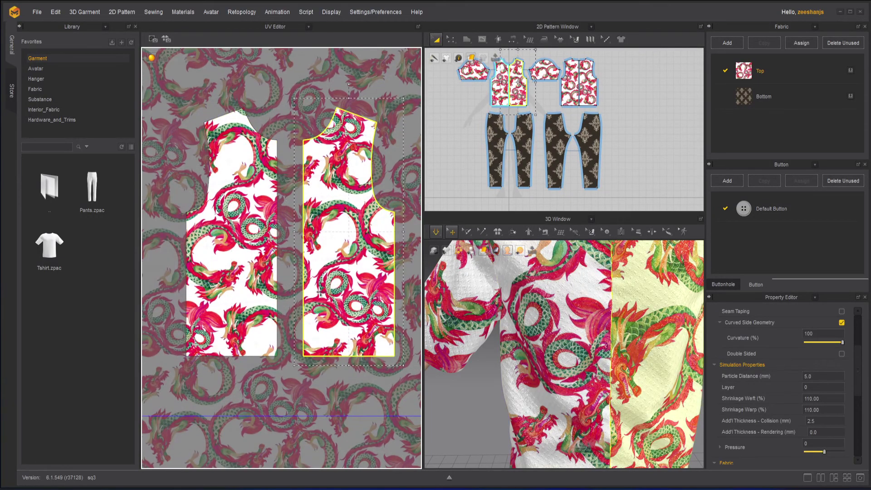
pyautogui.moveTo(323, 294); pyautogui.dragTo(298, 293)
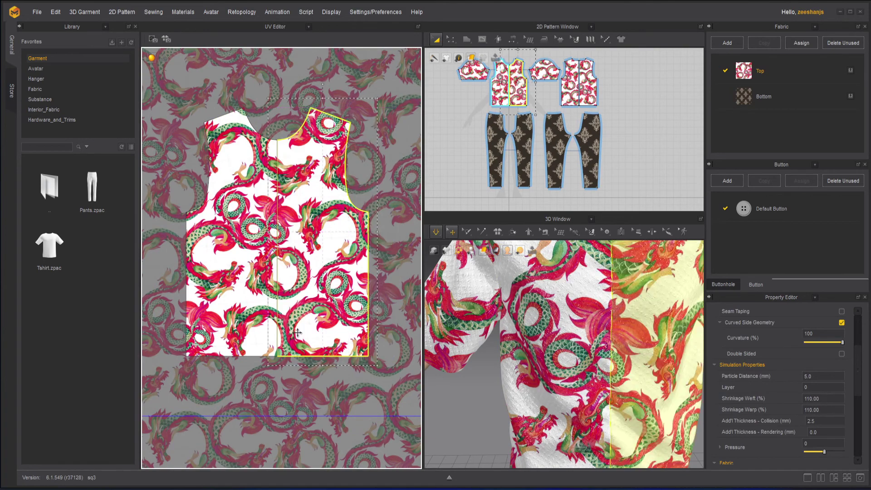
pyautogui.click(321, 392)
pyautogui.scroll(-5, 628, 370)
pyautogui.moveTo(620, 375); pyautogui.dragTo(647, 358, button='right')
pyautogui.press('space')
# Switch the Bottom fabric's texture mapping from repeat to Unified for the trouser pieces.
pyautogui.click(492, 183)
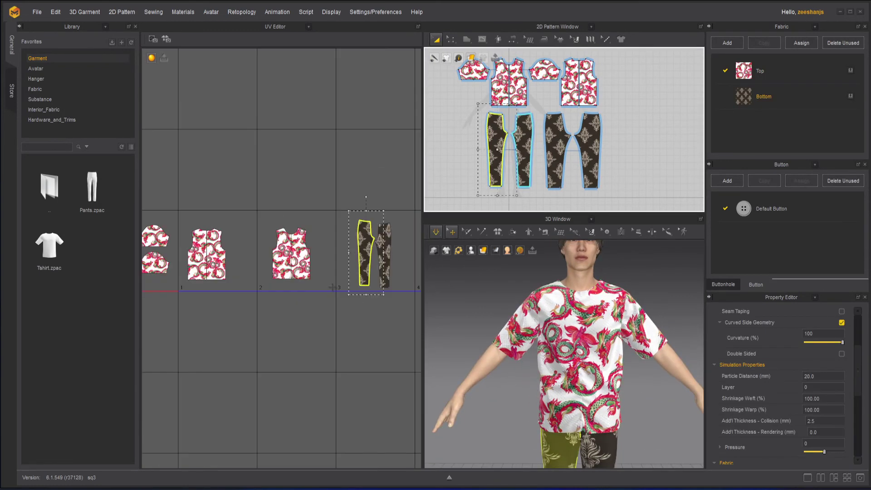
pyautogui.click(332, 287)
pyautogui.moveTo(332, 287); pyautogui.dragTo(252, 300, button='middle')
pyautogui.scroll(-6, 323, 266)
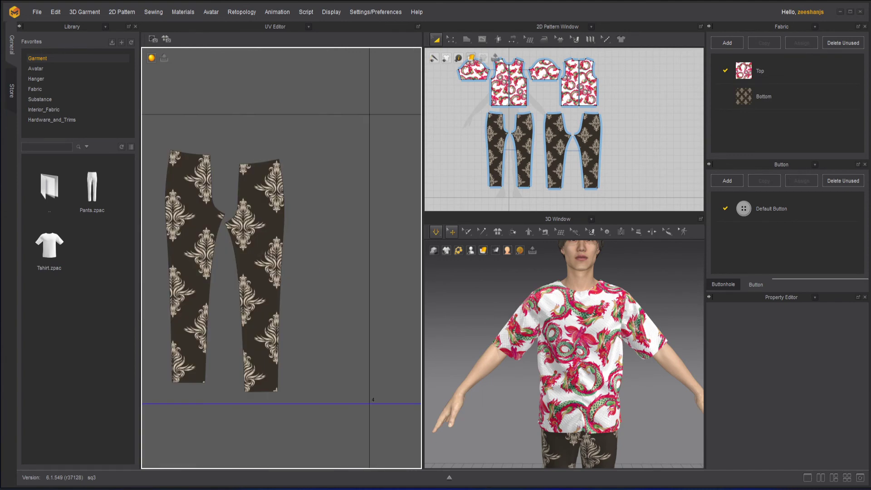
pyautogui.click(268, 254)
pyautogui.moveTo(268, 254); pyautogui.dragTo(360, 257, button='middle')
pyautogui.click(289, 264)
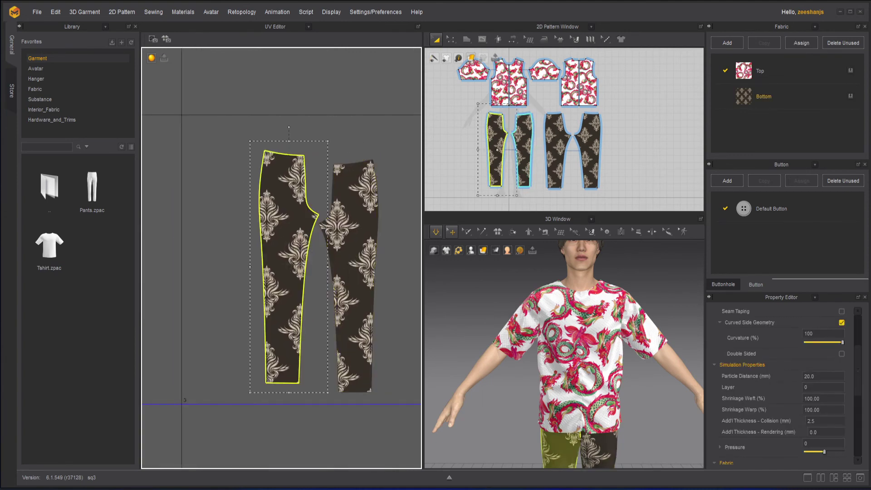
pyautogui.click(768, 105)
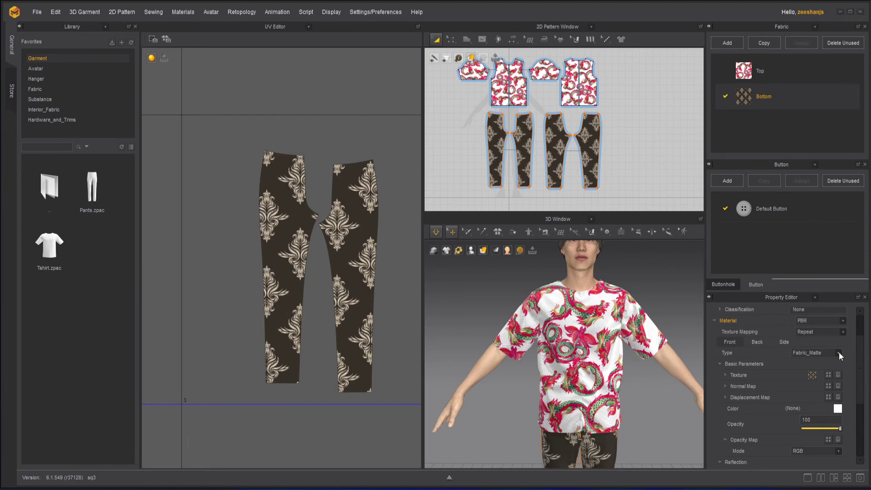
pyautogui.click(842, 334)
pyautogui.click(812, 346)
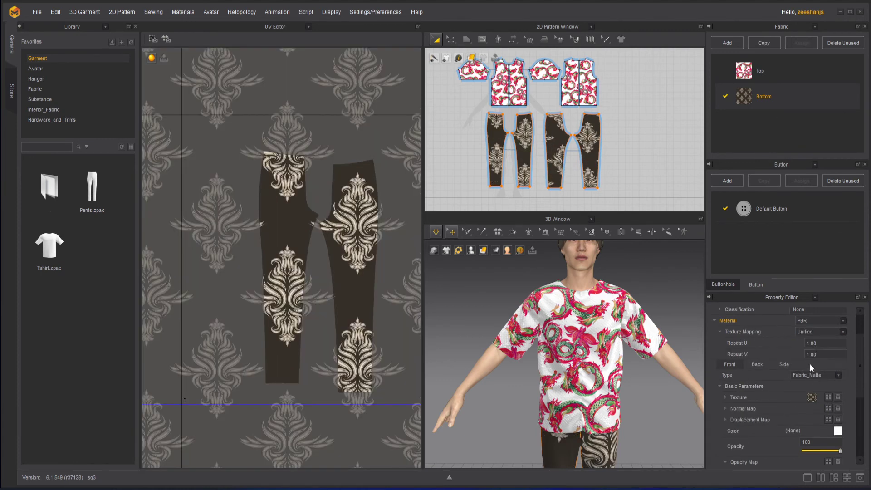
# Set the Bottom fabric's unified texture repeat to 5 in both U and V.
pyautogui.click(823, 343)
pyautogui.write('5')
pyautogui.press('Tab')
pyautogui.write('5')
pyautogui.click(833, 343)
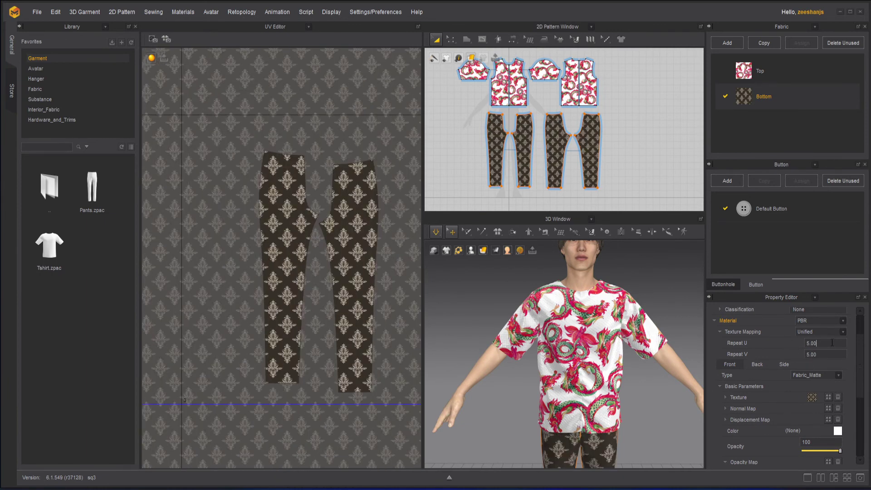
# Move the right-hand front trouser island up against its partner so their crotch points meet and the tops are level.
pyautogui.scroll(2, 325, 250)
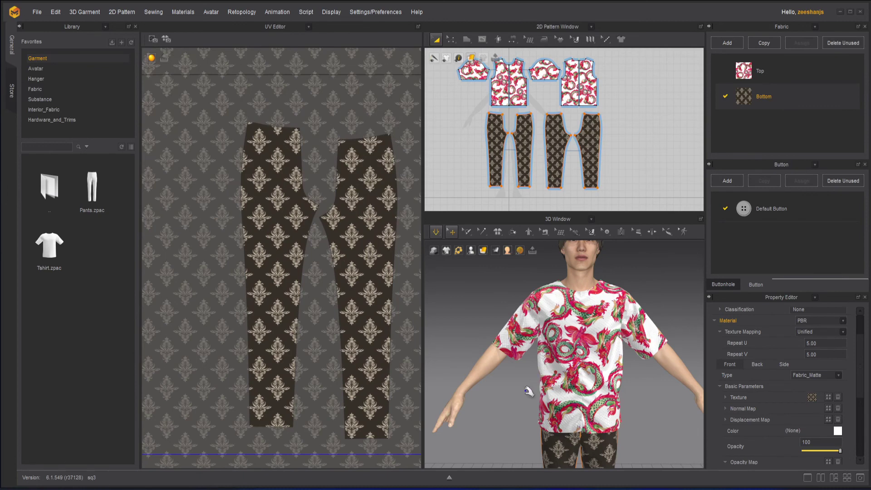
pyautogui.scroll(3, 529, 387)
pyautogui.moveTo(522, 325); pyautogui.dragTo(522, 274, button='middle')
pyautogui.press('space')
pyautogui.click(289, 214)
pyautogui.click(363, 213)
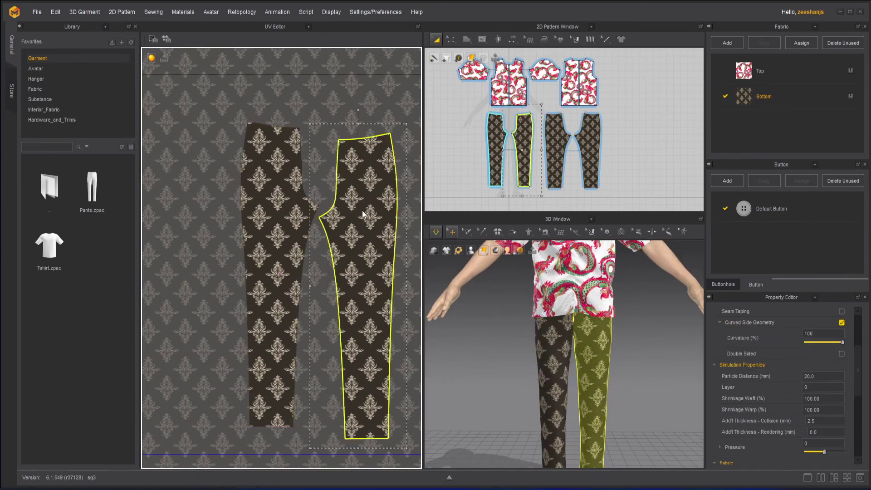
pyautogui.moveTo(361, 210); pyautogui.dragTo(361, 210)
pyautogui.click(641, 324)
pyautogui.scroll(-3, 642, 332)
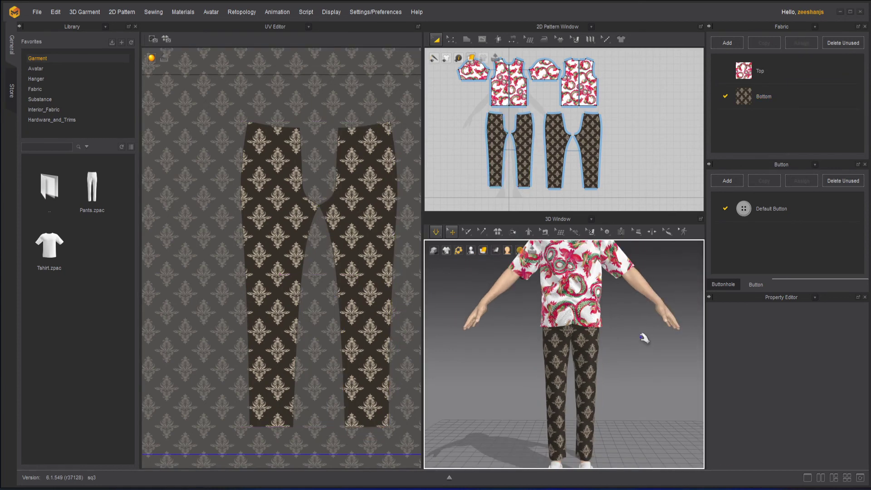
# Move the right-hand back trouser island against its partner in the fifth UV tile so their crotch points meet.
pyautogui.scroll(-5, 357, 310)
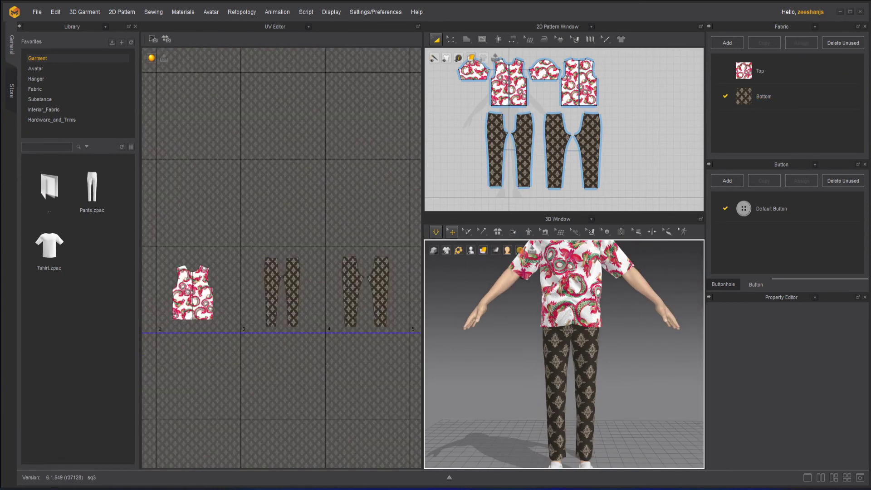
pyautogui.scroll(4, 352, 297)
pyautogui.click(322, 291)
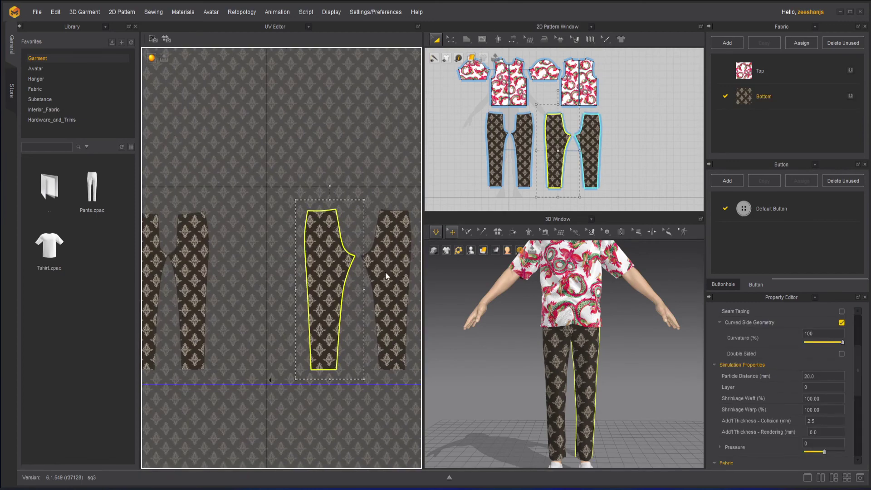
pyautogui.moveTo(385, 272); pyautogui.dragTo(379, 273)
pyautogui.click(368, 396)
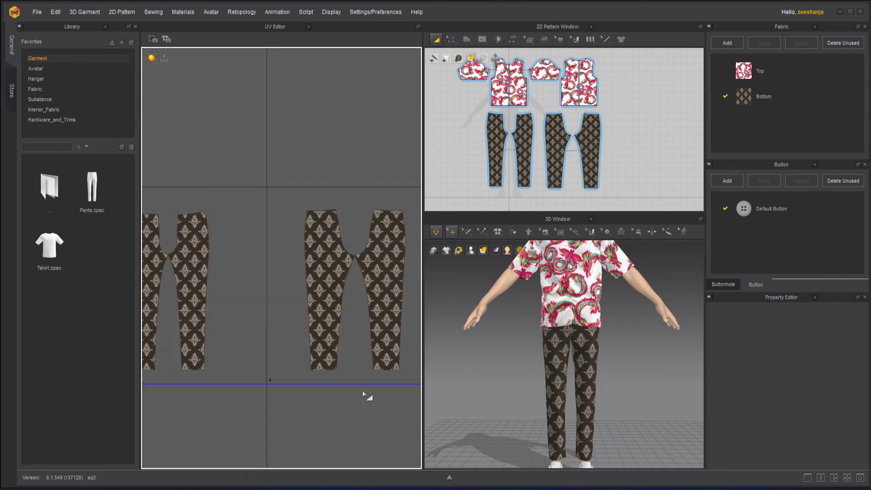
# Try aligning the two back trouser islands by their centres, and undo the alignment.
pyautogui.scroll(-4, 320, 361)
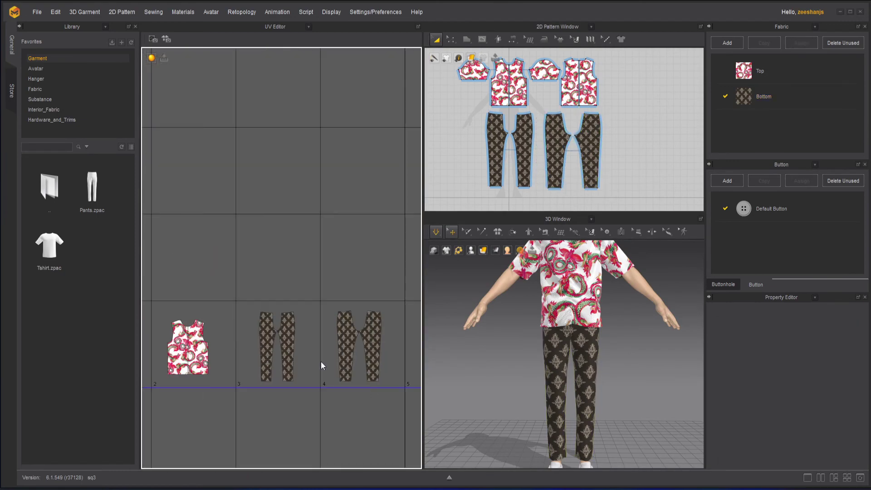
pyautogui.click(340, 330)
pyautogui.rightClick(334, 322)
pyautogui.moveTo(370, 327)
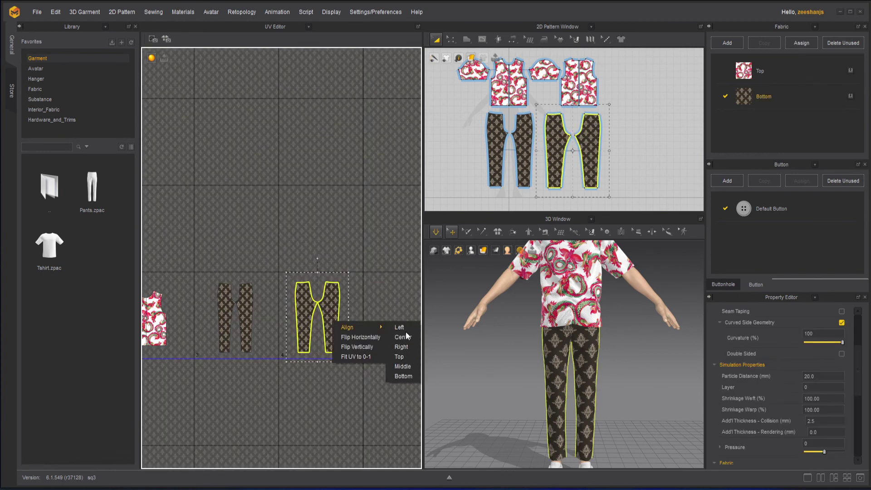
pyautogui.click(406, 337)
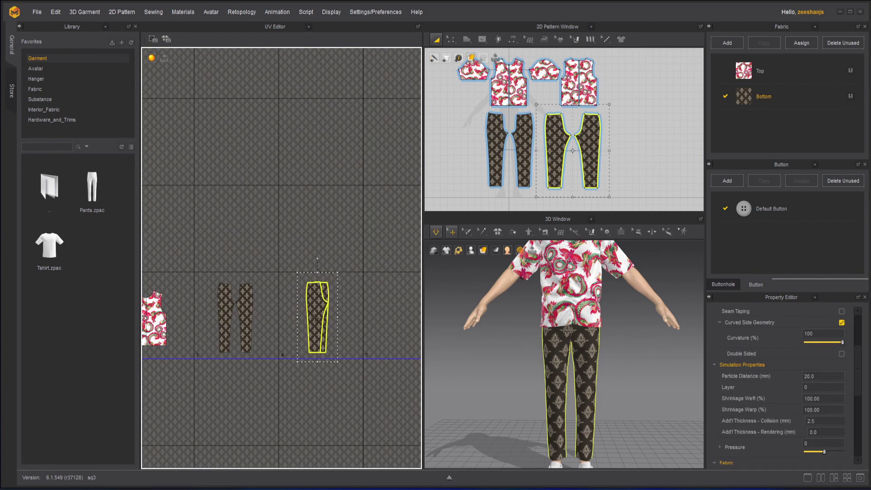
pyautogui.hotkey('ctrl', 'z')
# Try aligning the two back trouser islands to the right, and undo the alignment.
pyautogui.rightClick(317, 318)
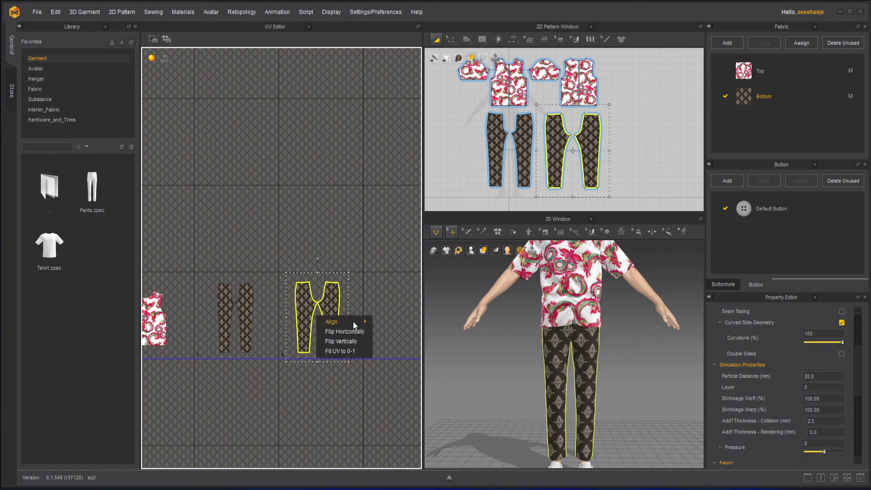
pyautogui.moveTo(353, 321)
pyautogui.click(397, 338)
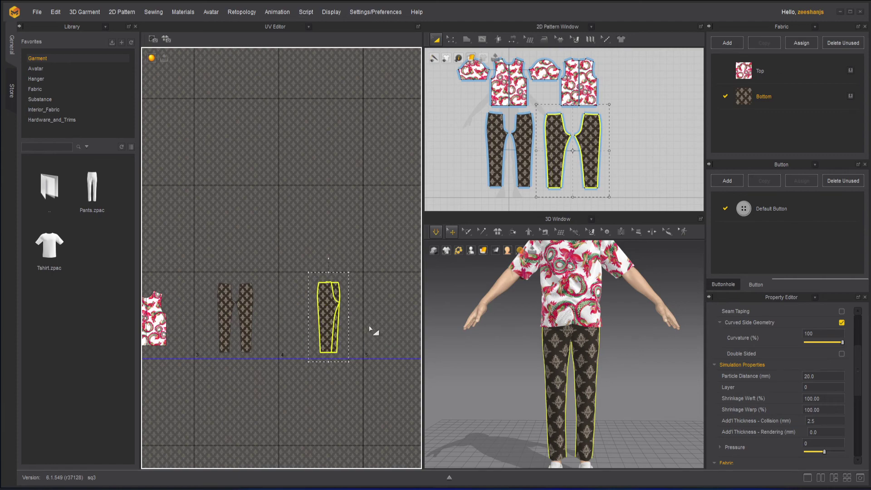
pyautogui.hotkey('ctrl', 'z')
pyautogui.scroll(2, 331, 312)
pyautogui.rightClick(329, 313)
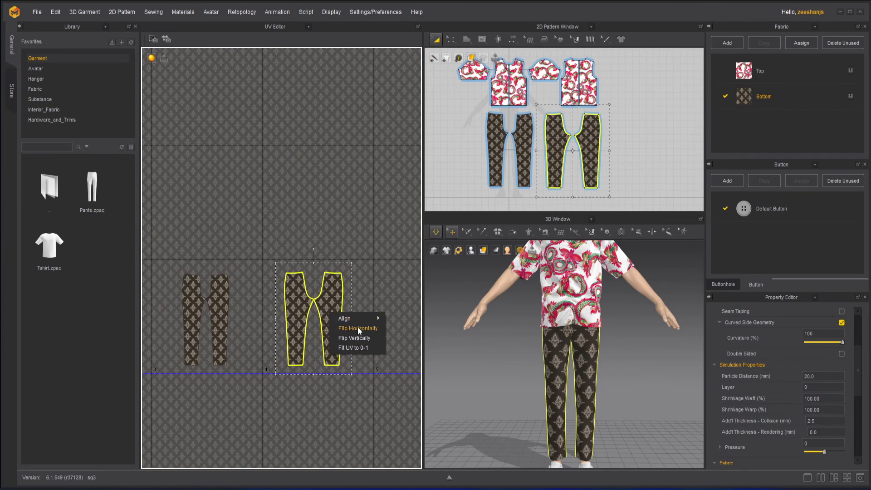
pyautogui.click(366, 385)
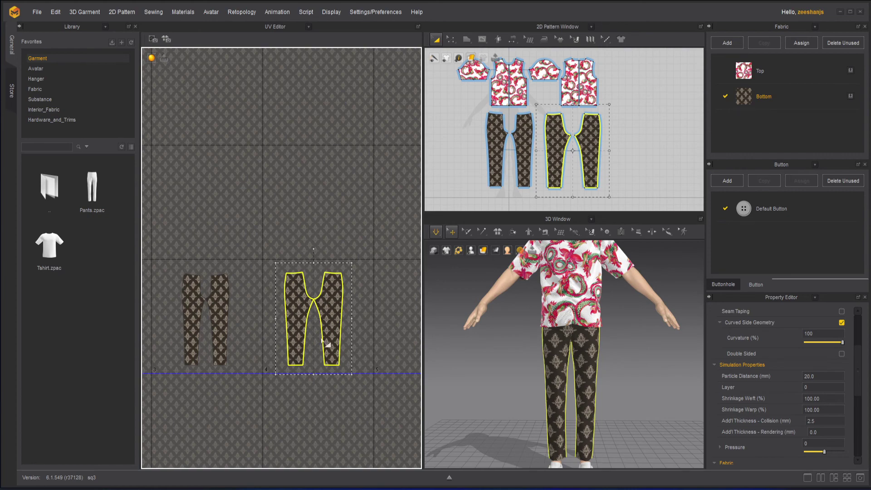
pyautogui.click(342, 220)
# Flip the right-hand back trouser island vertically and shift it closer to its partner in the UV layout.
pyautogui.click(331, 311)
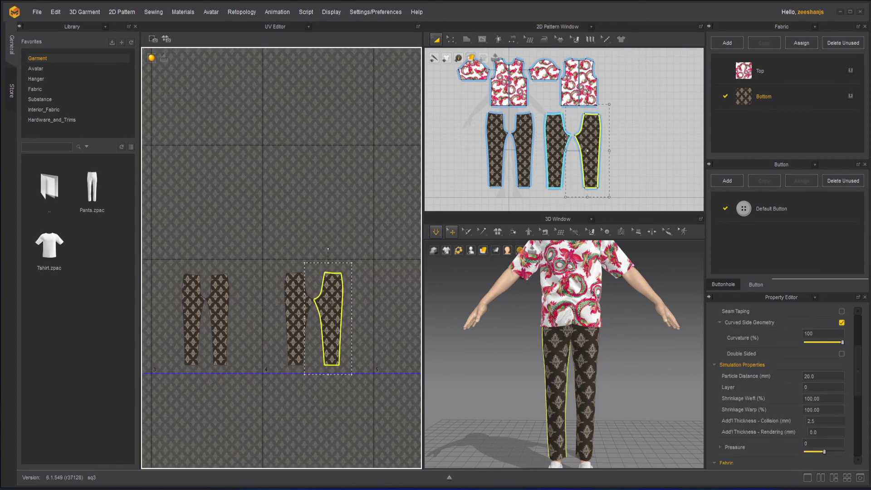
pyautogui.moveTo(661, 369); pyautogui.dragTo(445, 369, button='right')
pyautogui.moveTo(369, 339); pyautogui.dragTo(372, 311, button='middle')
pyautogui.click(372, 310)
pyautogui.click(336, 298)
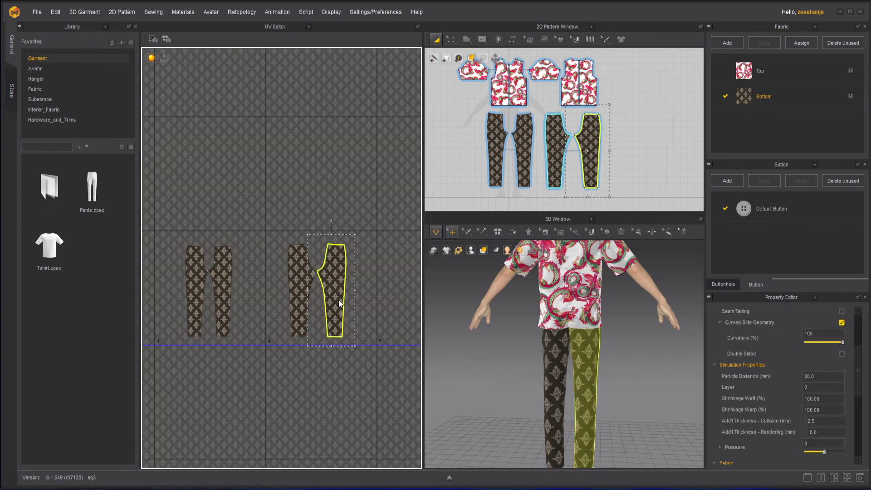
pyautogui.rightClick(333, 289)
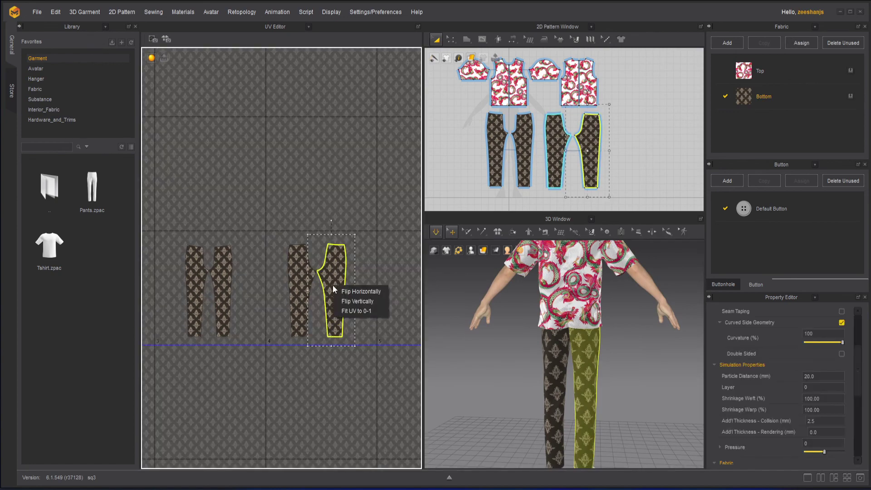
pyautogui.click(367, 301)
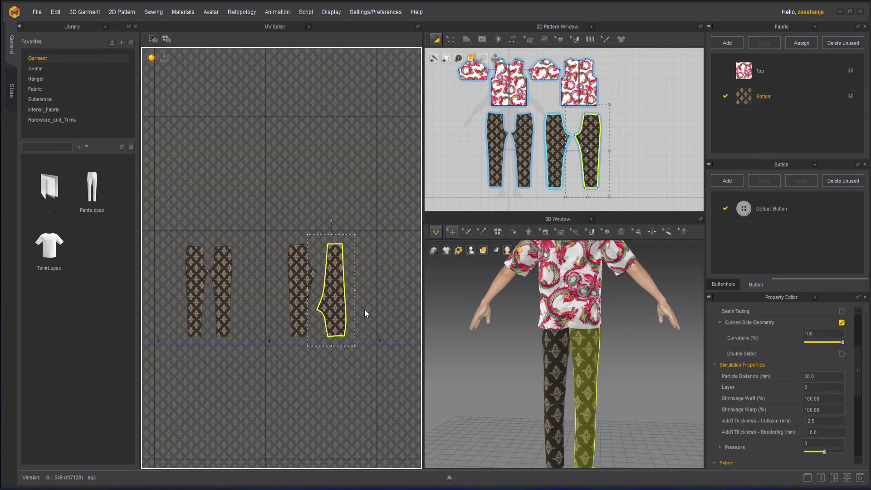
pyautogui.moveTo(337, 321); pyautogui.dragTo(331, 324)
pyautogui.click(323, 366)
# Examine the flipped trouser island, the prints on the dressed avatar, and the shirt and trouser islands across the UV tiles.
pyautogui.scroll(4, 326, 300)
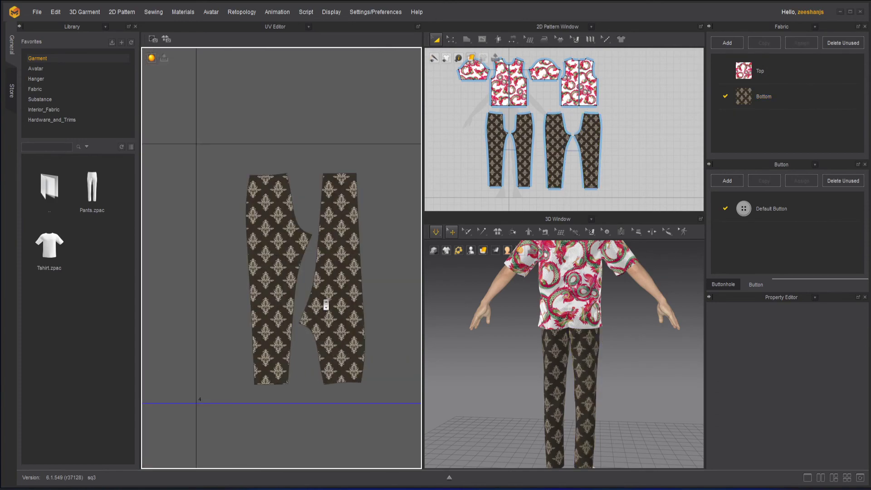
pyautogui.scroll(4, 653, 363)
pyautogui.moveTo(648, 331); pyautogui.dragTo(529, 334, button='right')
pyautogui.scroll(-4, 567, 329)
pyautogui.moveTo(594, 330); pyautogui.dragTo(590, 382, button='middle')
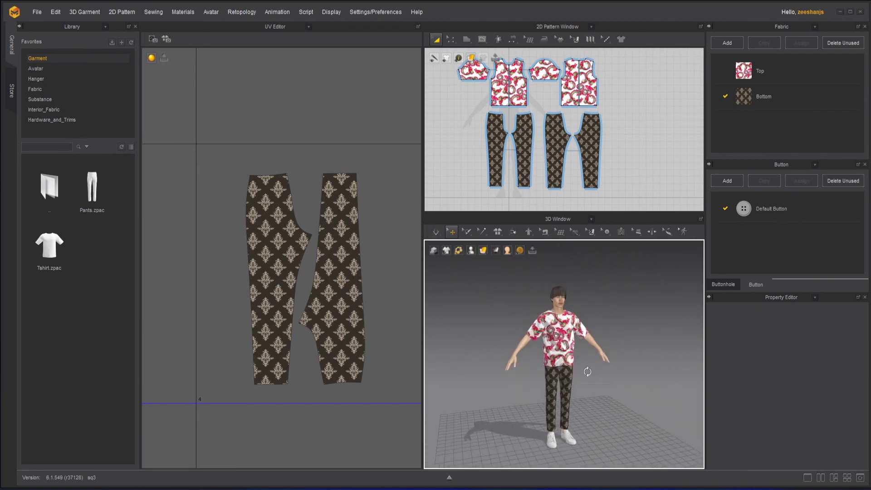
pyautogui.scroll(-8, 317, 289)
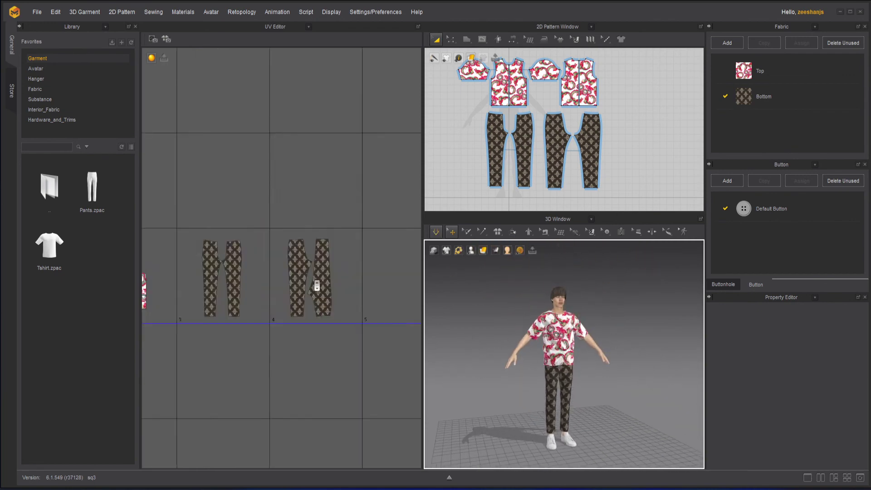
pyautogui.click(293, 321)
pyautogui.scroll(8, 302, 318)
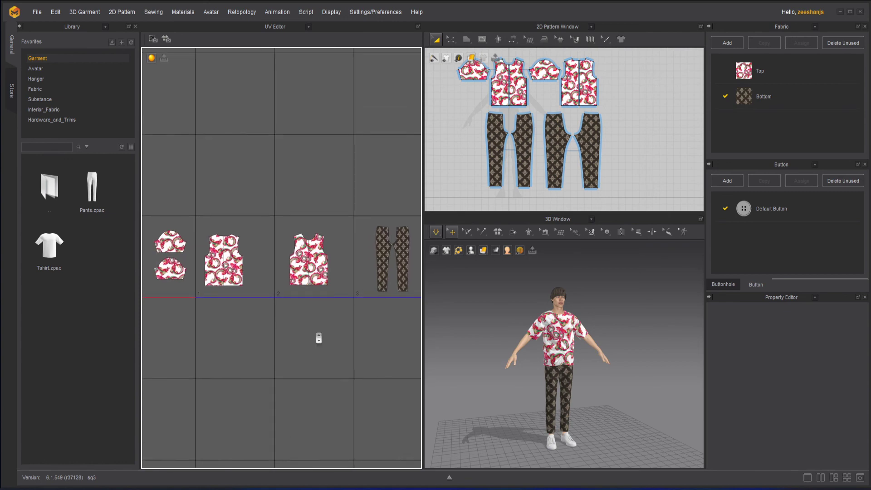
pyautogui.scroll(-2, 312, 328)
pyautogui.moveTo(301, 350); pyautogui.dragTo(278, 355, button='middle')
pyautogui.scroll(-1, 295, 297)
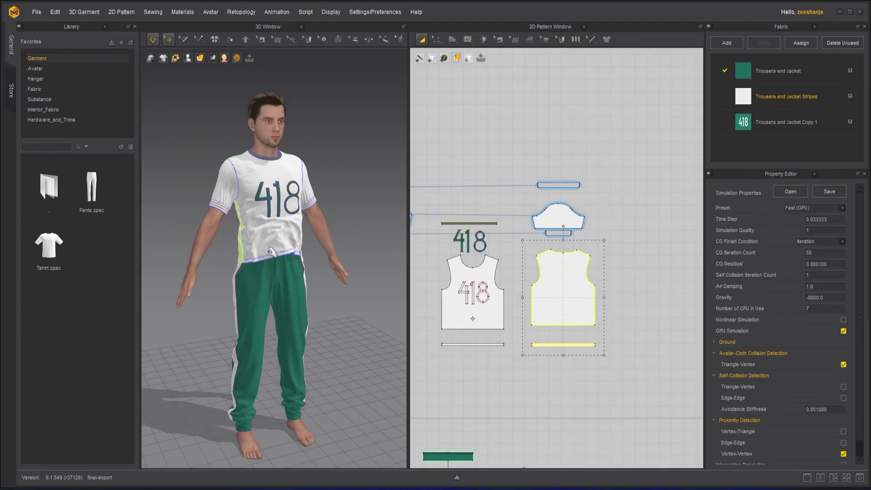
# Assign the Suzhou_embroidery_Peacock_cino fabric to all pattern pieces of the jacket and trousers.
pyautogui.hotkey('ctrl', 'a')
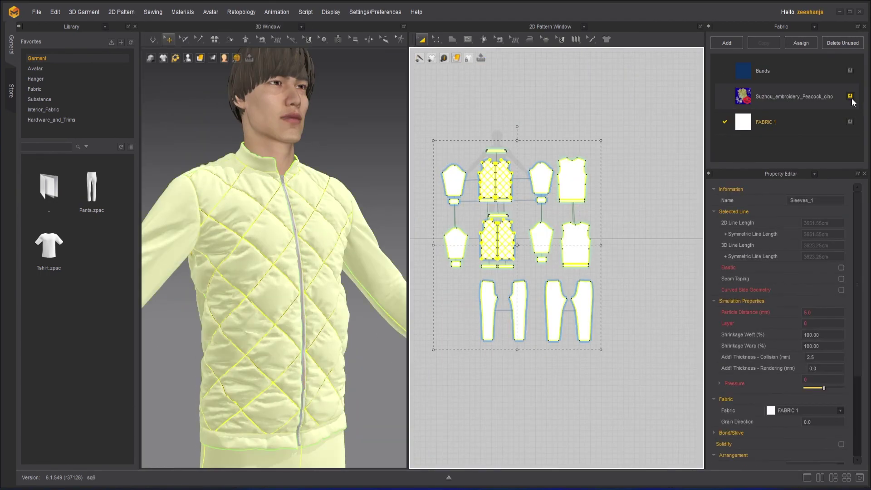
pyautogui.click(851, 97)
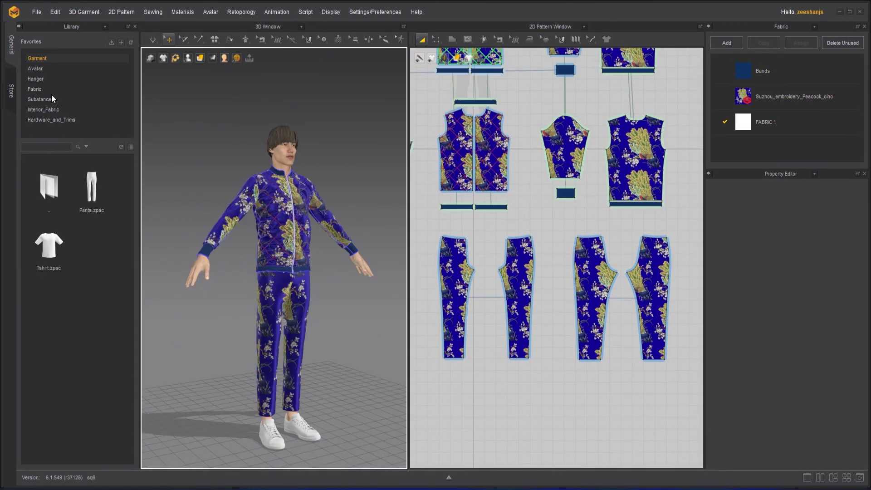
# Load the pose with lowered arms from the avatar library onto the avatar.
pyautogui.click(35, 68)
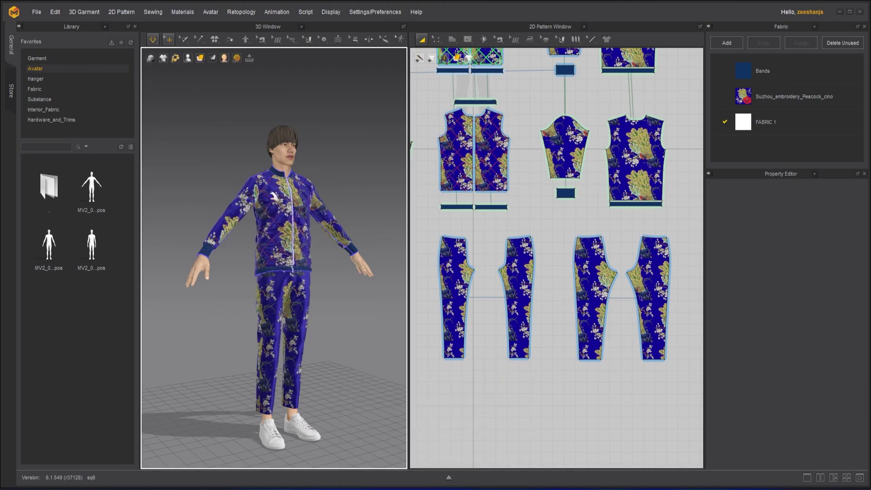
pyautogui.doubleClick(93, 247)
pyautogui.moveTo(363, 304); pyautogui.dragTo(349, 308, button='right')
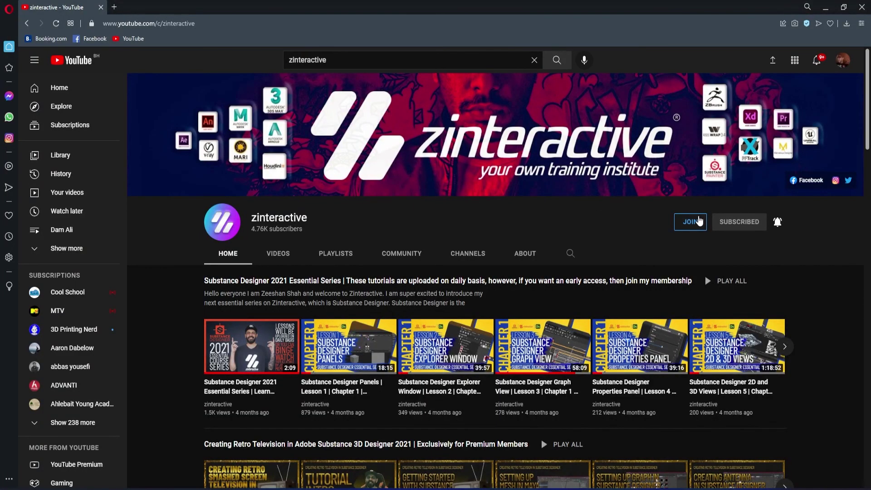
# Switch to the zinteractive YouTube channel, open its membership options and view the Zi Early Bird Level.
pyautogui.click(698, 221)
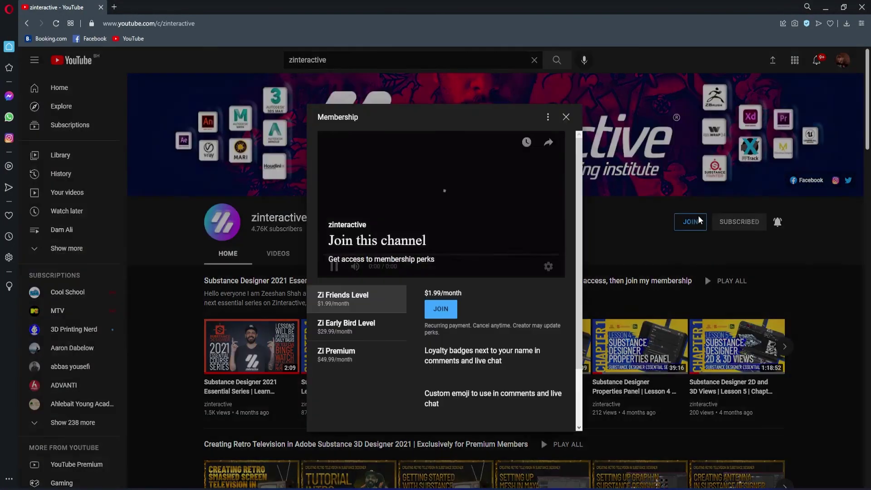
pyautogui.click(363, 328)
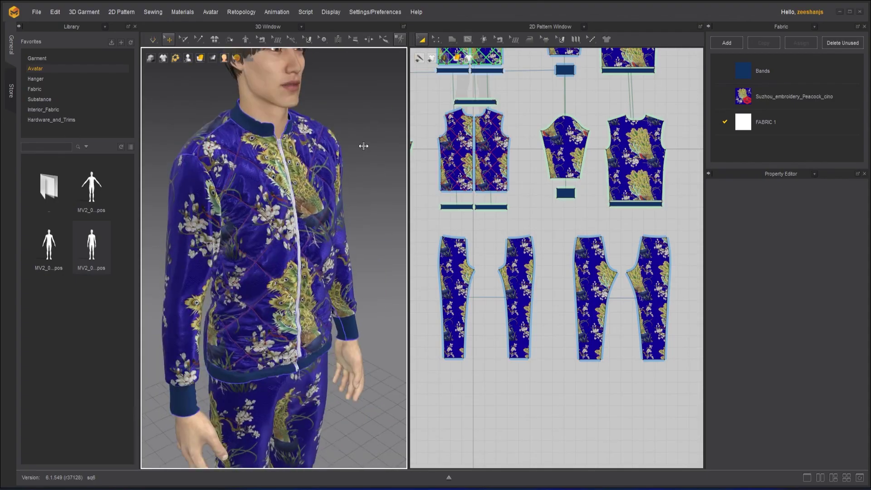
# Switch to Marvelous Designer, load floral2.sbsar as a Substance fabric and assign it to the four trouser pieces.
pyautogui.scroll(-5, 364, 146)
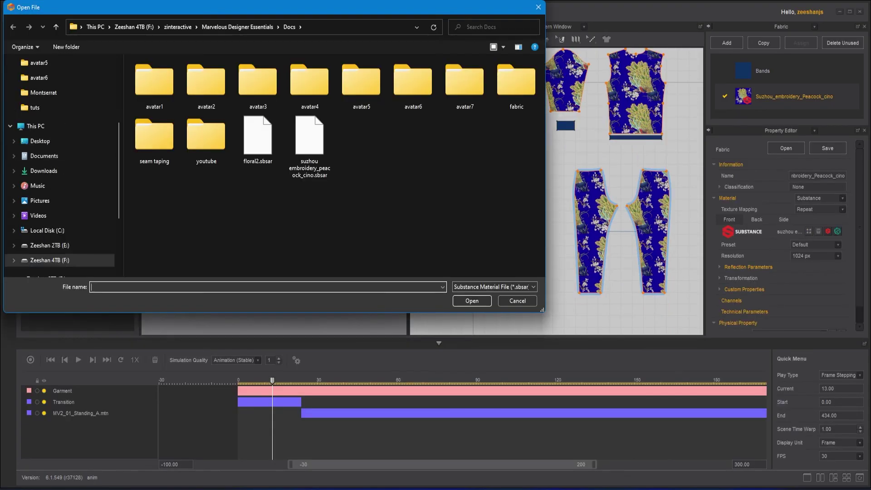
pyautogui.click(257, 138)
pyautogui.click(472, 301)
pyautogui.click(443, 262)
pyautogui.scroll(-3, 529, 162)
pyautogui.moveTo(460, 156); pyautogui.dragTo(690, 243)
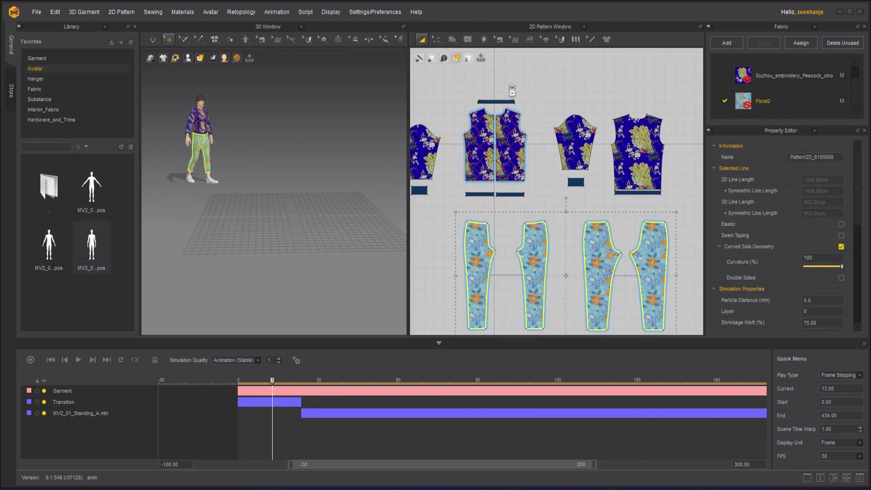
pyautogui.click(426, 150)
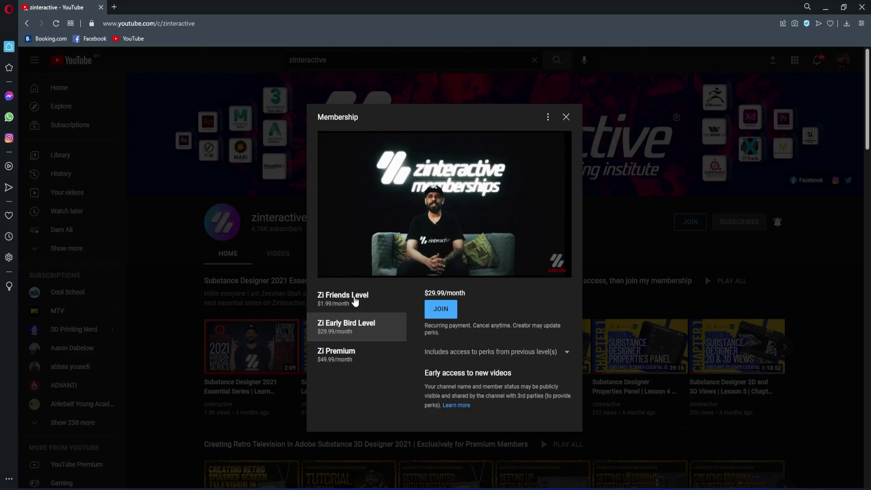
# Switch to the YouTube membership options and show the perks of the Zi Friends Level.
pyautogui.click(355, 302)
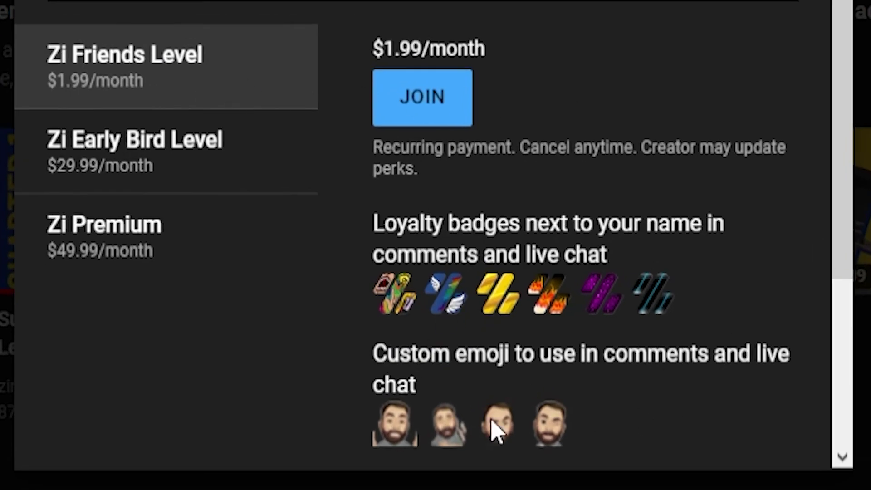